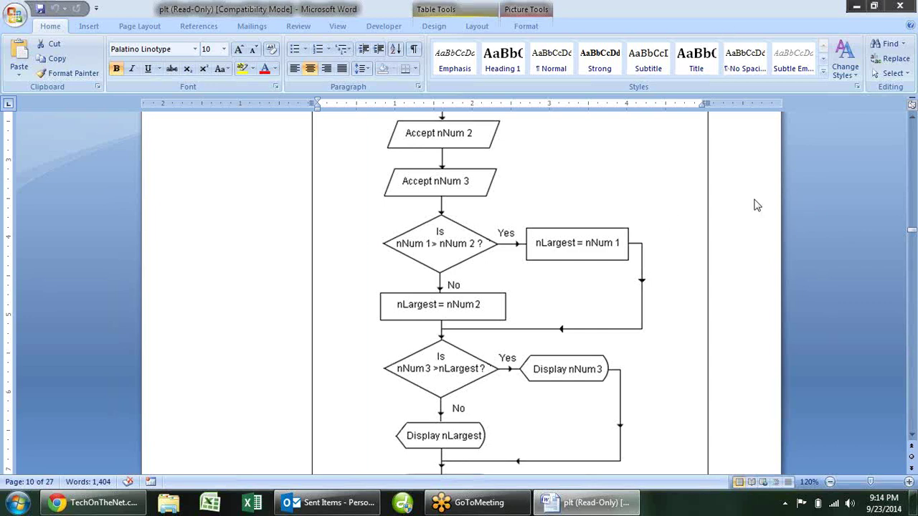
- Switch to Excel and open the Visual Basic editor for Book1 from the Developer tab
scroll(708, 208, "down", 3)
scroll(708, 208, "down", 1)
scroll(708, 208, "down", 3)
scroll(708, 208, "down", 5)
scroll(709, 208, "down", 5)
scroll(706, 208, "down", 5)
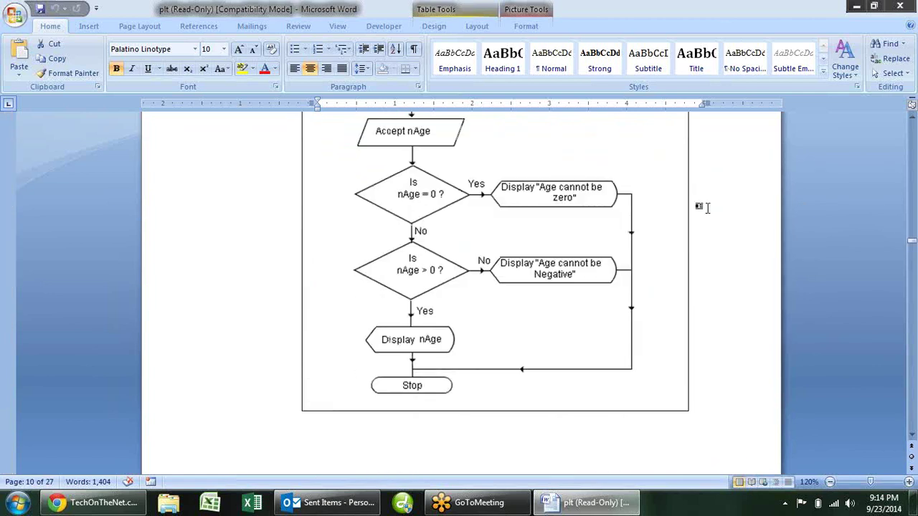
scroll(706, 208, "down", 5)
scroll(707, 208, "down", 2)
scroll(707, 208, "down", 3)
scroll(708, 208, "down", 7)
scroll(709, 207, "down", 3)
scroll(707, 207, "down", 3)
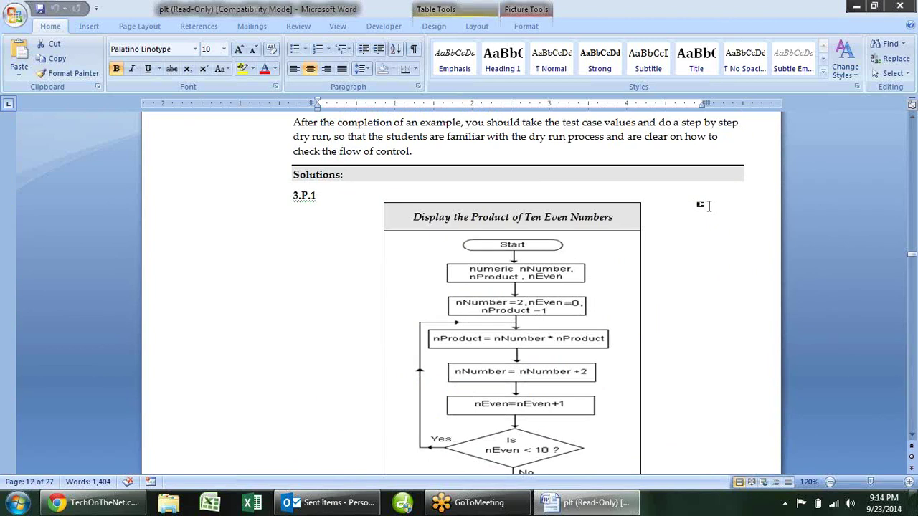
scroll(706, 204, "down", 5)
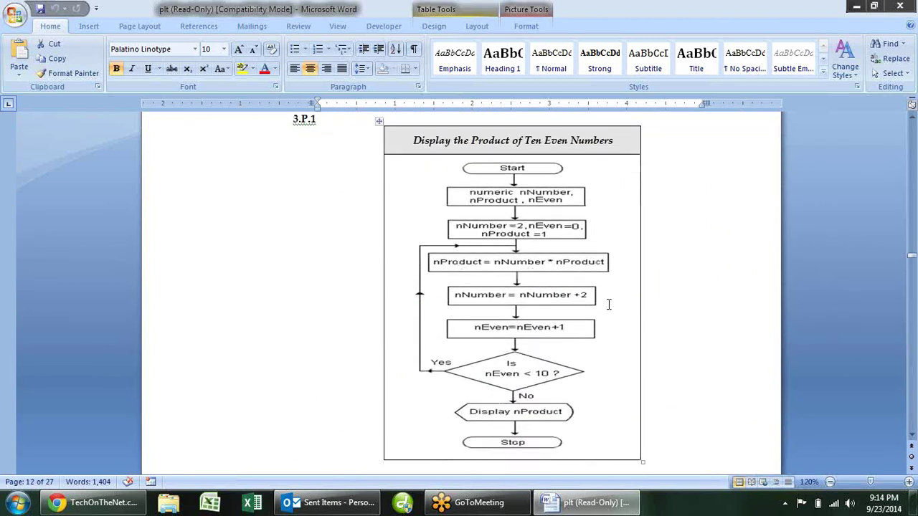
scroll(609, 305, "down", 5)
scroll(608, 304, "down", 6)
scroll(617, 297, "down", 5)
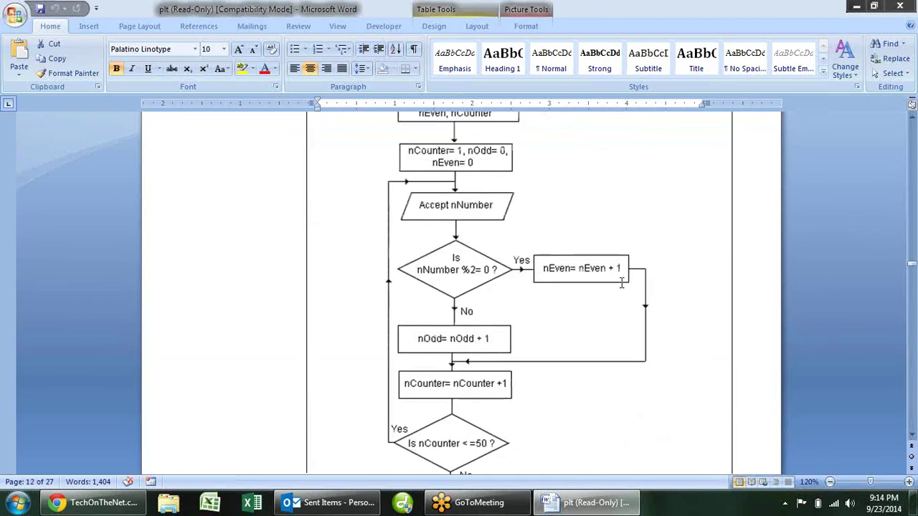
scroll(621, 283, "down", 6)
scroll(621, 283, "down", 5)
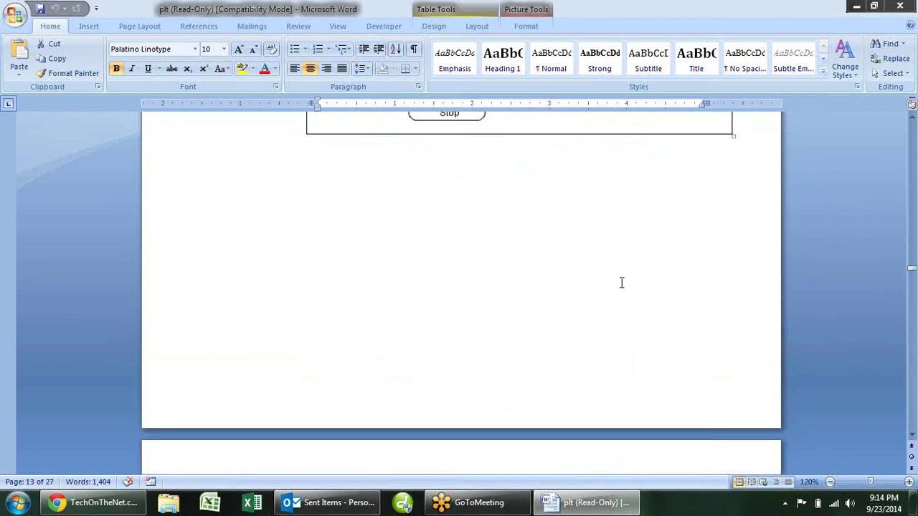
scroll(621, 283, "down", 6)
scroll(621, 282, "up", 6)
scroll(622, 281, "up", 5)
scroll(621, 283, "up", 6)
scroll(620, 282, "up", 5)
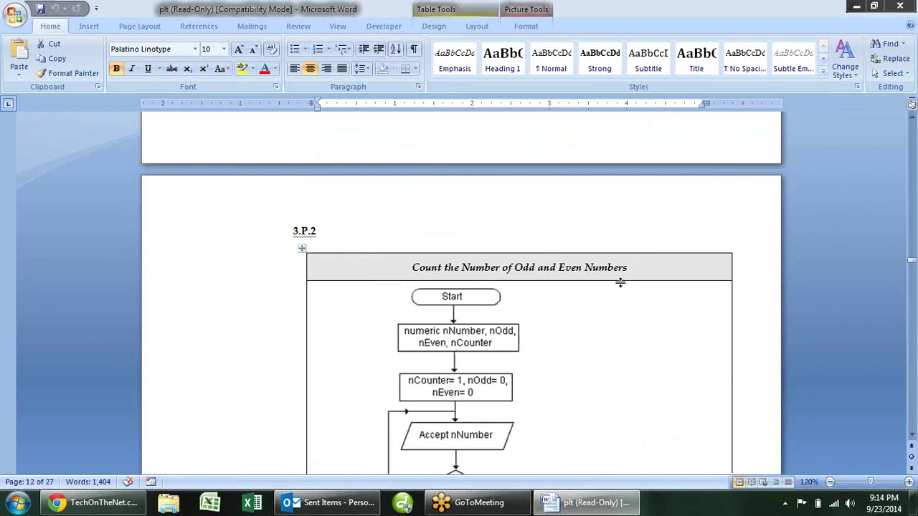
scroll(620, 282, "up", 5)
scroll(620, 282, "up", 3)
scroll(620, 283, "up", 6)
scroll(620, 282, "up", 5)
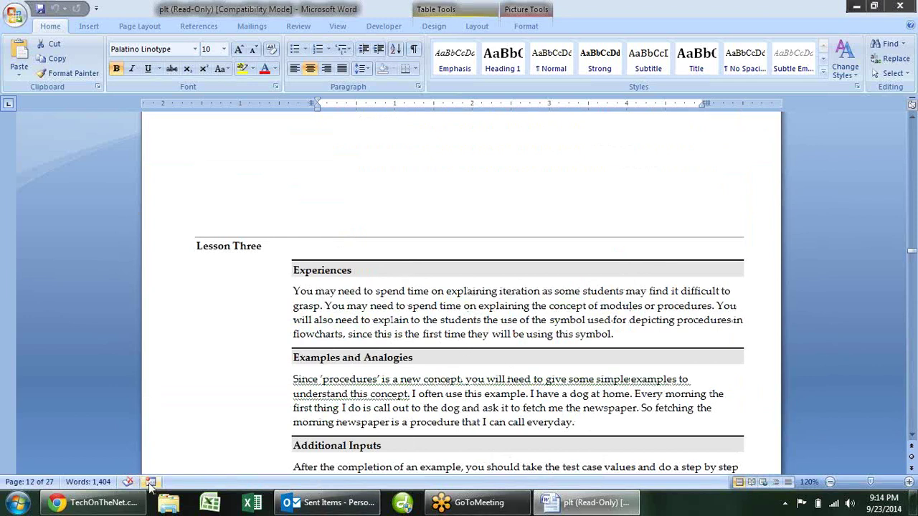
left_click(208, 503)
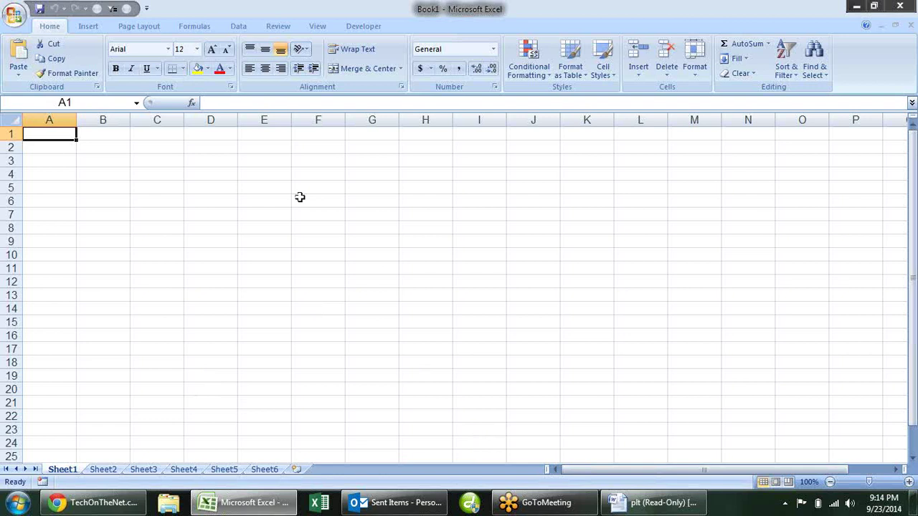
left_click(362, 26)
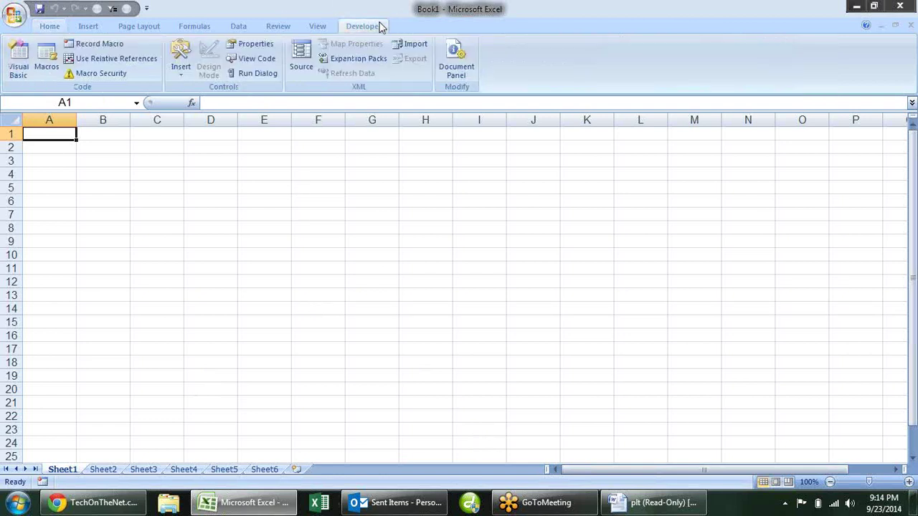
left_click(24, 77)
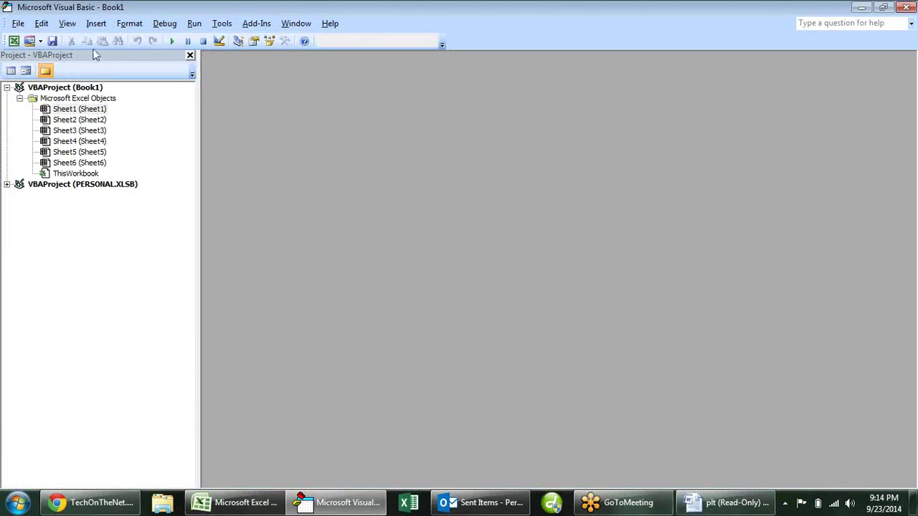
- Insert a new Module1, maximize its code window and create an empty Sub macro1() procedure
left_click(97, 23)
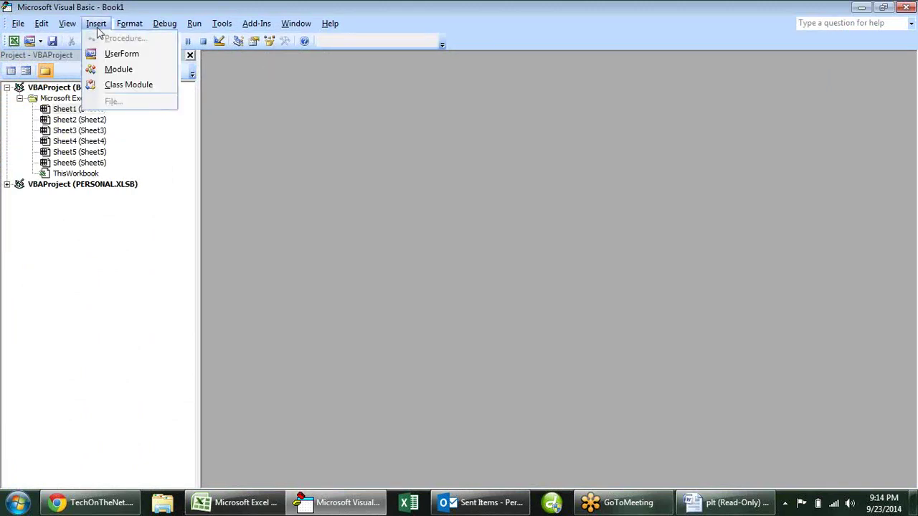
left_click(115, 74)
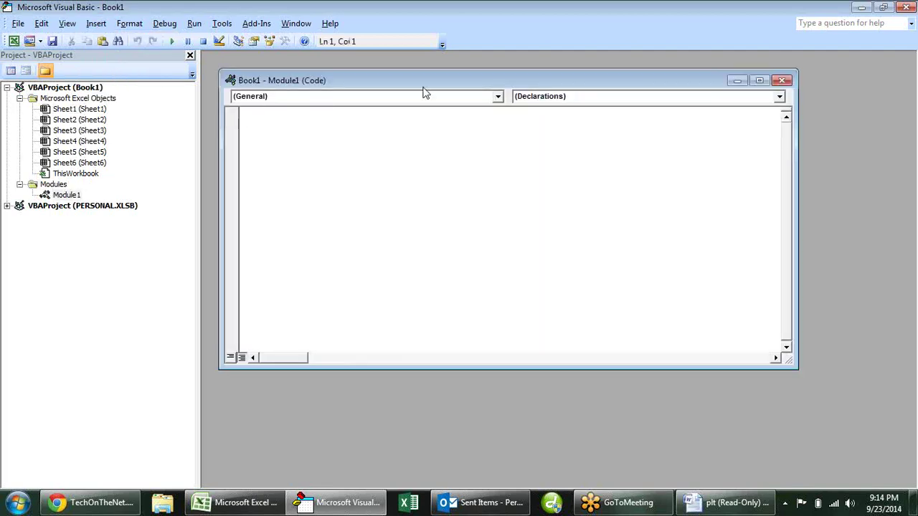
left_click(759, 81)
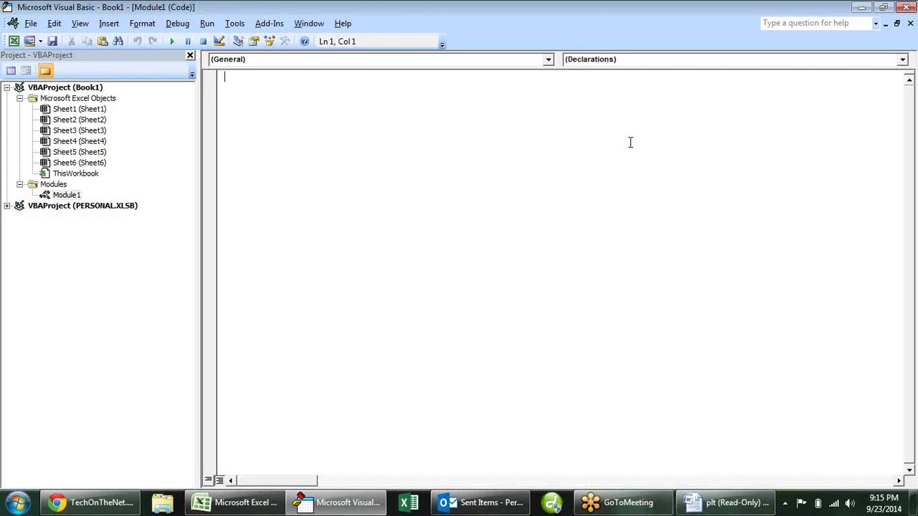
type("sub")
type("macro")
type("1")
key("Return")
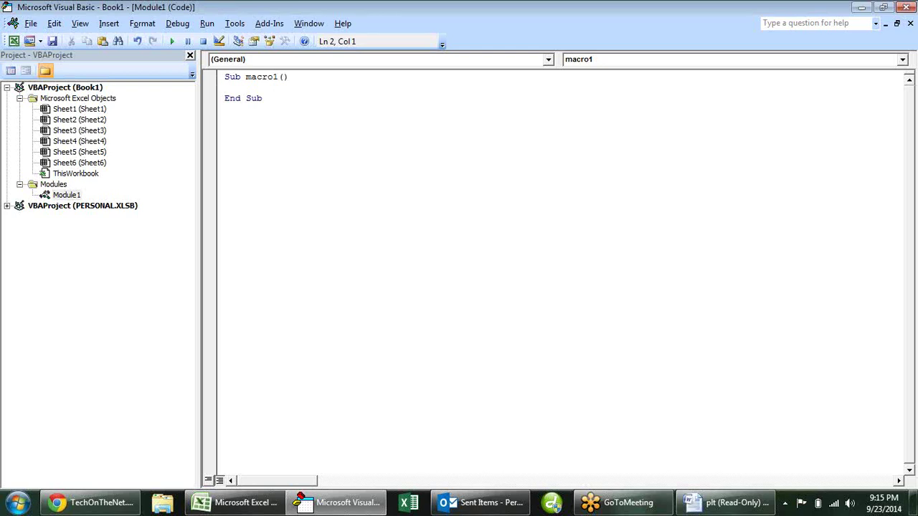
- Add an empty Function f1() below macro1's End Sub
left_click(279, 77)
left_click_drag(240, 77, 222, 73)
left_click(280, 101)
key("Return")
key("Return")
type("'")
key("BackSpace")
type("function")
type(" f1")
type("(")
key("Return")
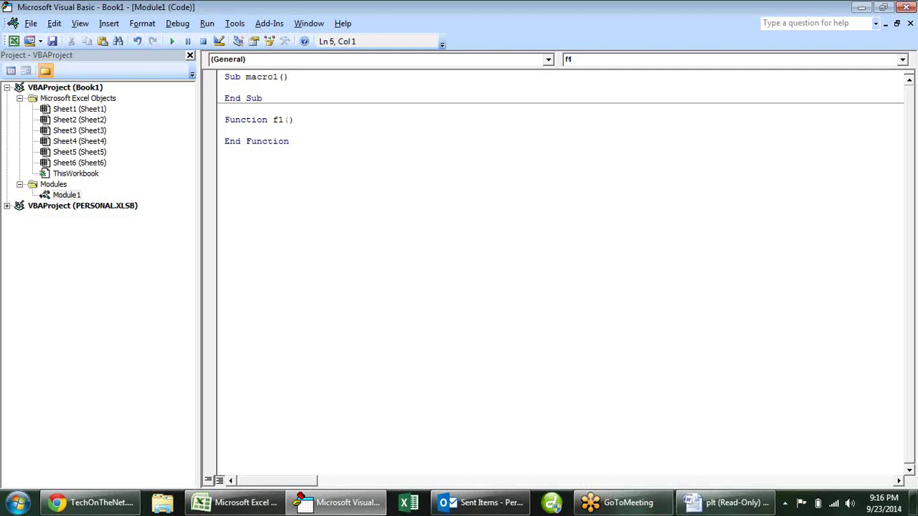
- Add blank lines inside macro1 and Function f1, then switch back to Excel
left_click(276, 87)
key("Return")
key("Return")
key("Return")
key("Up")
key("Up")
key("Down")
key("Down")
key("Down")
key("Down")
key("Return")
key("Return")
key("Return")
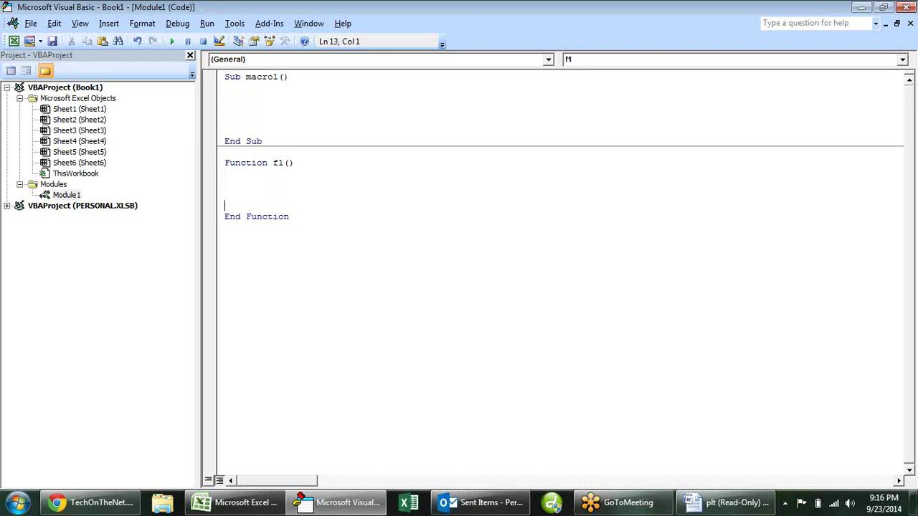
left_click(224, 172)
key("alt+F11")
- Enter 10, 12 and 13 into cells C4, C5 and C6
left_click(163, 169)
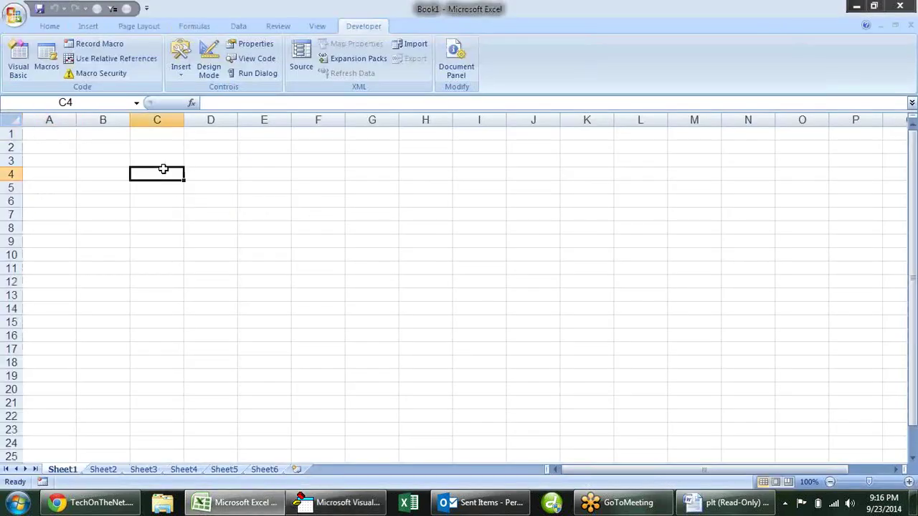
type("10")
key("Return")
type("12")
key("Return")
type("13")
key("Return")
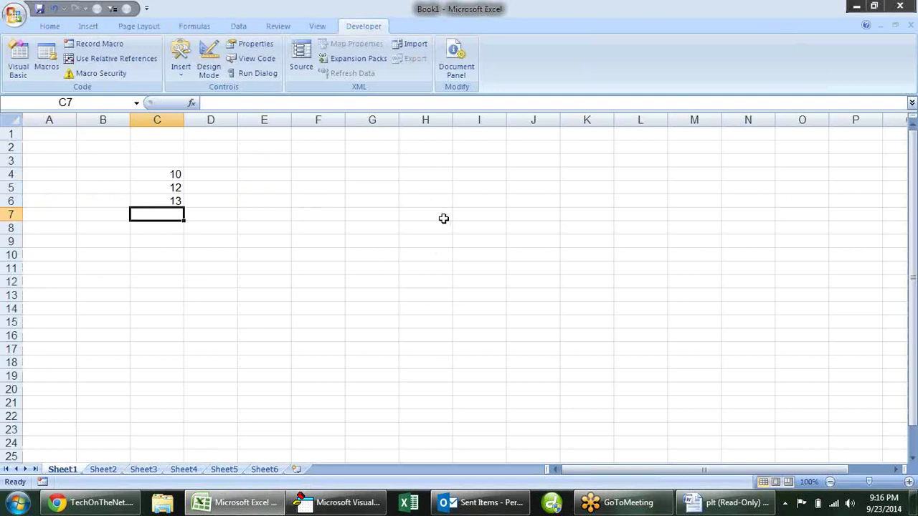
- Total C4:C6 in C7 with =SUM(C4:C6), giving a bold 35
type("=")
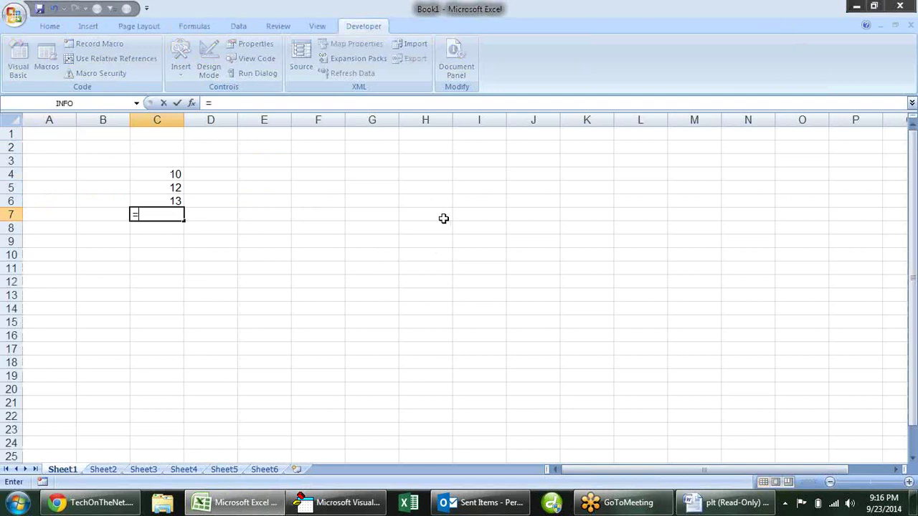
type("sum")
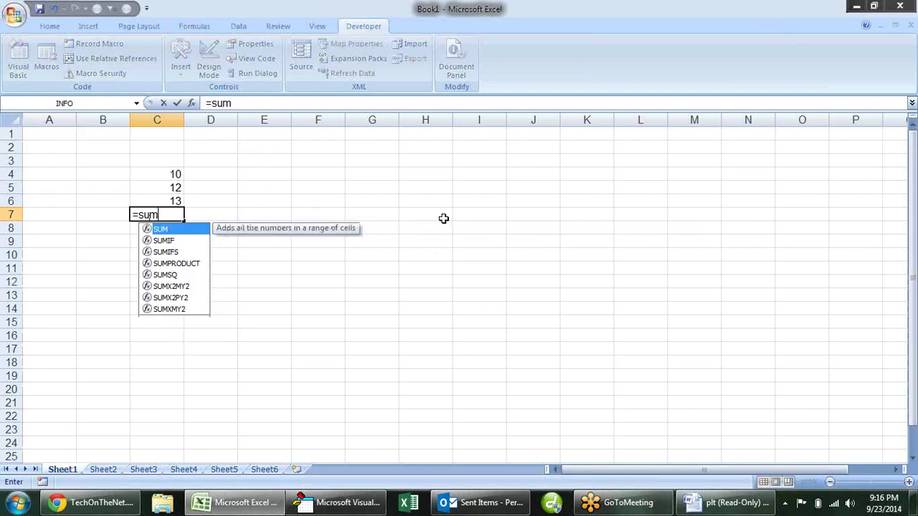
key("Tab")
key("Up")
key("shift+Up")
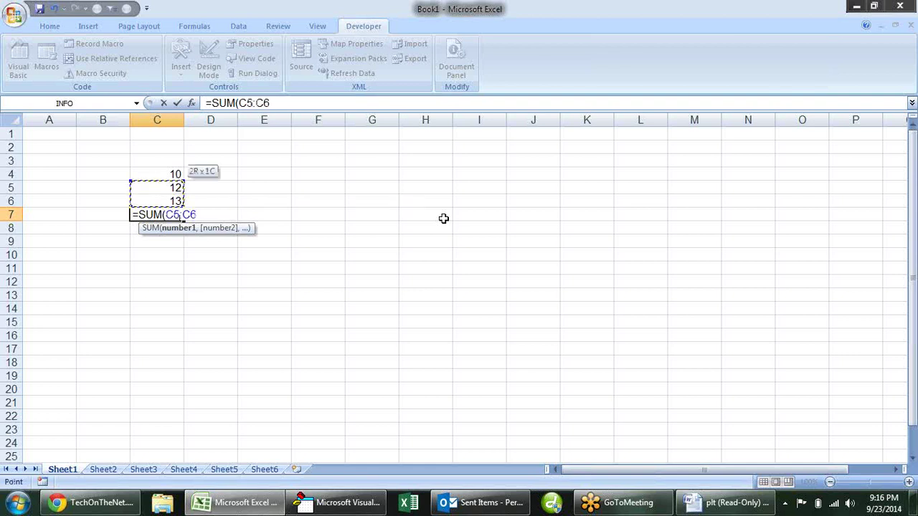
key("shift+Up")
type(")")
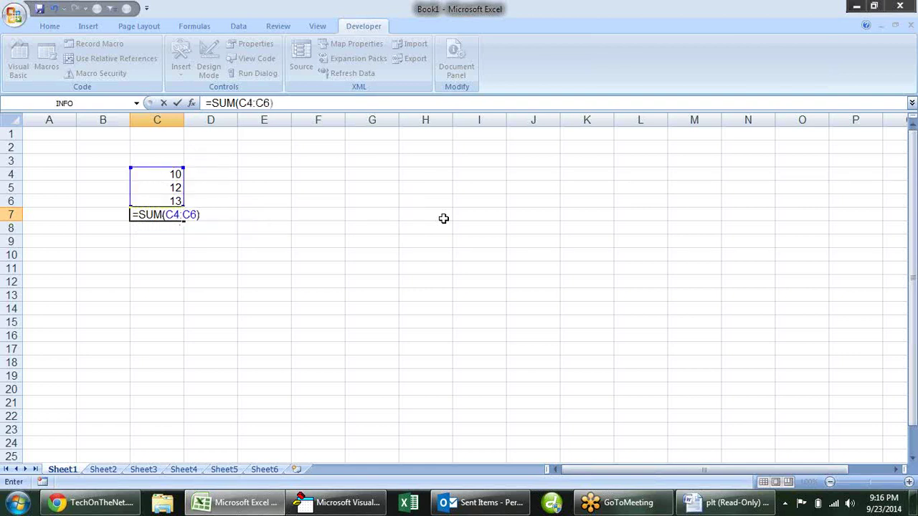
key("Return")
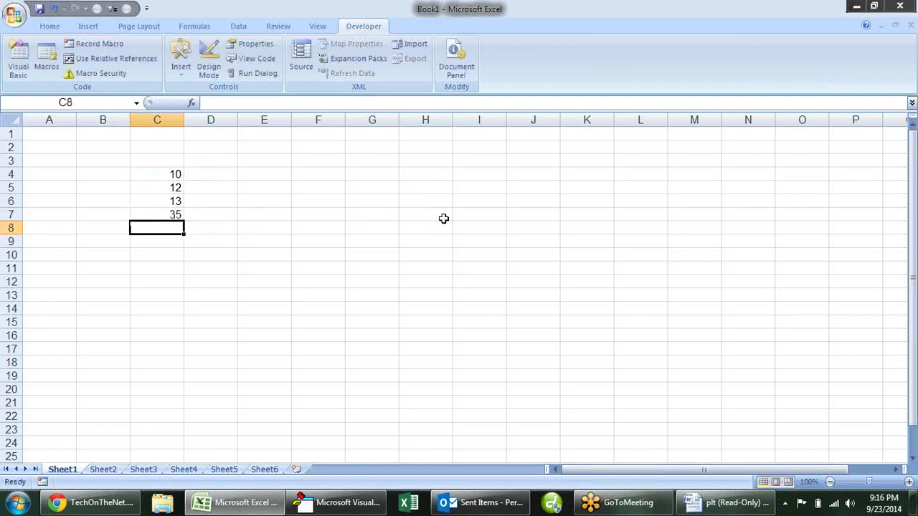
key("Up")
key("ctrl+b")
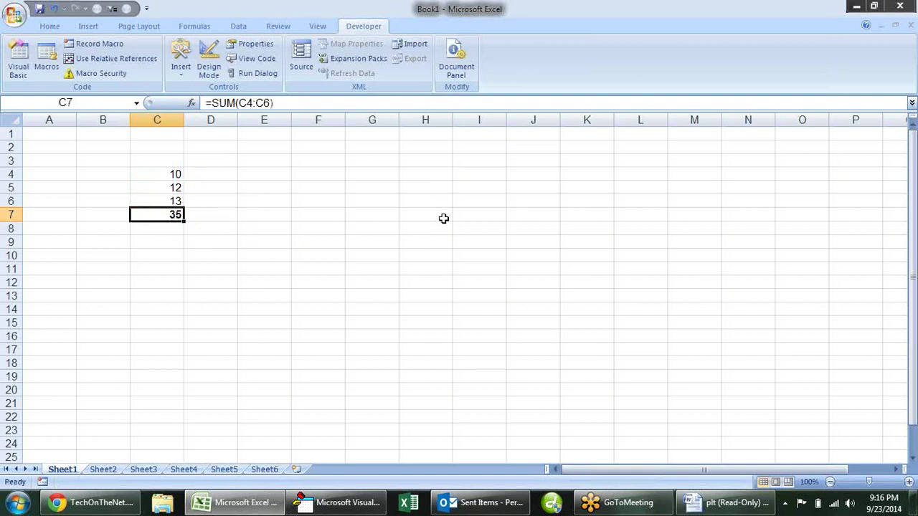
key("F2")
key("Escape")
left_click(460, 194)
- Add the line f1 = 10 above End Function
key("alt+F11")
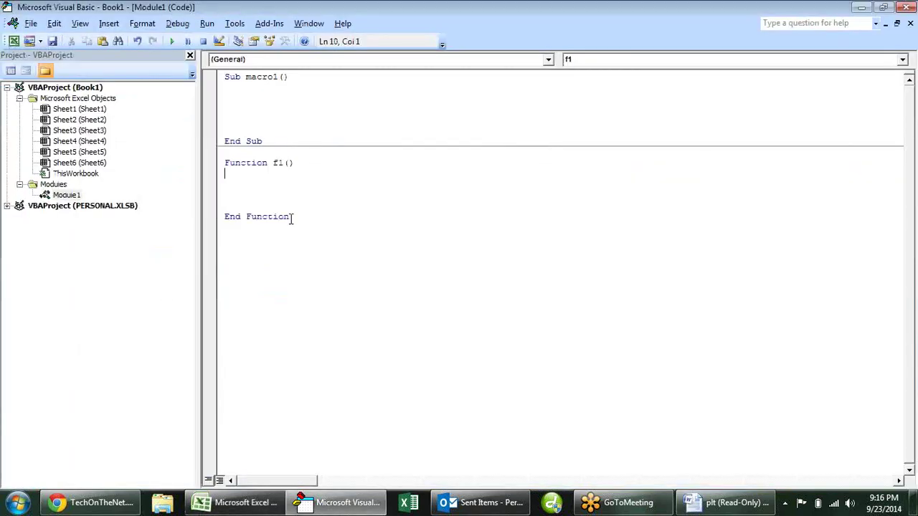
left_click(304, 204)
type("retur")
key("BackSpace")
key("BackSpace")
key("BackSpace")
key("BackSpace")
key("BackSpace")
type("f")
type("1=")
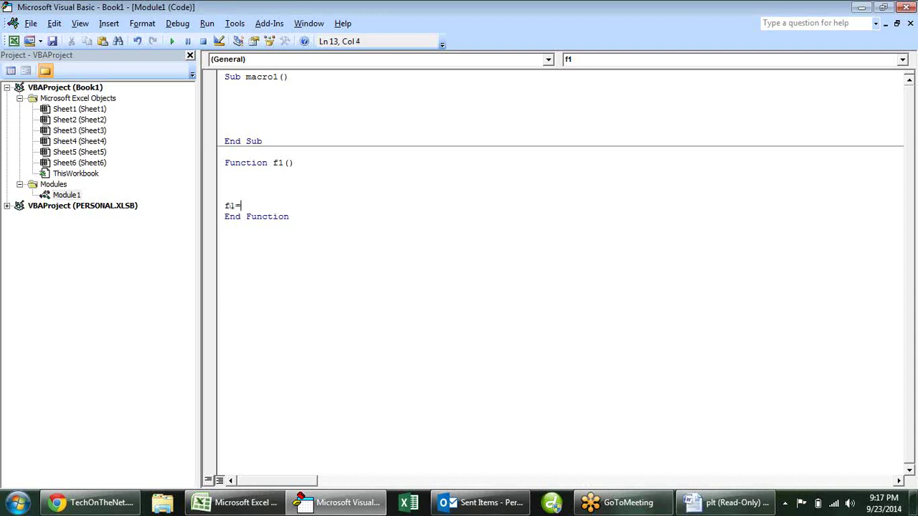
type("10")
key("Down")
- Select the function name f1() in the Function line
left_click(307, 203)
left_click_drag(272, 163, 284, 163)
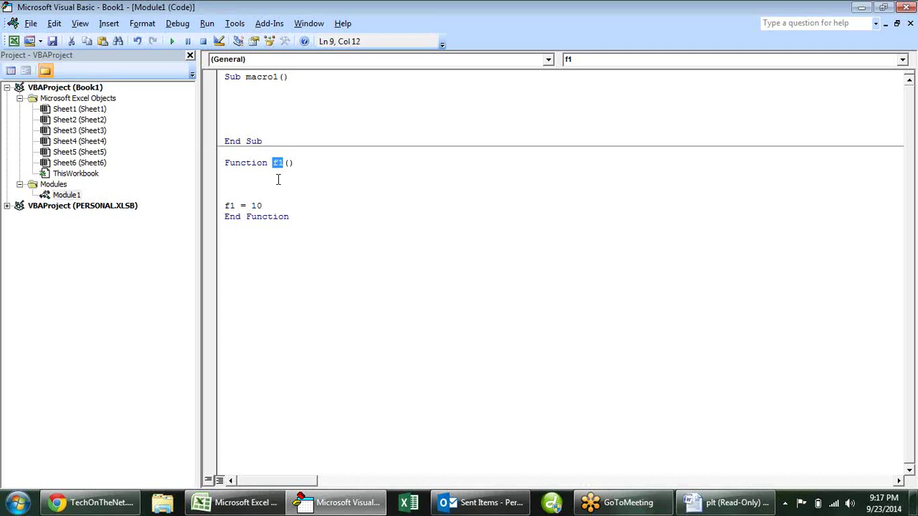
left_click(283, 192)
double_click(278, 164)
- Enter =f1() in cell I6 using autocomplete; it returns #REF!
left_click(311, 191)
key("alt+F11")
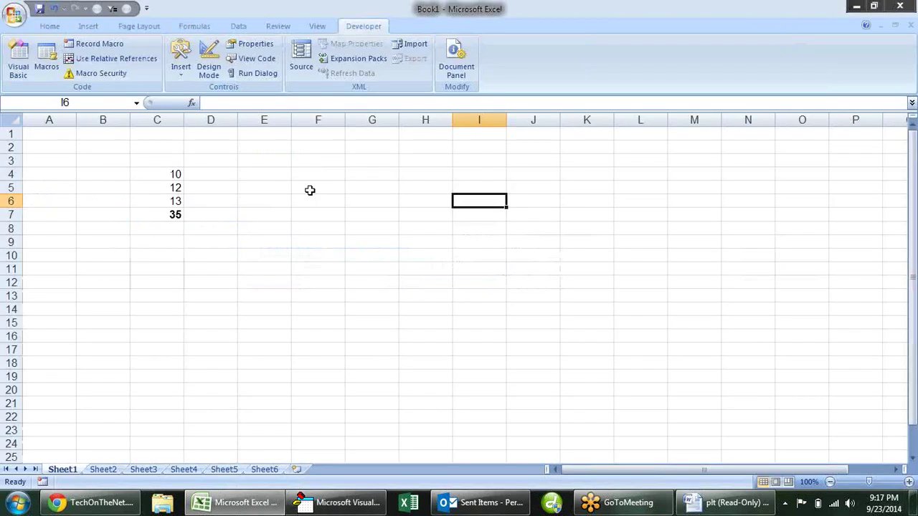
type("=fi")
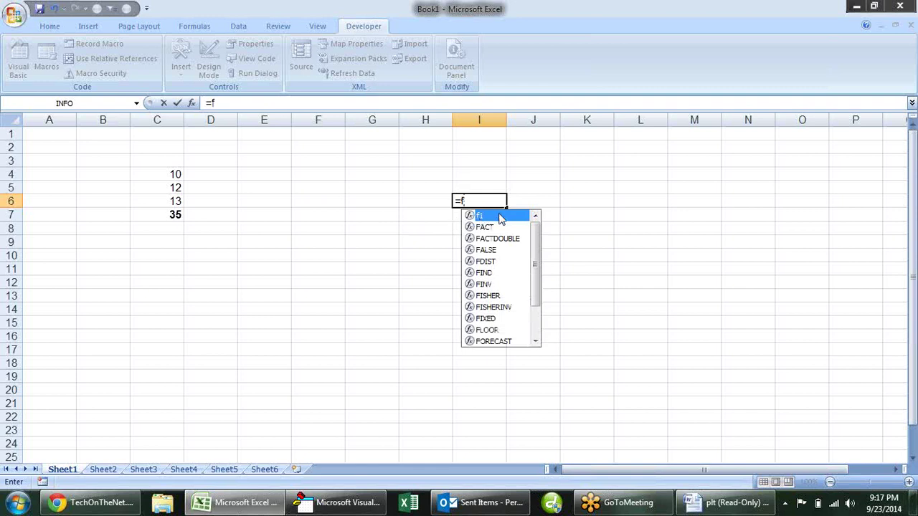
double_click(500, 217)
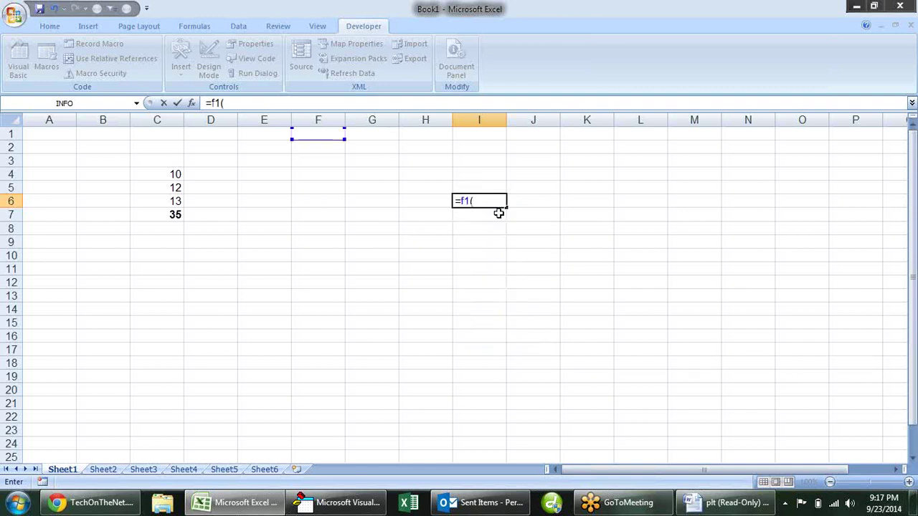
type(")")
key("Return")
key("Up")
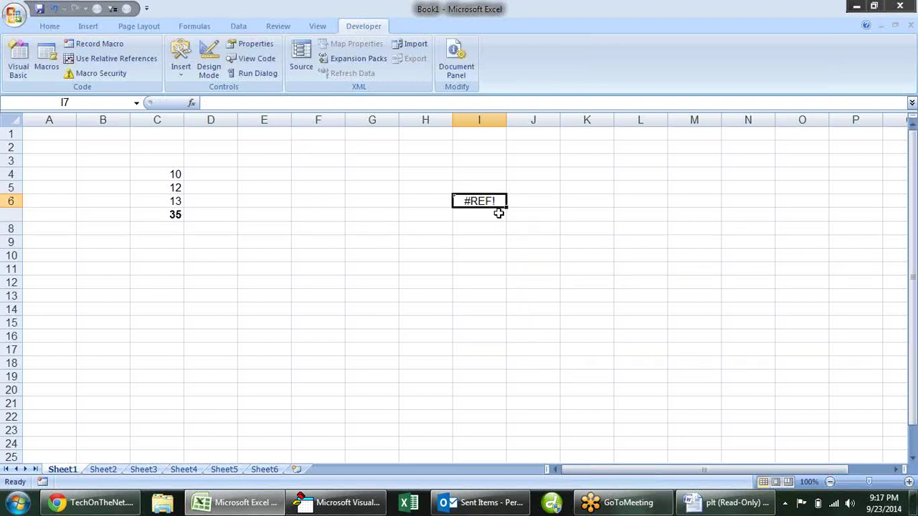
key("F2")
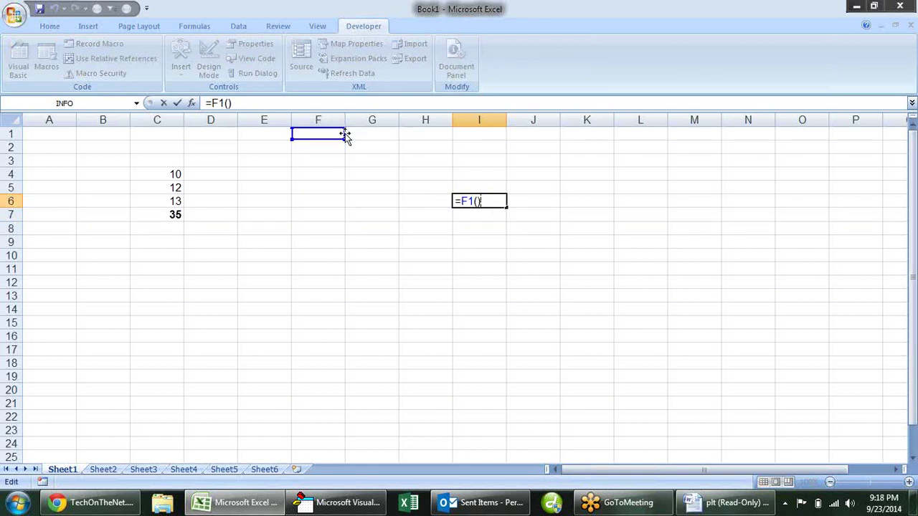
key("ctrl+Return")
- Rename Function f1() to fk() in the Function line
key("alt+F11")
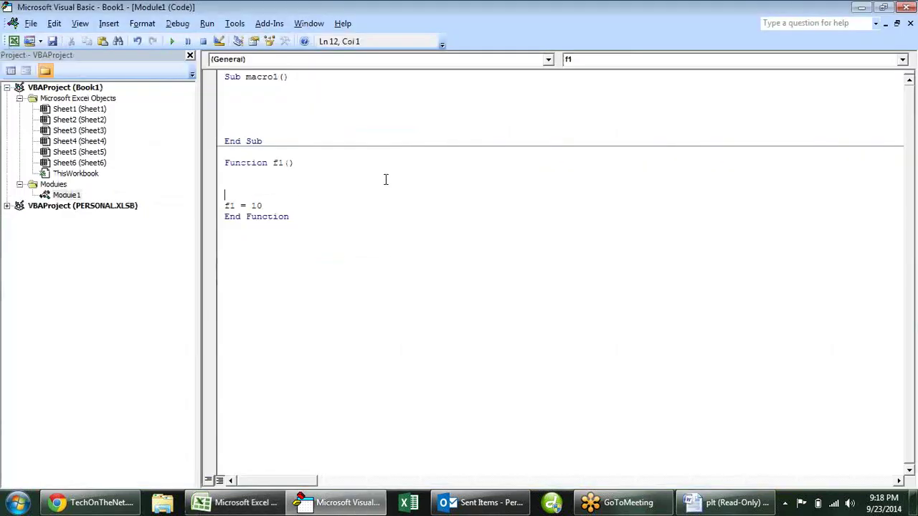
left_click(277, 163)
type("a")
key("Delete")
key("BackSpace")
key("BackSpace")
type("fk")
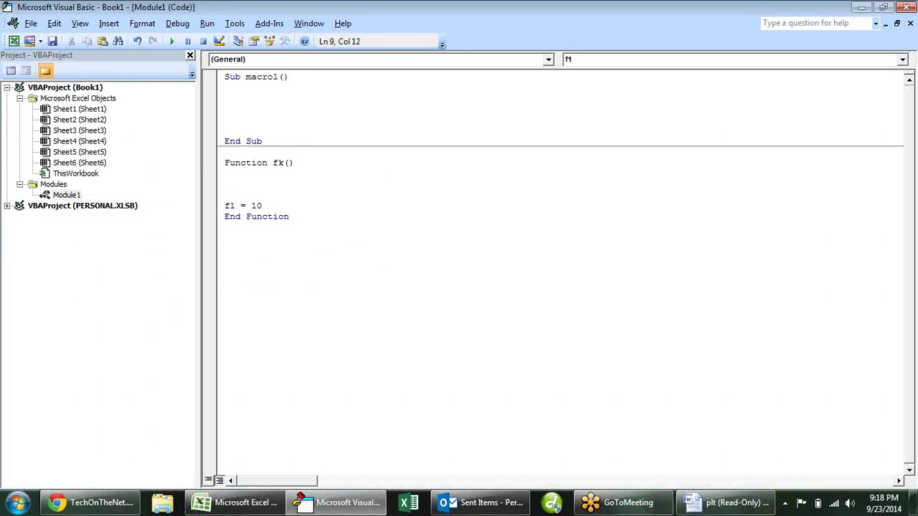
- Change the return line to fk = 10 and go back to Excel
left_click(236, 206)
key("BackSpace")
type("k")
key("alt+F11")
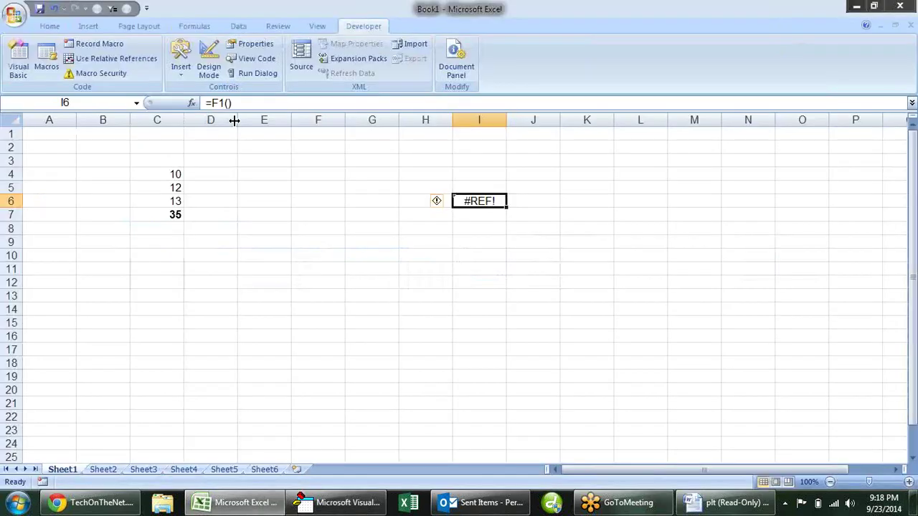
- Enter =fk() in cell I6 and confirm it returns 10
type("=fk(")
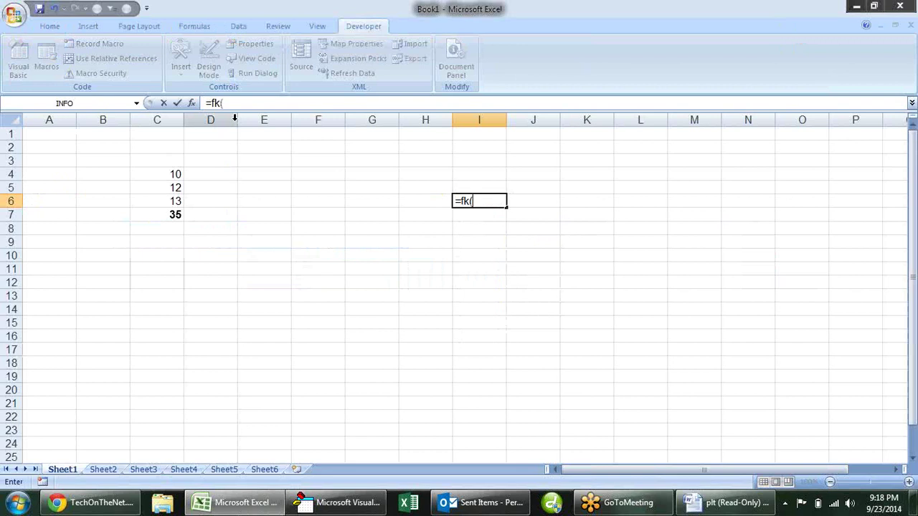
type(")")
key("Return")
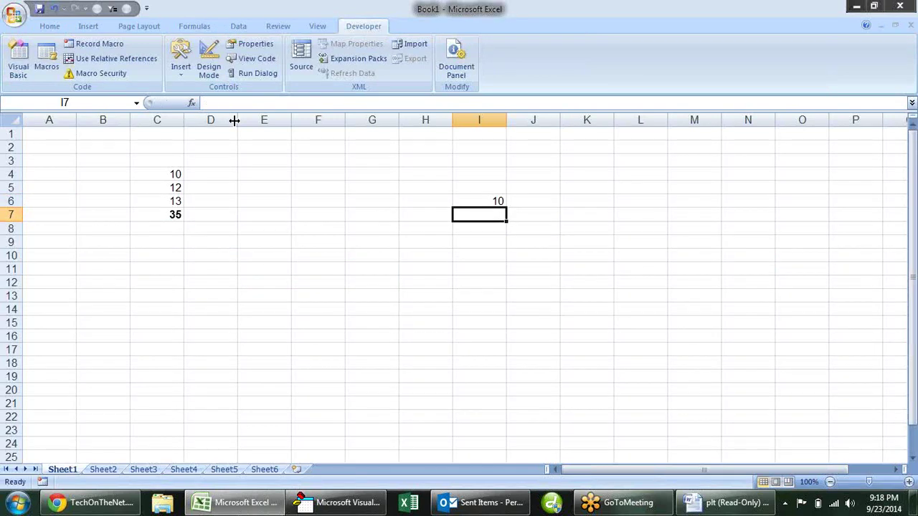
key("Up")
key("Right")
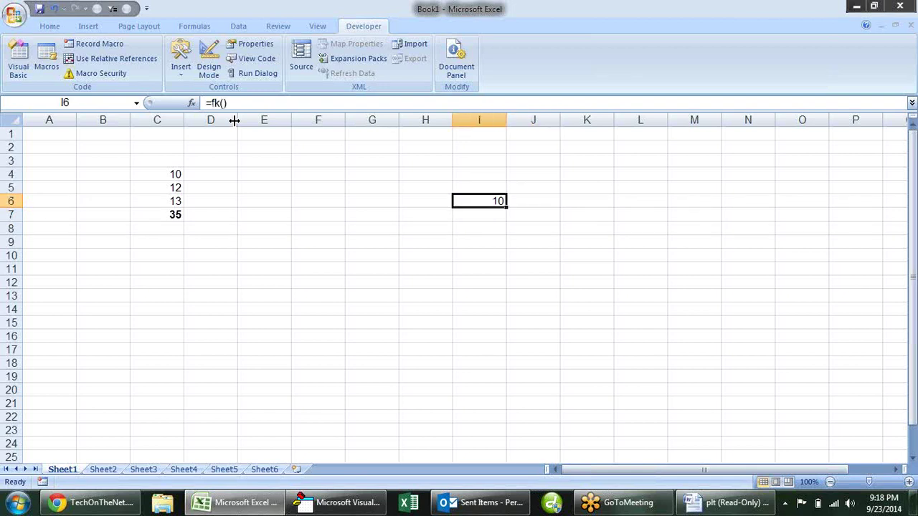
key("alt+F11")
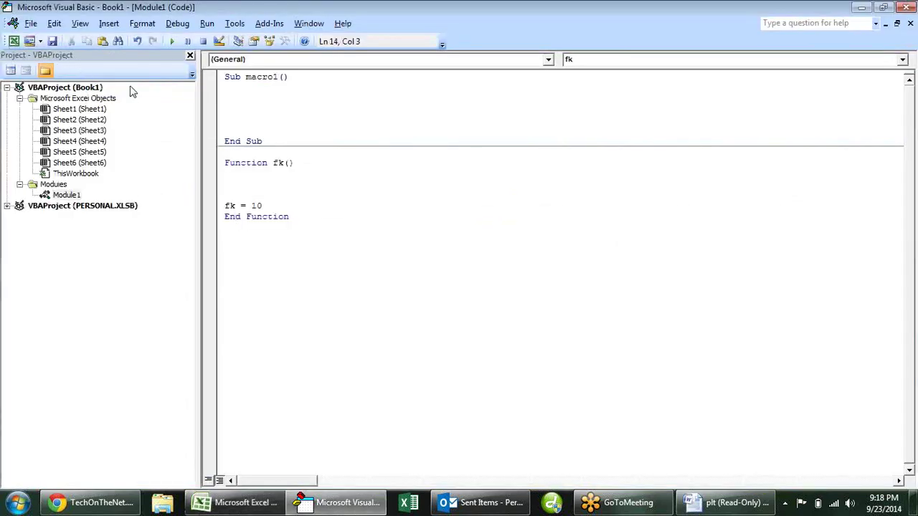
- Clear the =fk() formula from cell I6, then return to the fk code
left_click(309, 186)
key("alt+Tab")
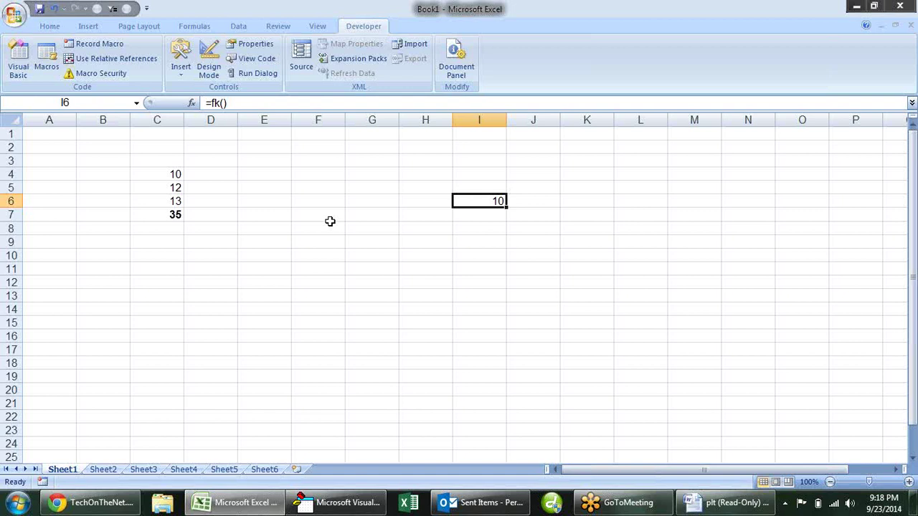
key("Delete")
key("alt+Tab")
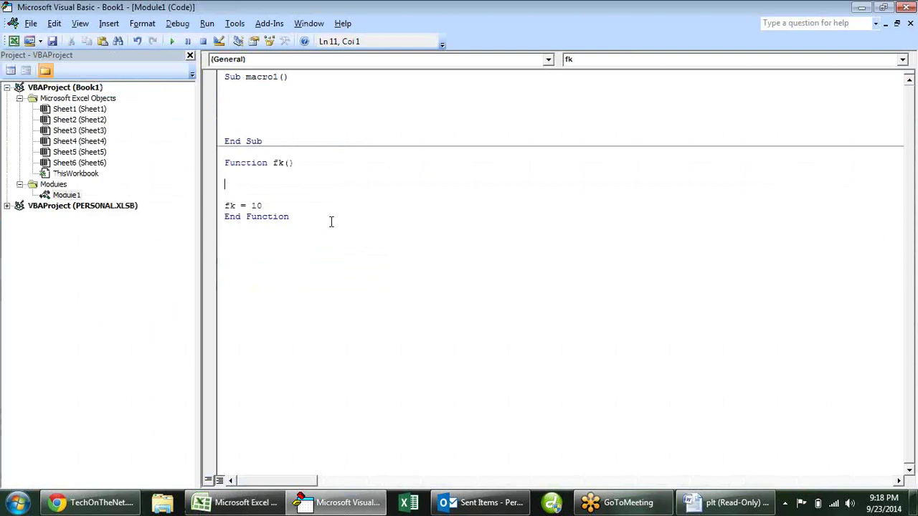
- Review the fk name and its return value 10, then check C7's =SUM(C4:C6) total
double_click(275, 164)
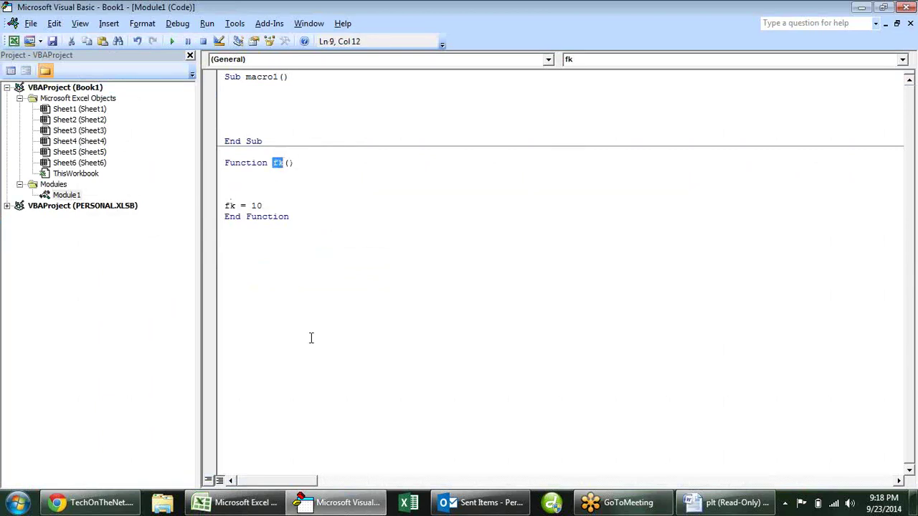
left_click(289, 185)
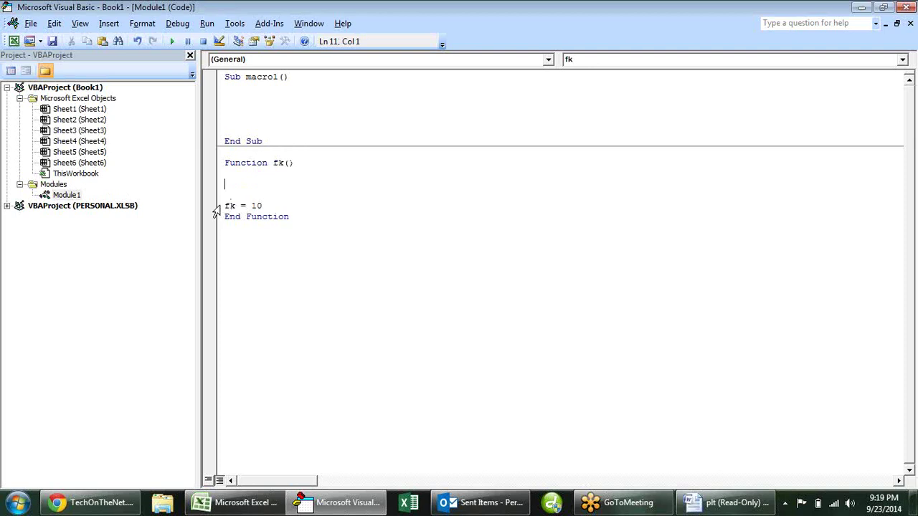
left_click(275, 165)
left_click(242, 206)
left_click_drag(263, 205, 251, 206)
left_click(263, 206)
key("alt+F11")
left_click(177, 215)
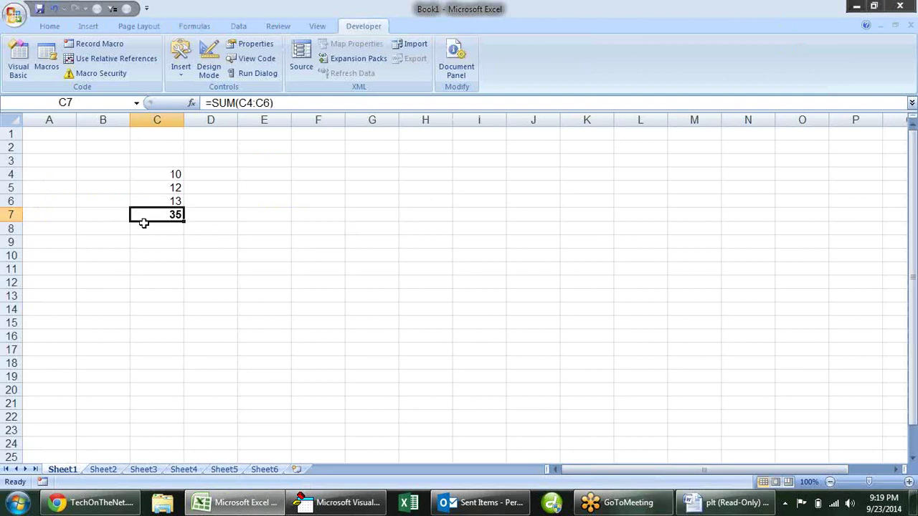
- Enter =NOW() in cell E7, showing 9/23/2014 21:19, and return to the VBA editor
left_click(264, 214)
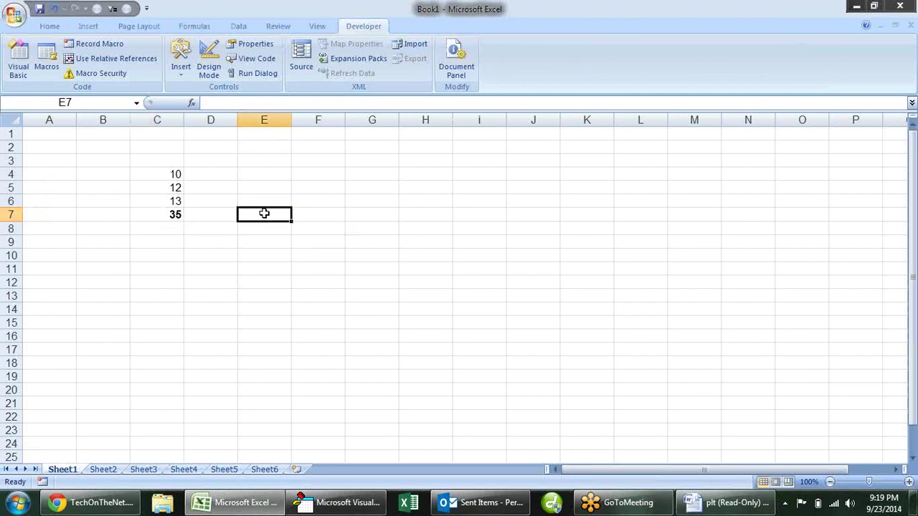
type("=dd")
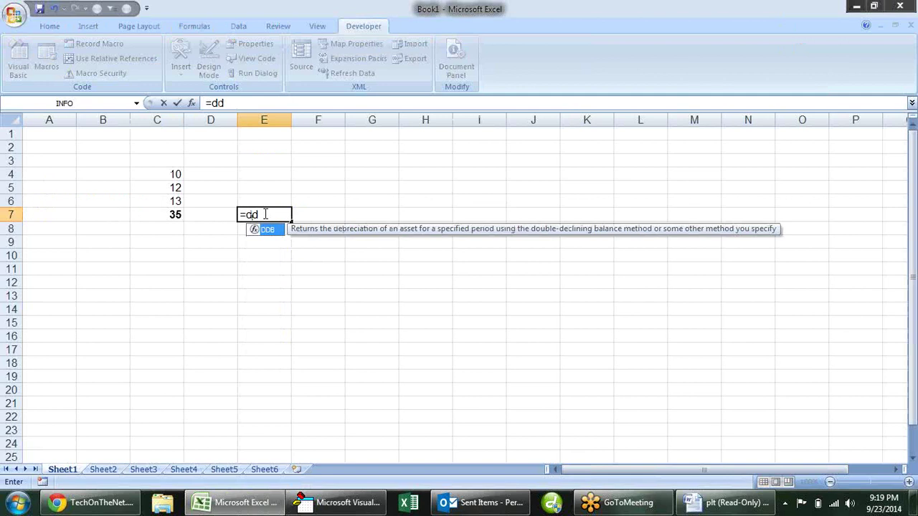
key("BackSpace")
key("BackSpace")
type("dat")
key("BackSpace")
key("BackSpace")
key("BackSpace")
type("now")
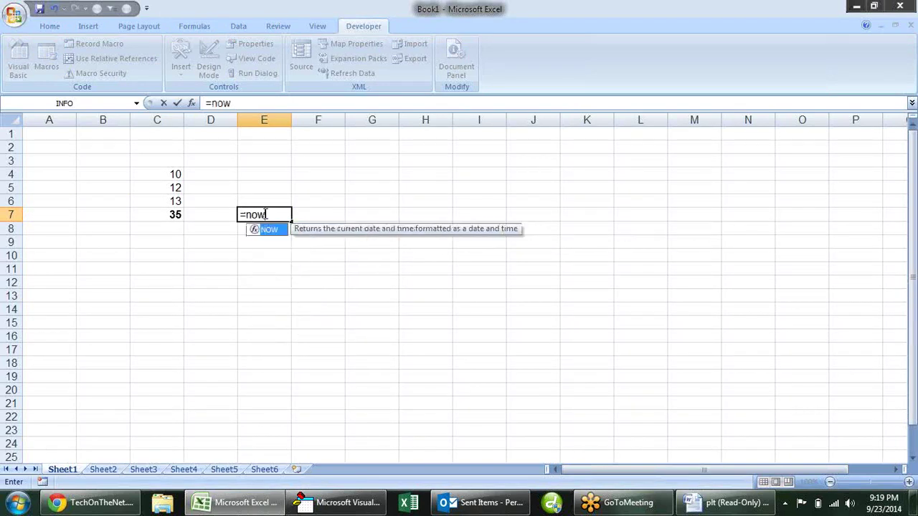
key("Tab")
type(")")
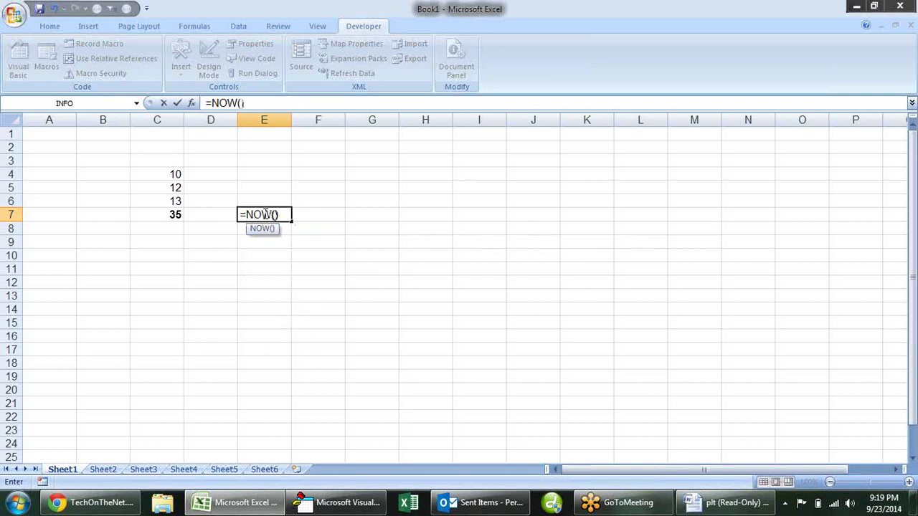
key("Return")
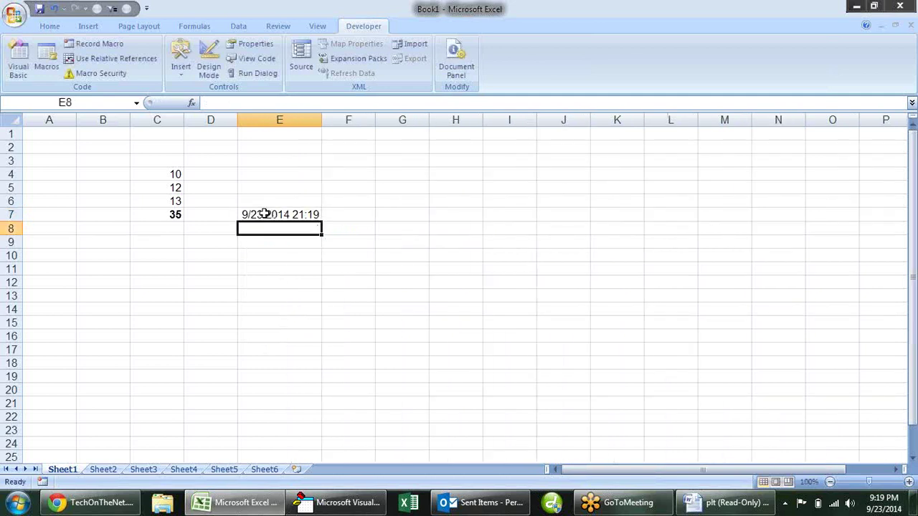
left_click(264, 214)
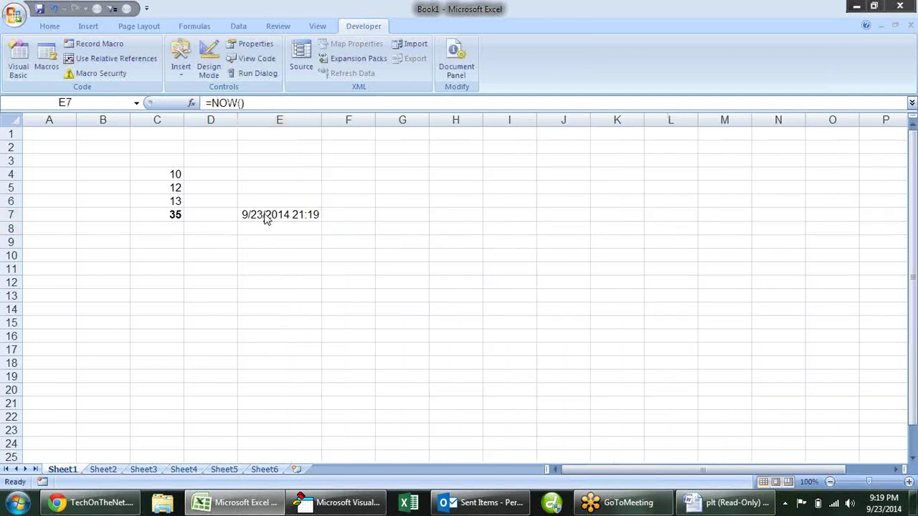
key("alt+F11")
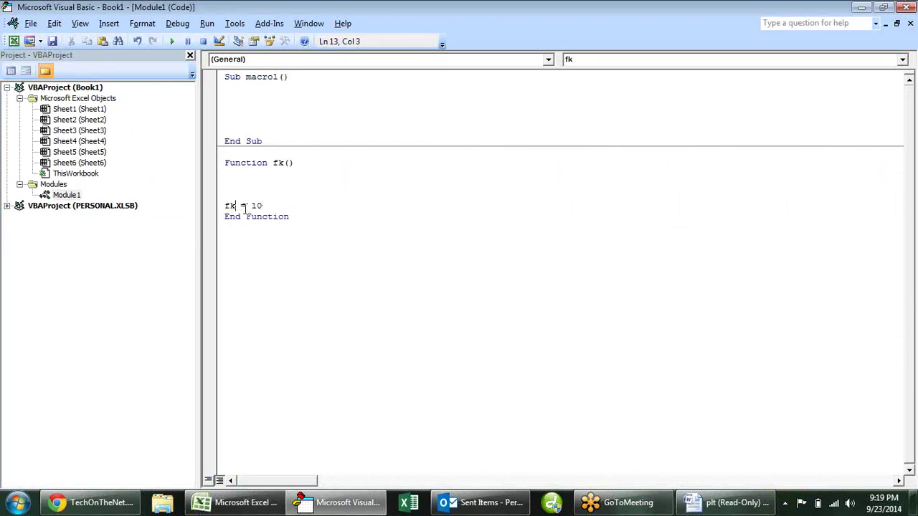
- Inspect the macro1 Sub and the fk function body by selecting their lines
left_click_drag(256, 206, 271, 207)
left_click(347, 204)
left_click_drag(268, 88, 279, 138)
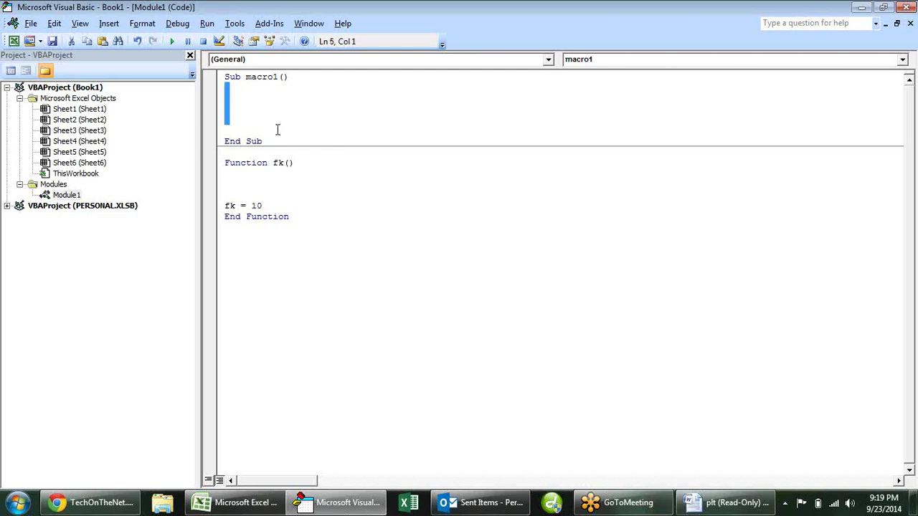
left_click(282, 187)
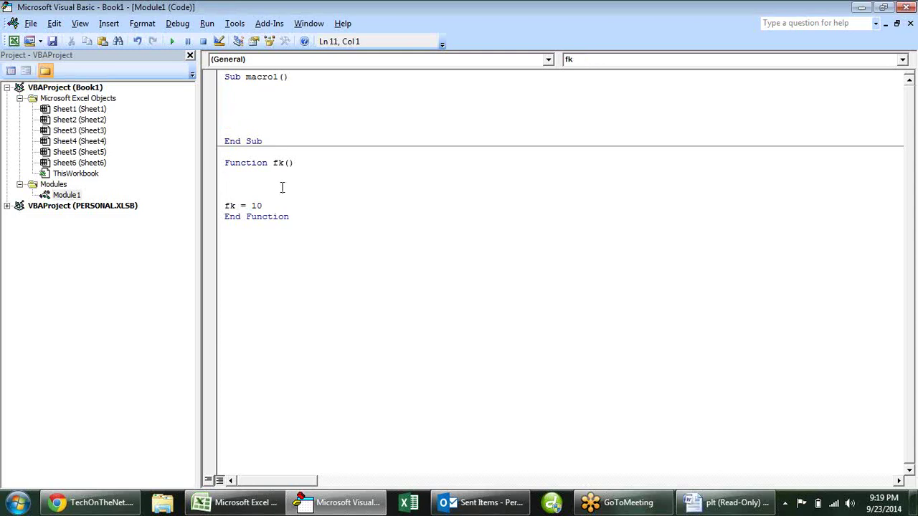
left_click_drag(275, 186, 276, 200)
left_click(279, 200)
- Highlight the fk function's parts, select the 10 in fk = 10, and switch to Excel
left_click_drag(273, 163, 225, 165)
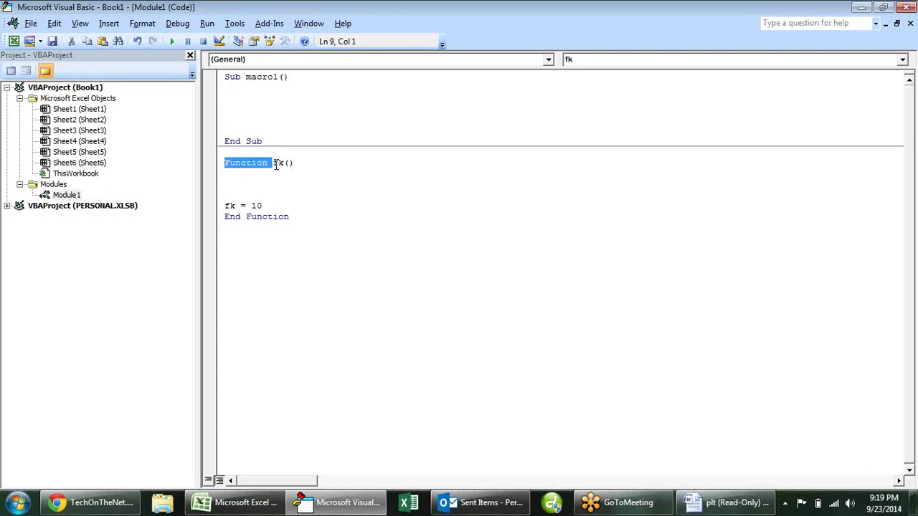
left_click_drag(225, 216, 298, 218)
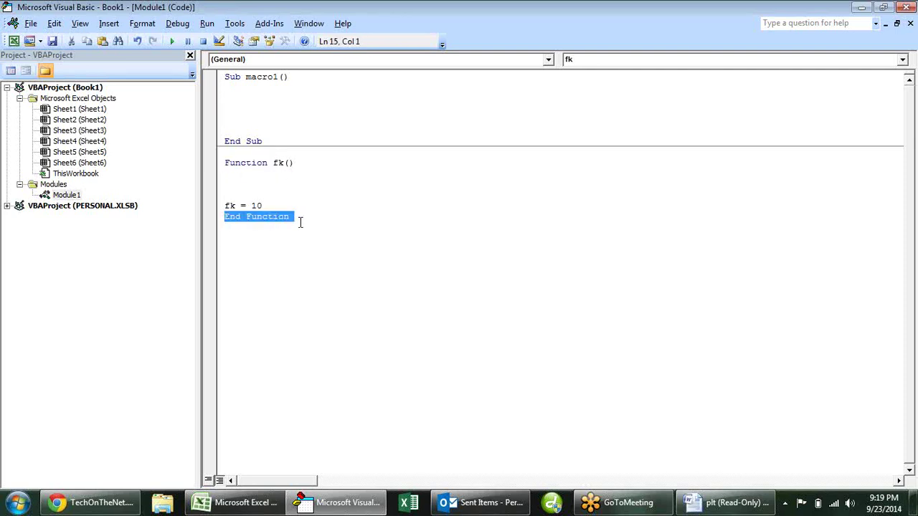
left_click(253, 176)
left_click_drag(253, 176, 266, 206)
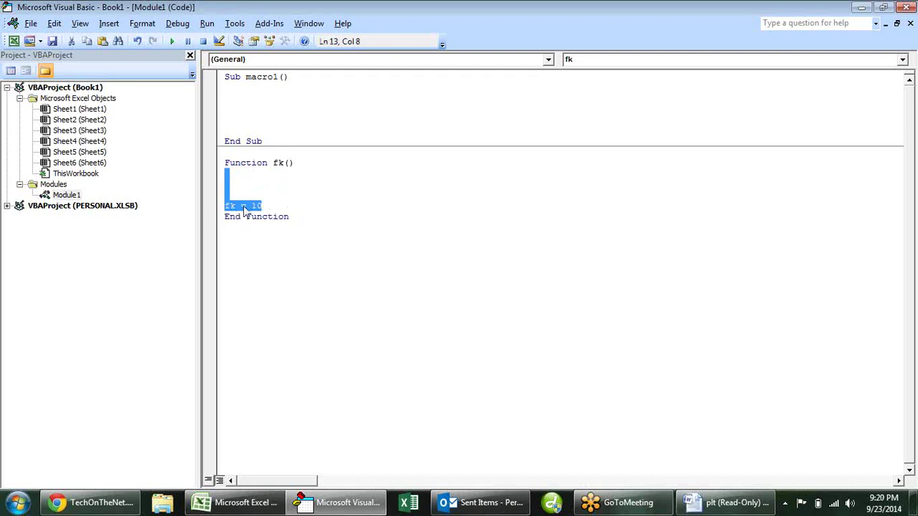
left_click(247, 206)
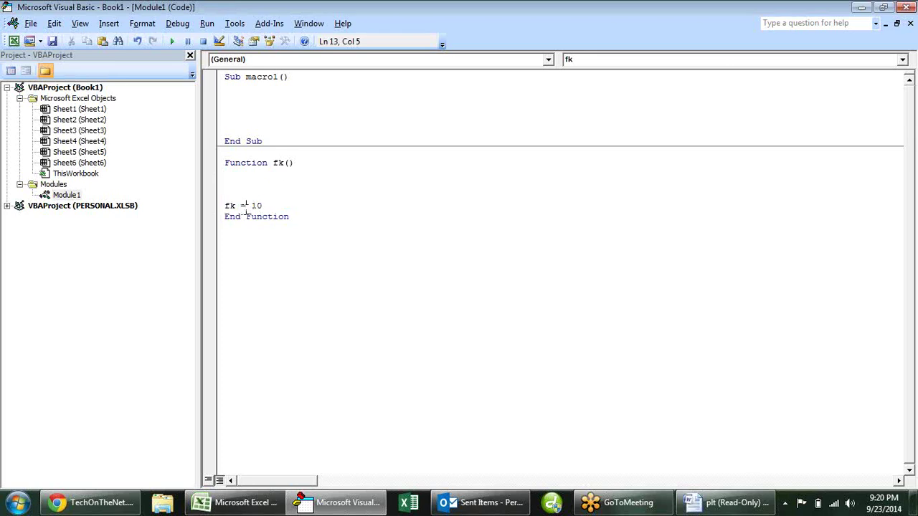
left_click_drag(251, 206, 263, 207)
key("alt+Tab")
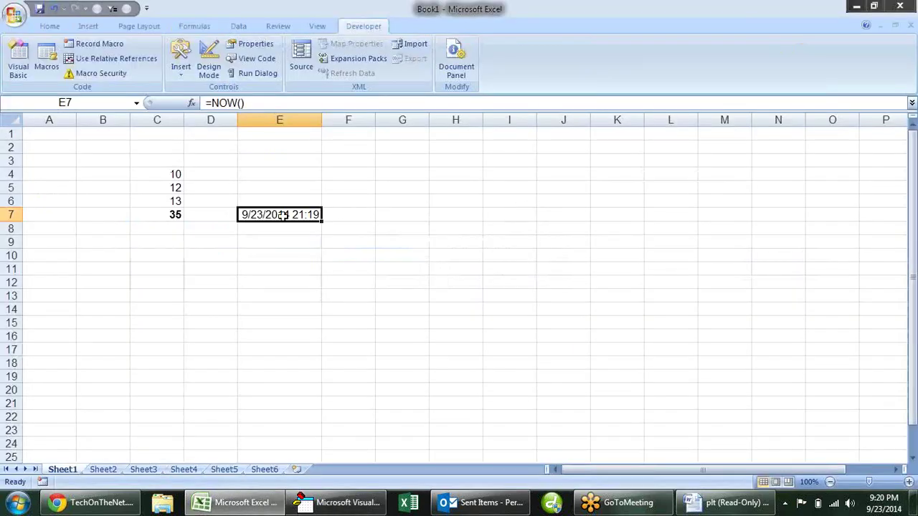
- Start an entry in G7, cancel it, and return to the VBA editor
left_click(414, 214)
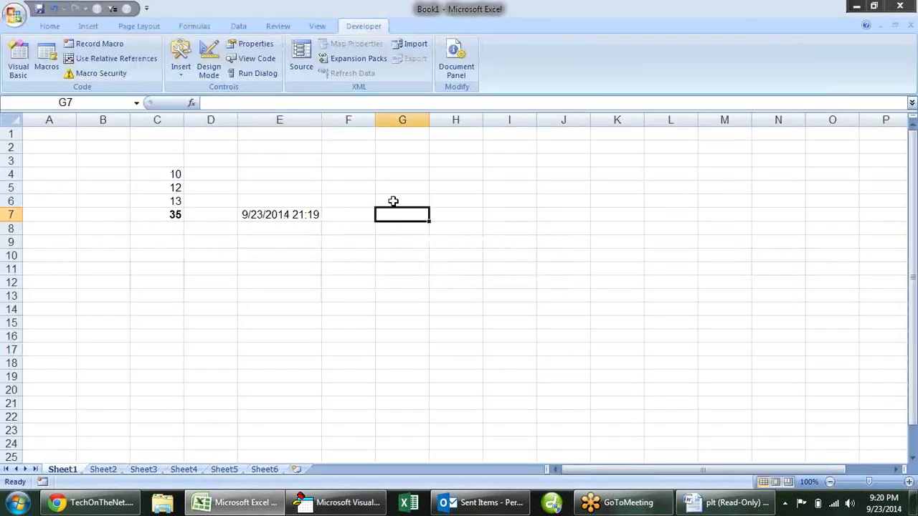
type("=")
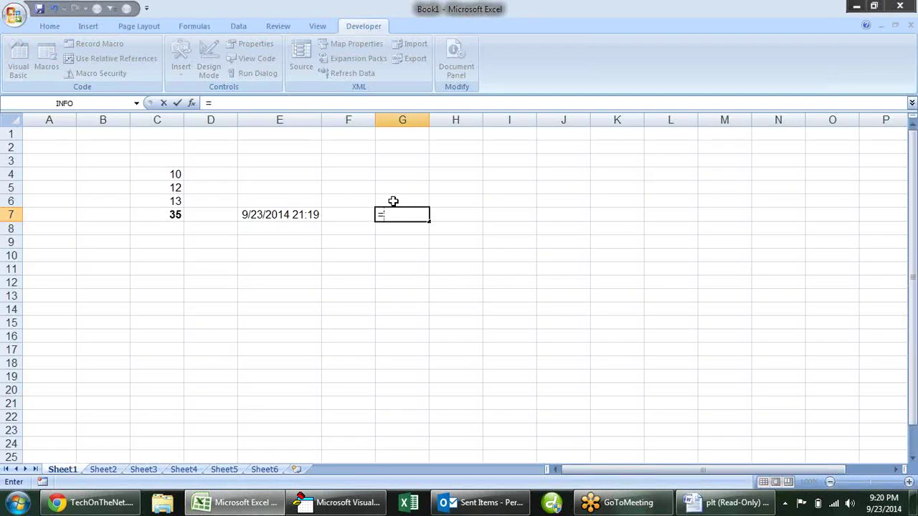
key("Escape")
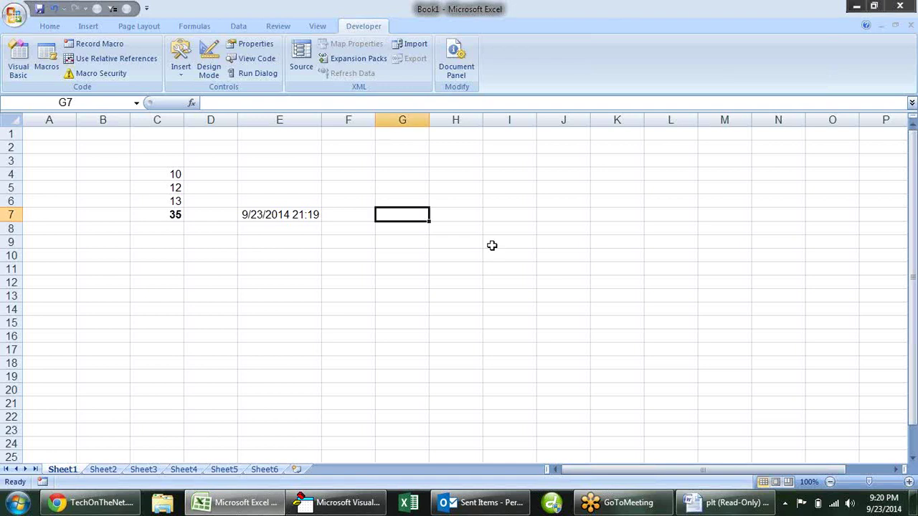
key("alt+F11")
- Delete all the macro1 and fk code from Module1
left_click(405, 183)
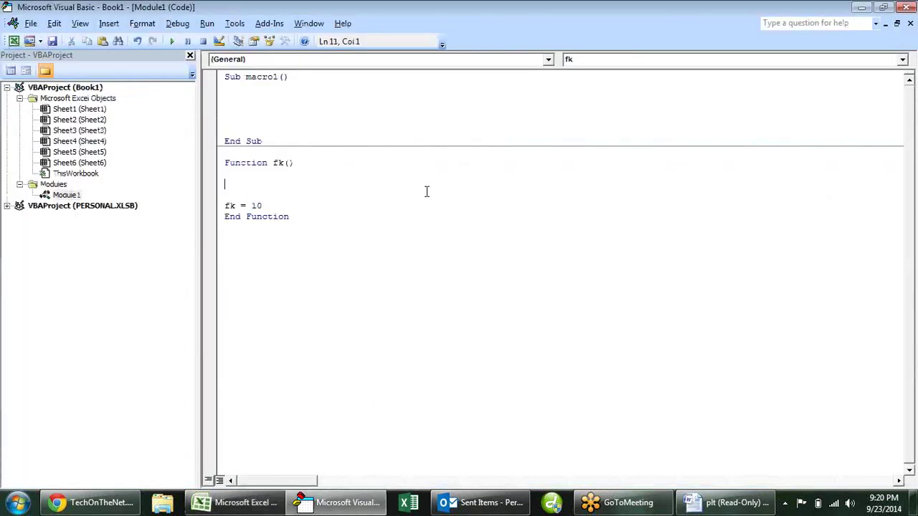
key("ctrl+a")
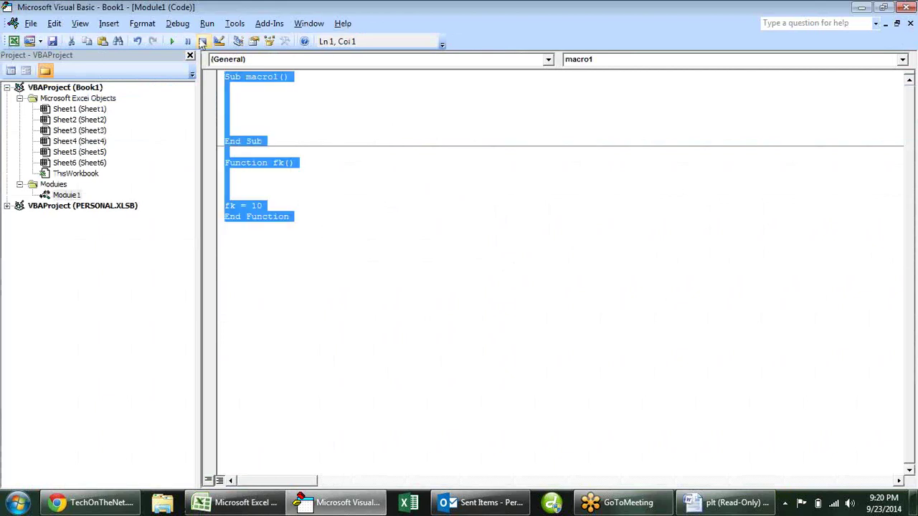
key("Delete")
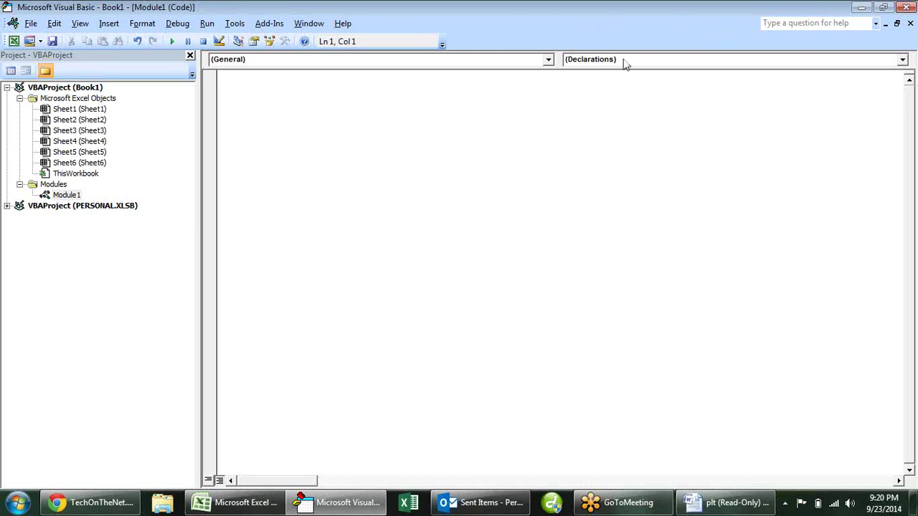
- Close the empty code window and remove Module1 from the project
left_click(910, 23)
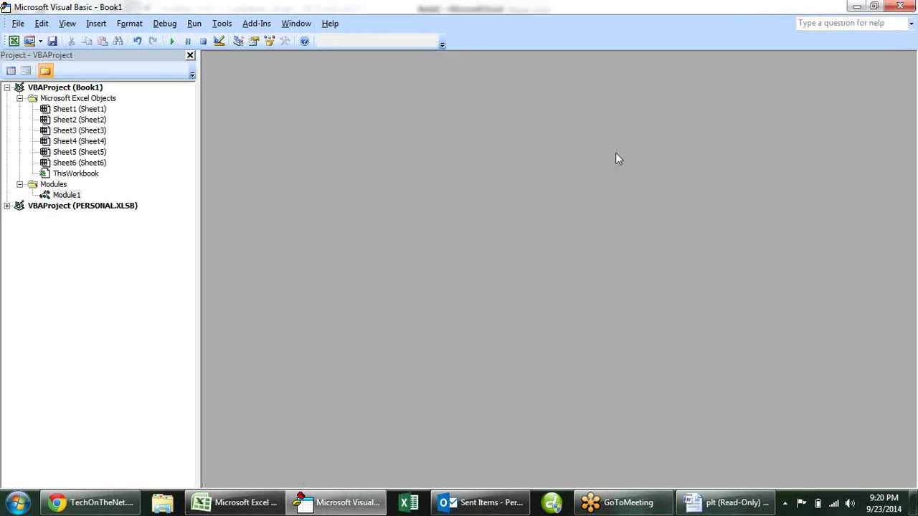
right_click(71, 199)
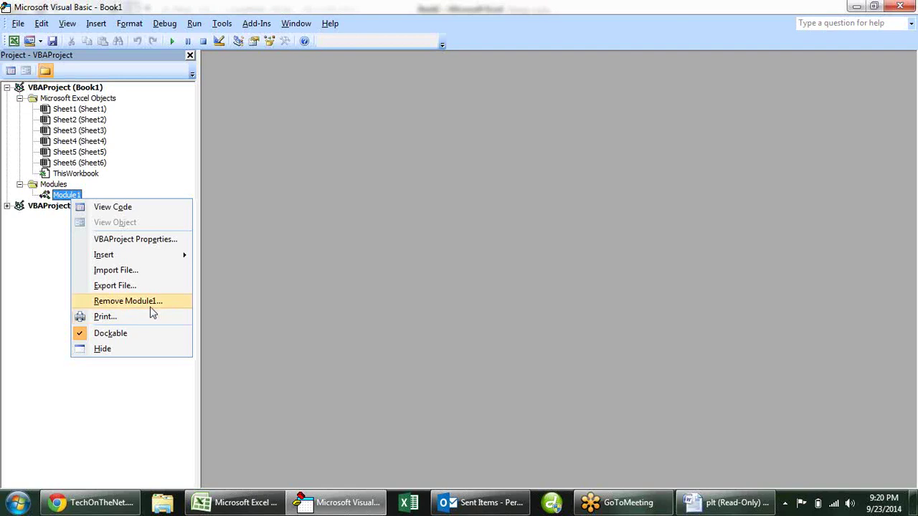
left_click(151, 307)
- Skip exporting Module1, reopen the VBA editor, and insert a new empty module
left_click(456, 302)
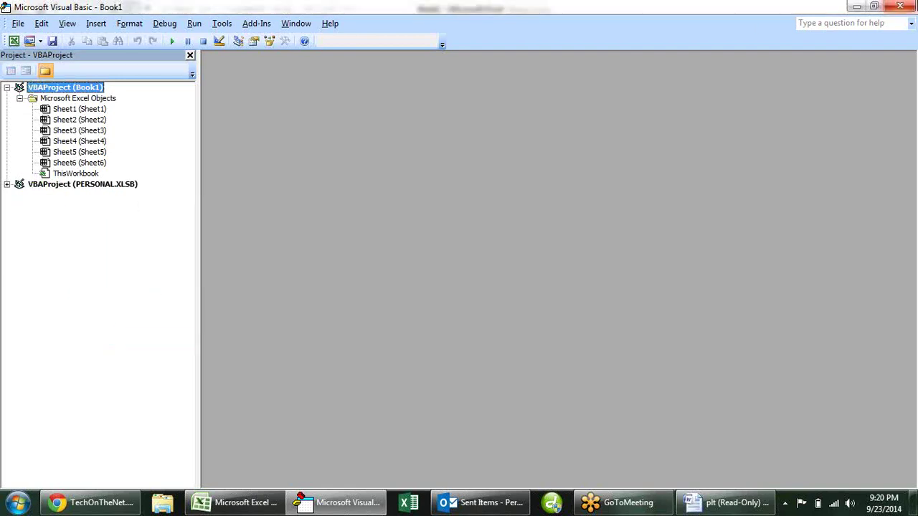
left_click(900, 6)
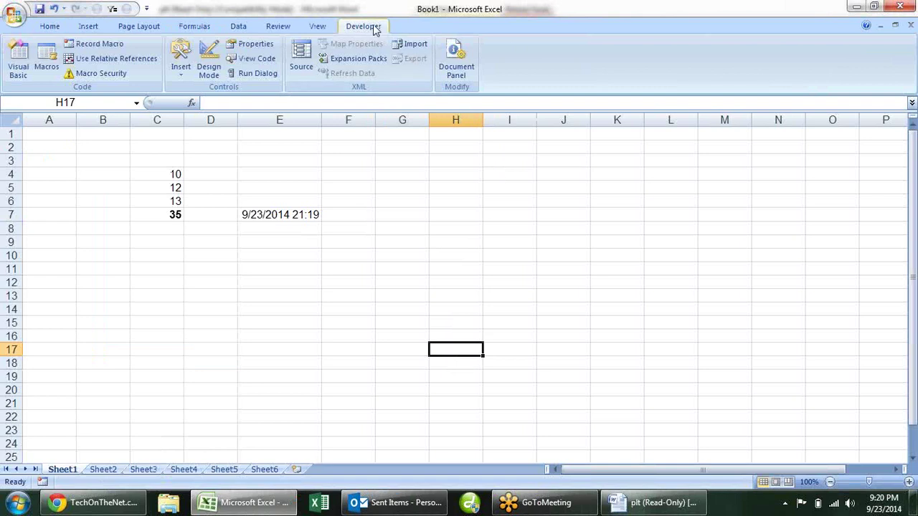
left_click(10, 65)
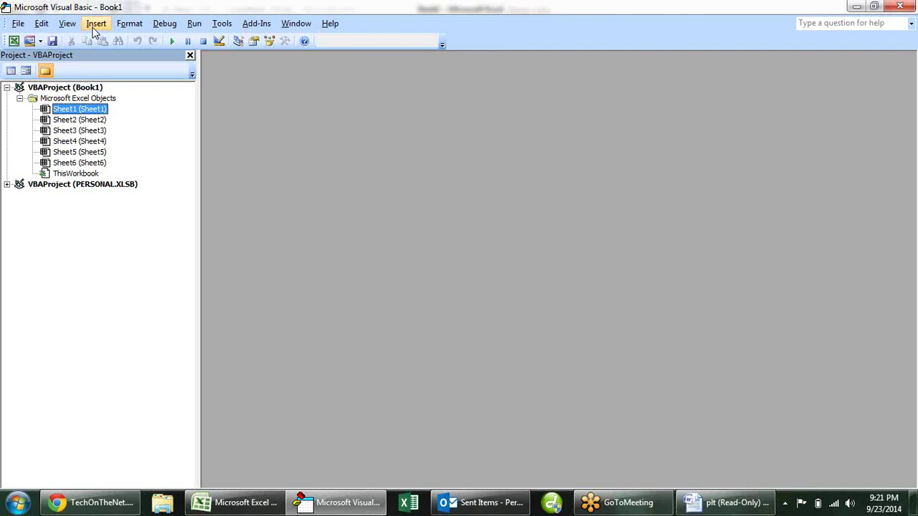
left_click(93, 32)
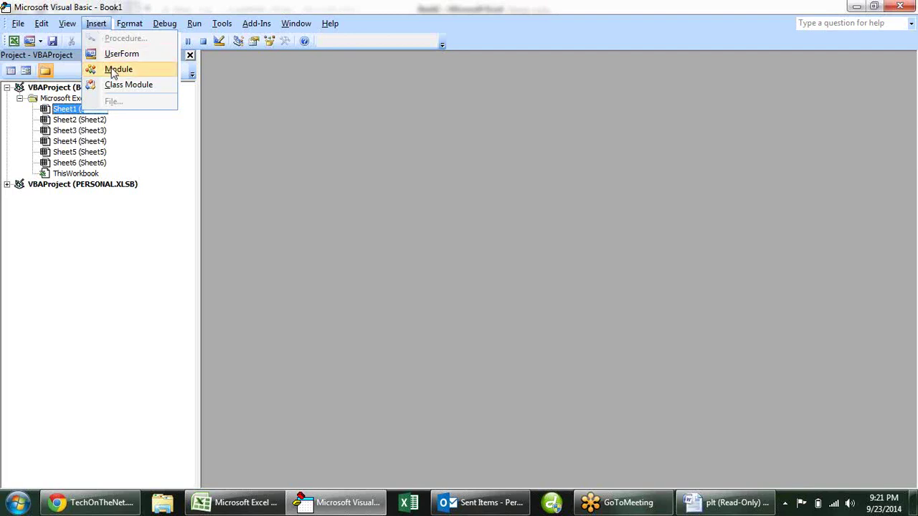
left_click(113, 71)
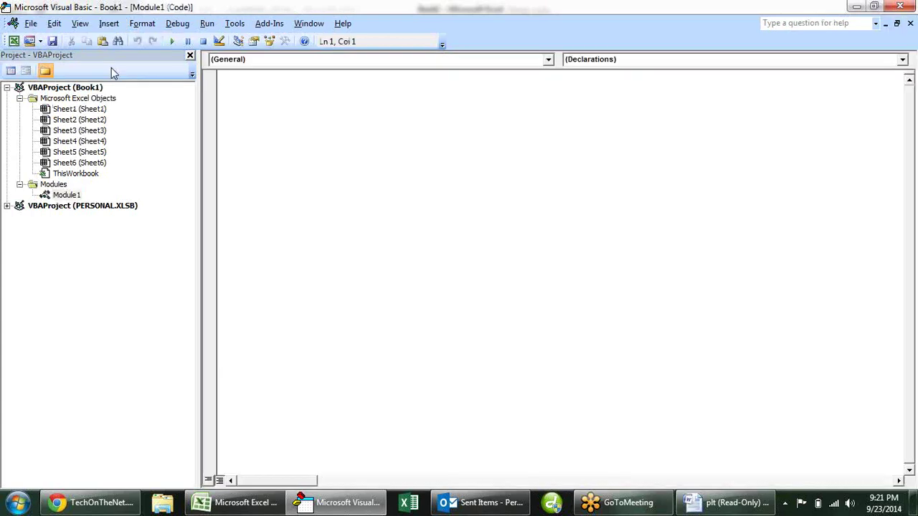
- Restore and re-maximize the empty Module1 code window, then switch to Excel and select H6
left_click(96, 110)
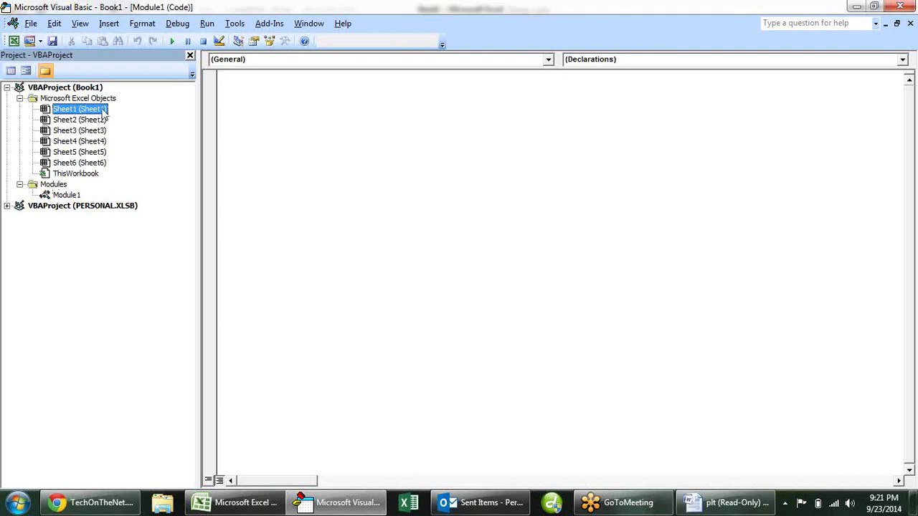
left_click(896, 23)
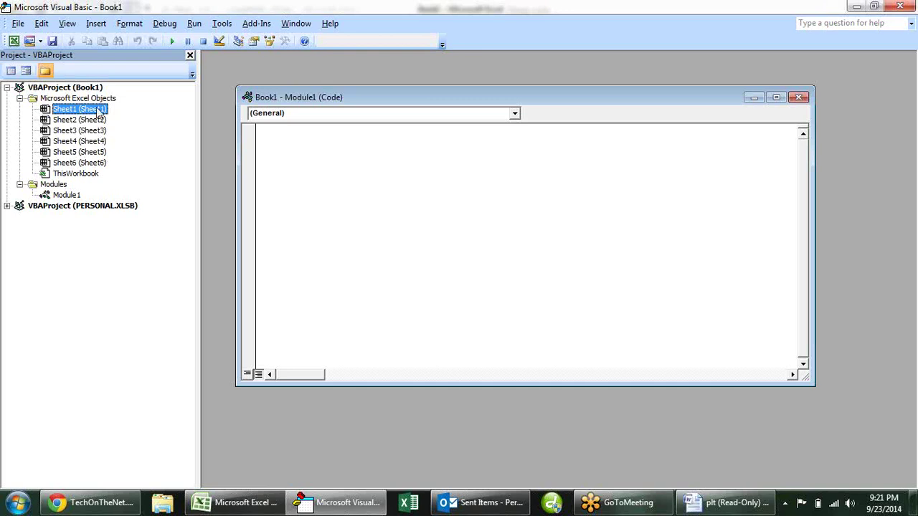
left_click(67, 195)
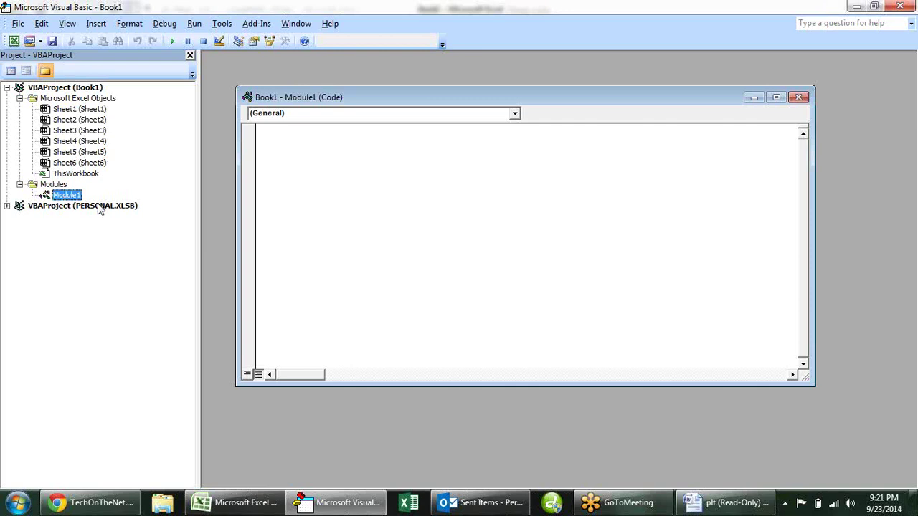
left_click(329, 194)
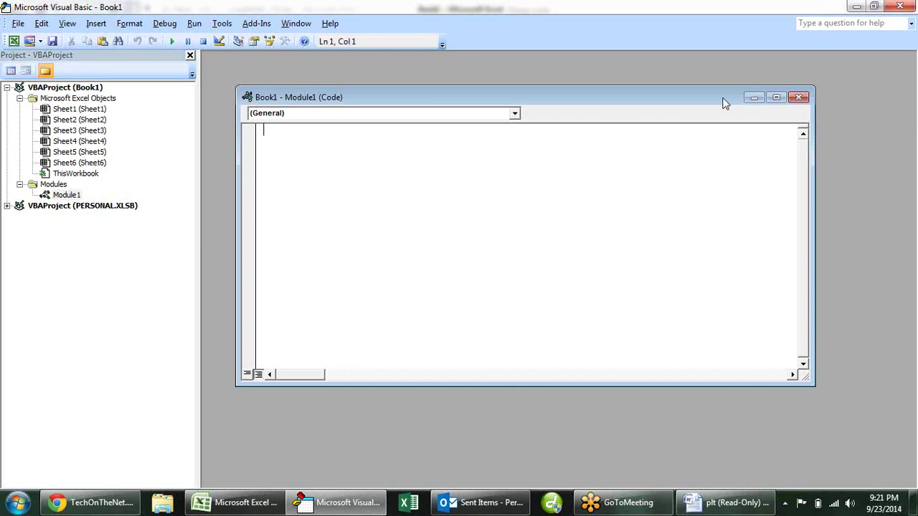
left_click(776, 98)
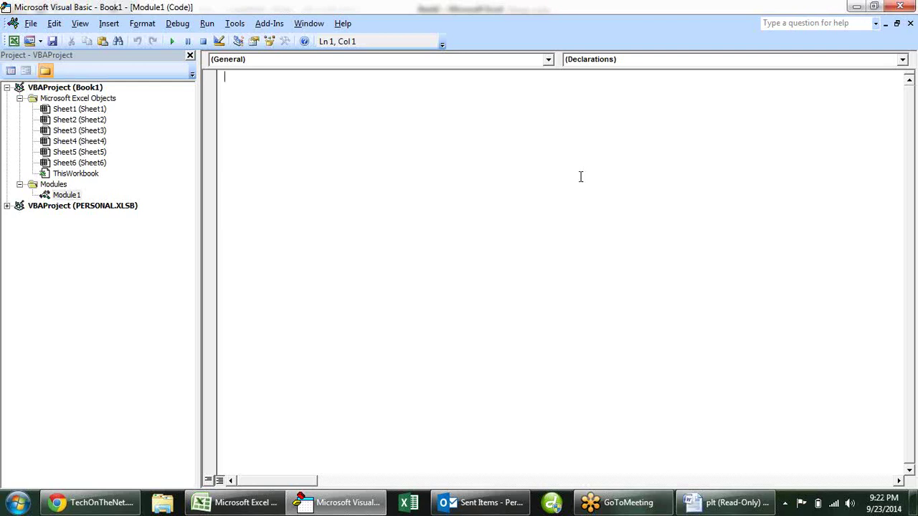
key("alt+F11")
left_click(439, 202)
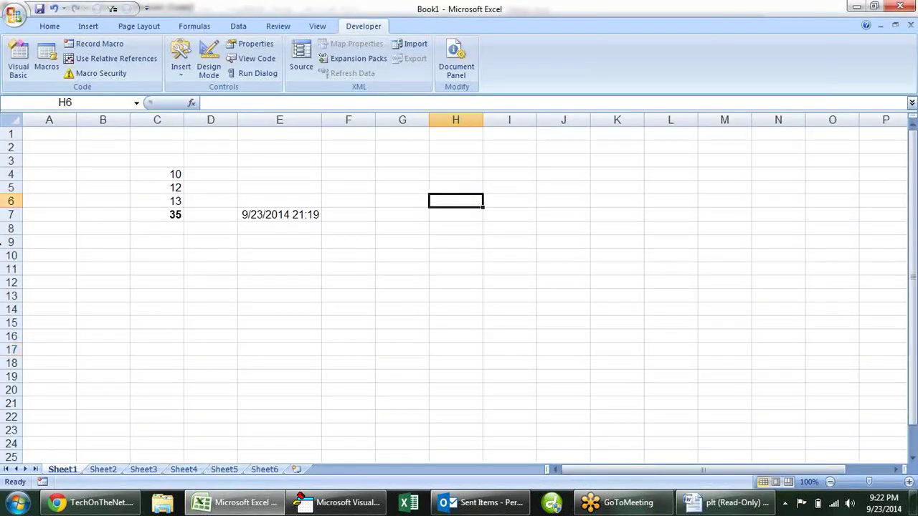
- Inspect the SUM formula in C7 and the =NOW() formula in E7 without changes
left_click(175, 214)
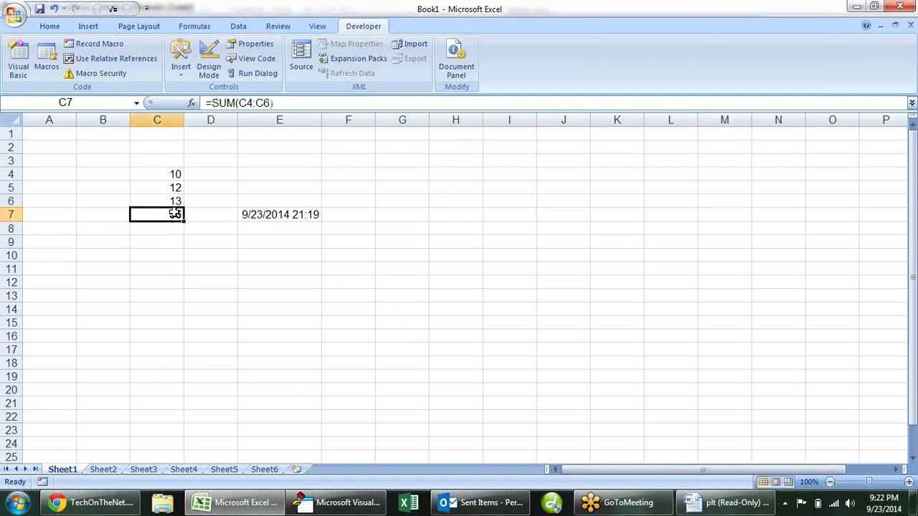
double_click(175, 215)
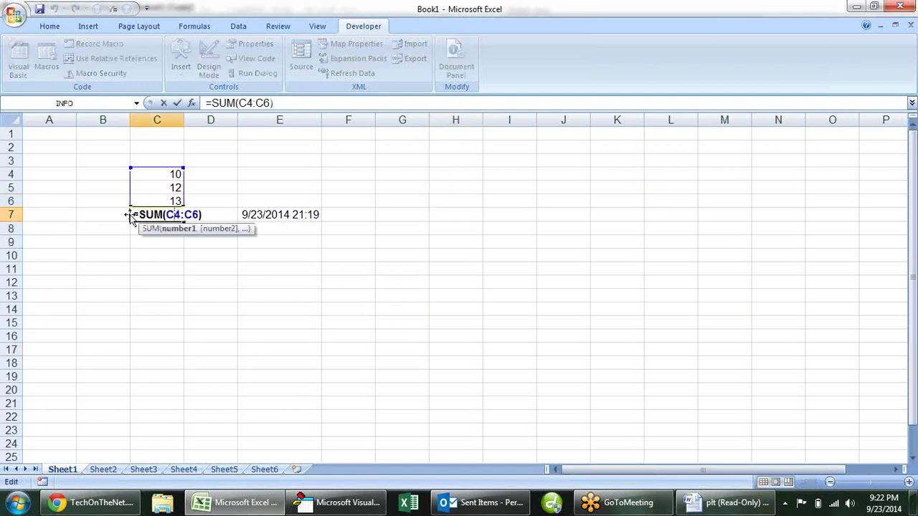
key("Escape")
double_click(269, 214)
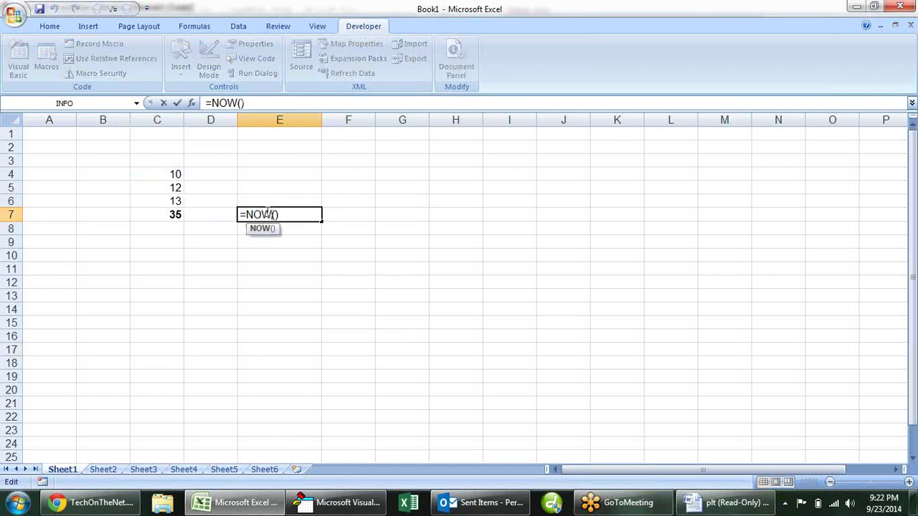
key("ctrl+Return")
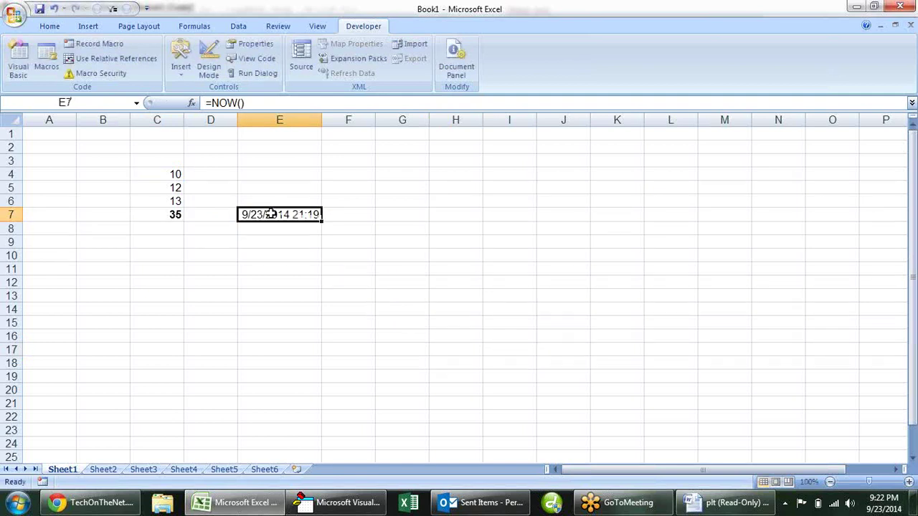
- Select F3:I10, H11 and G6, recheck E7's formula, and return to the VBA editor
left_click(371, 164)
left_click_drag(372, 164, 522, 261)
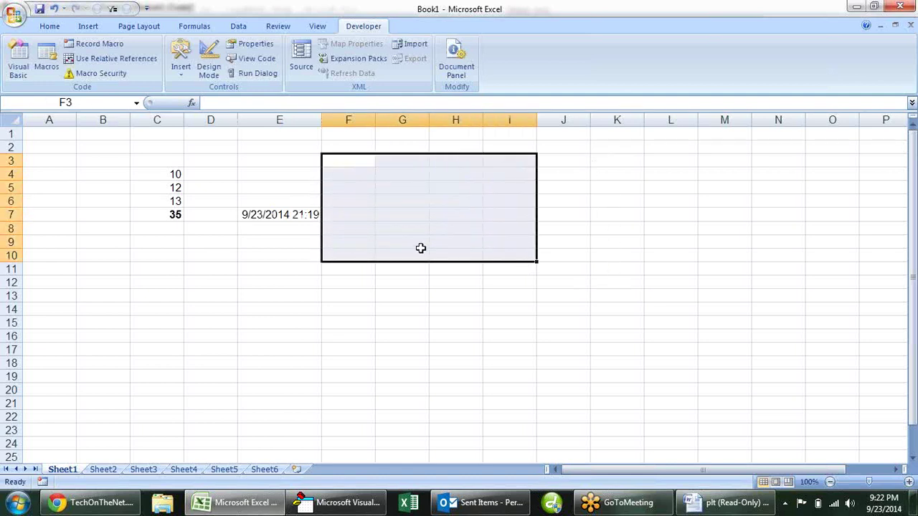
left_click(465, 268)
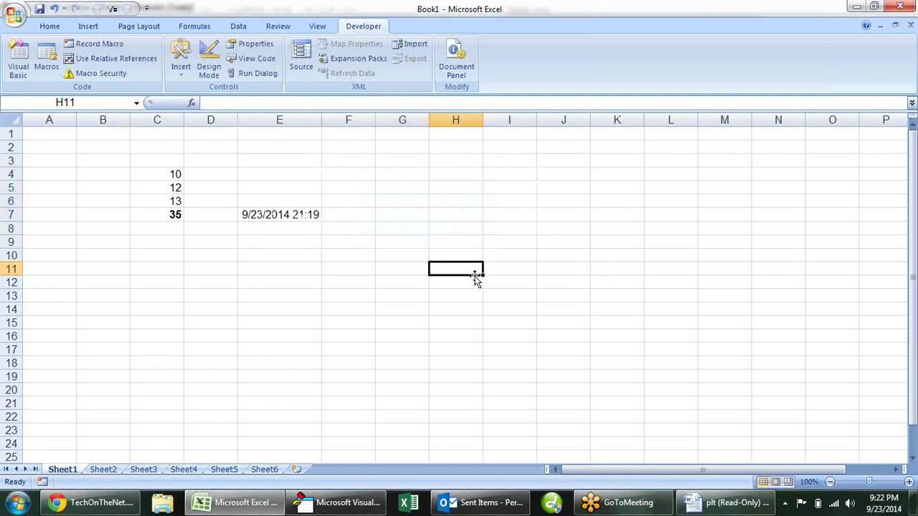
left_click(422, 200)
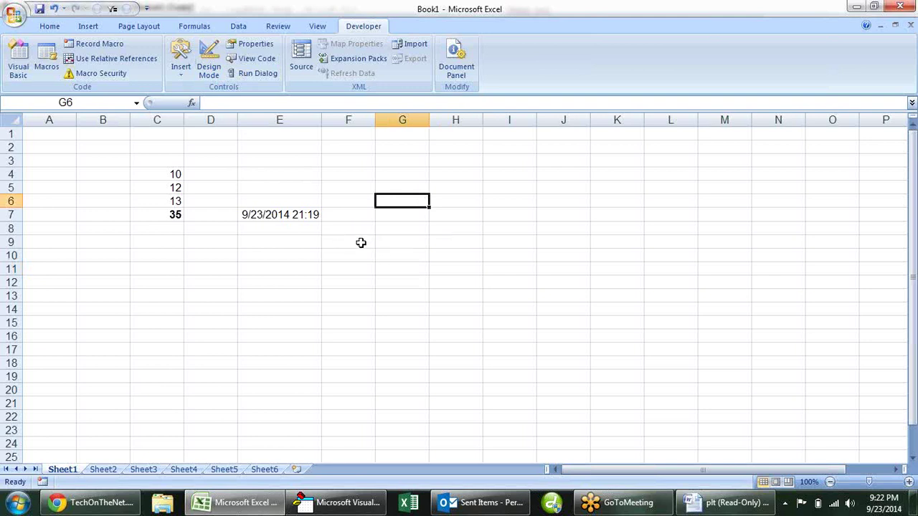
double_click(270, 214)
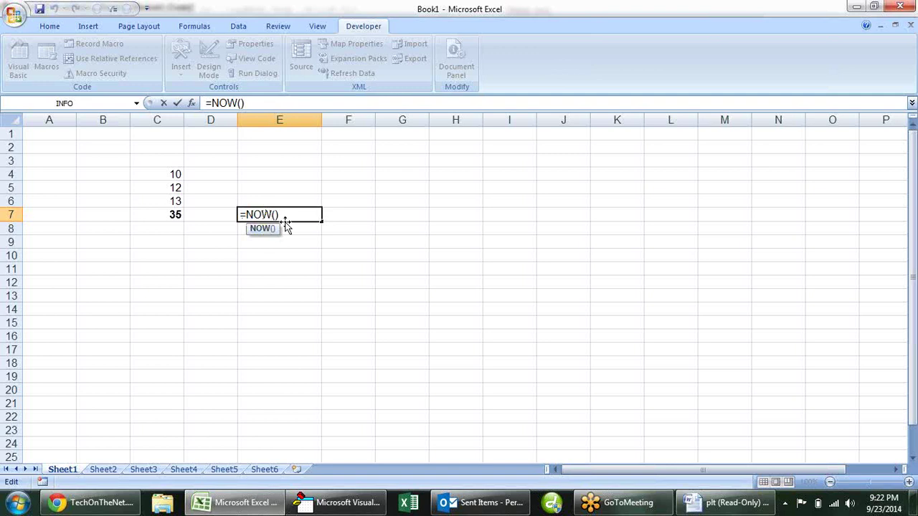
key("Escape")
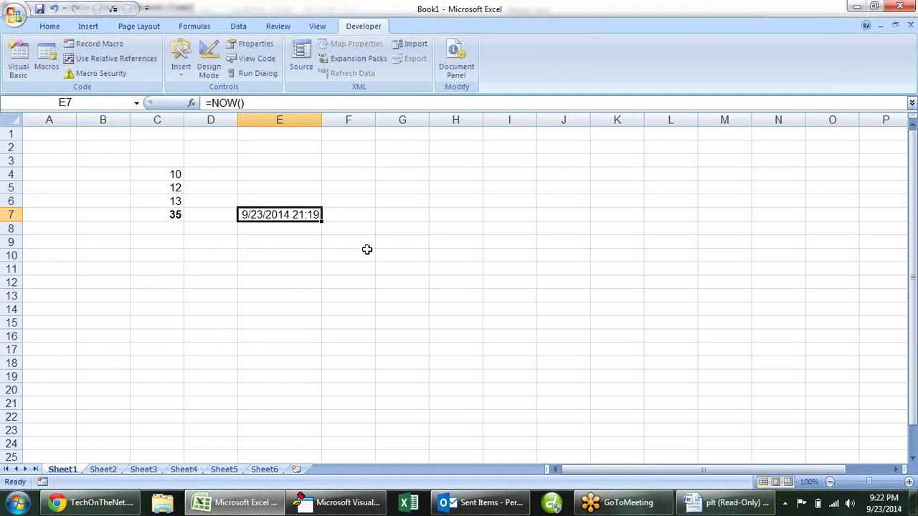
key("alt+F11")
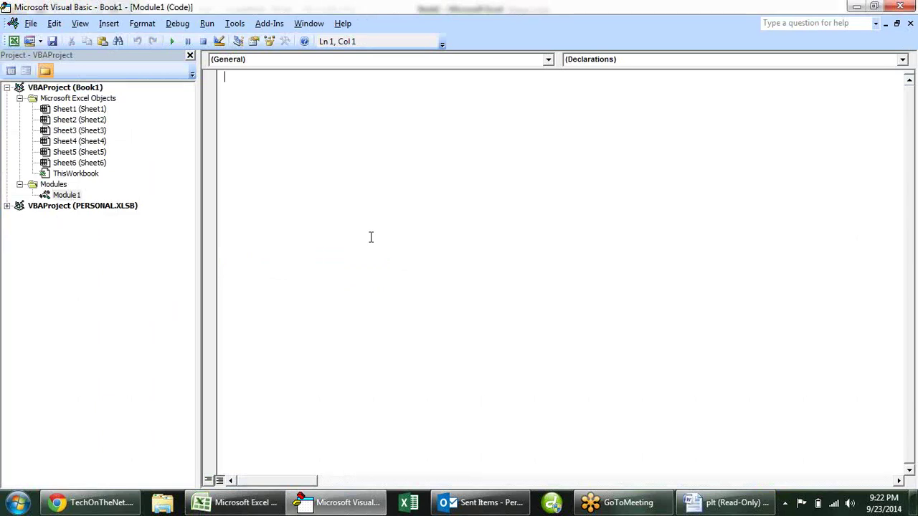
- Create a Sub mahesh() procedure in Module1
type("subb")
key("BackSpace")
key("BackSpace")
type("b")
type(" mahesh")
key("Return")
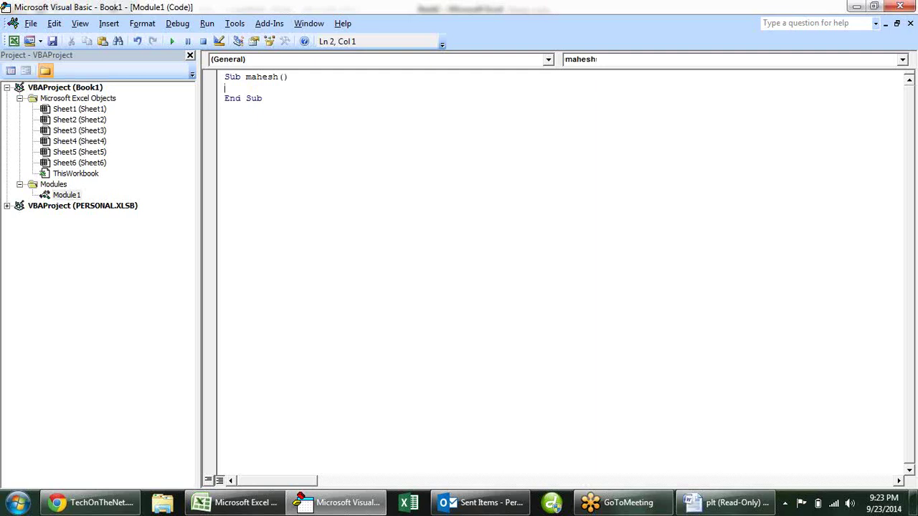
- Type junk test lines, delete them, and add blank lines below End Sub
type("sdf sdf df df")
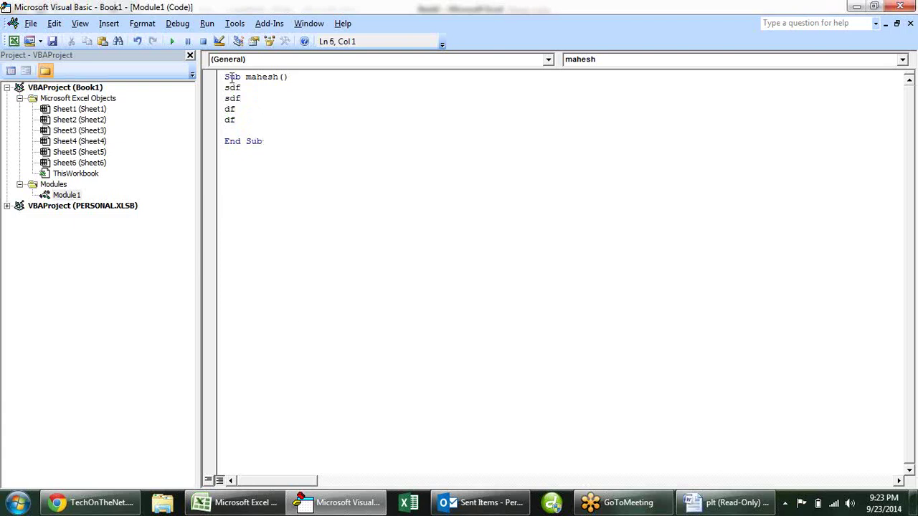
left_click_drag(235, 120, 215, 87)
key("Delete")
left_click(292, 131)
key("Return")
key("Return")
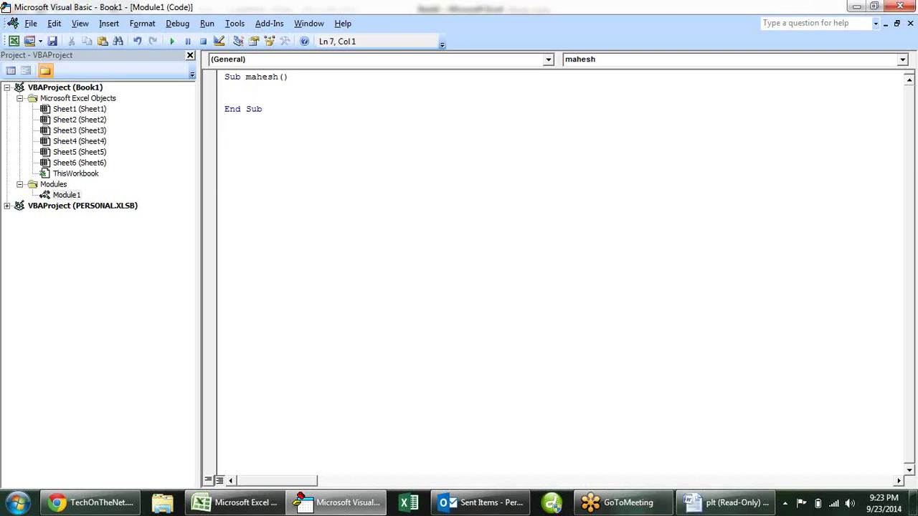
- Review the Sub mahesh declaration and End Sub line, ending inside the empty procedure body
left_click(235, 78)
left_click(257, 109)
left_click_drag(266, 109, 223, 110)
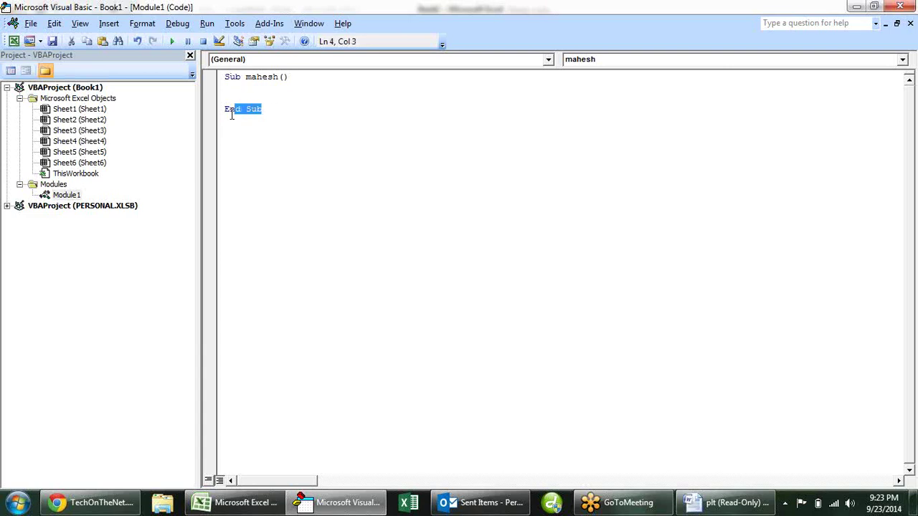
left_click(261, 76)
left_click(294, 77)
left_click_drag(294, 77, 279, 77)
left_click(283, 88)
left_click(282, 88)
left_click_drag(279, 76, 294, 78)
left_click(277, 90)
- Declare Function suresh() below End Sub with blank lines in its body
left_click(284, 145)
type("Fu")
type("ntion")
key("BackSpace")
key("BackSpace")
key("BackSpace")
key("BackSpace")
type("ction ")
type("suresh")
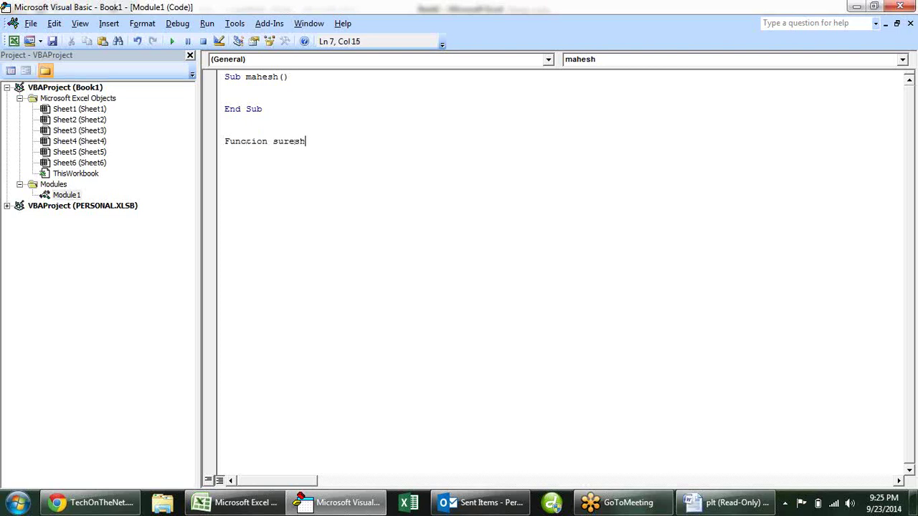
key("Return")
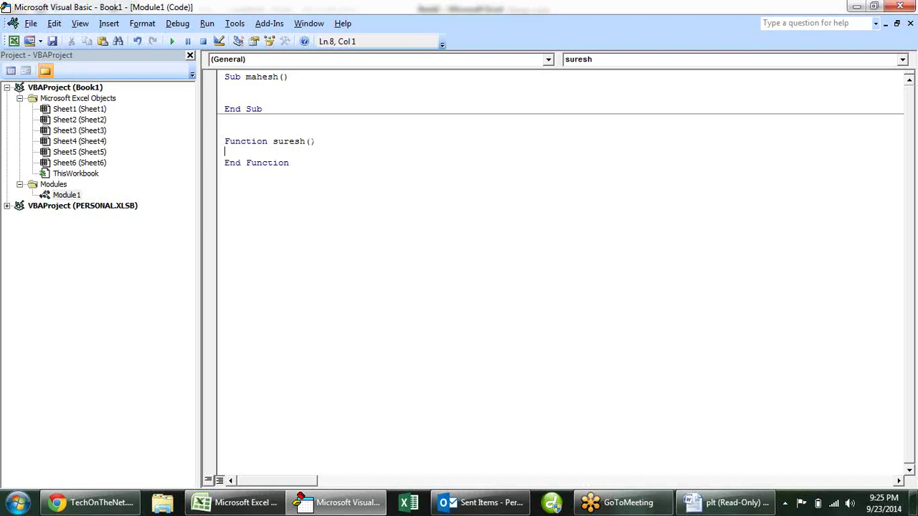
key("Return")
key("Return")
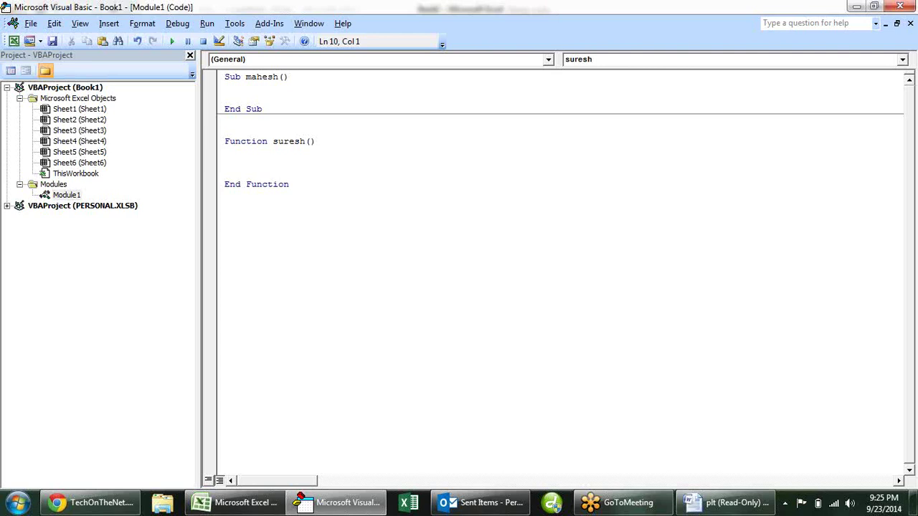
- Make the function return 120 with suresh = 120, then move into Sub mahesh
type("suresh")
type("=")
type(" 120")
left_click(290, 184)
left_click(262, 155)
left_click(296, 173)
left_click(282, 87)
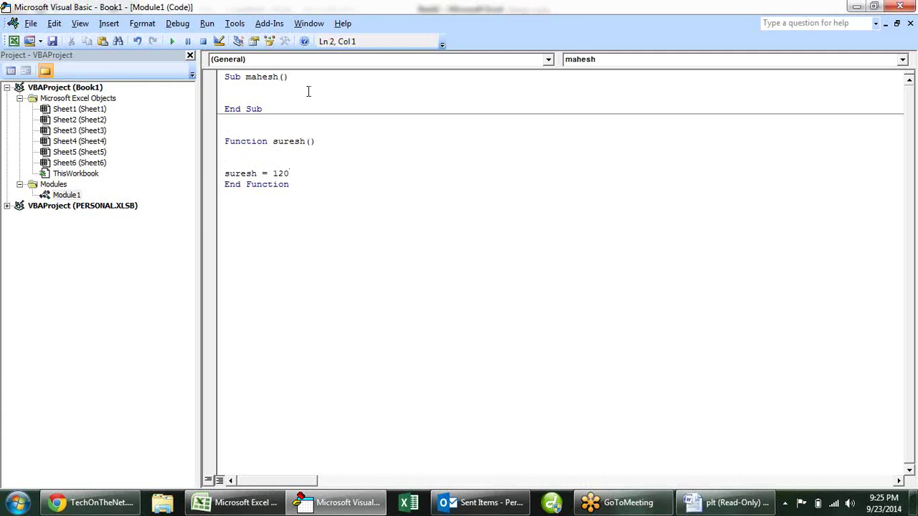
- Add the line MsgBox 'Hello From macro' inside Sub mahesh and let it format
type("msgbox")
type(" \"")
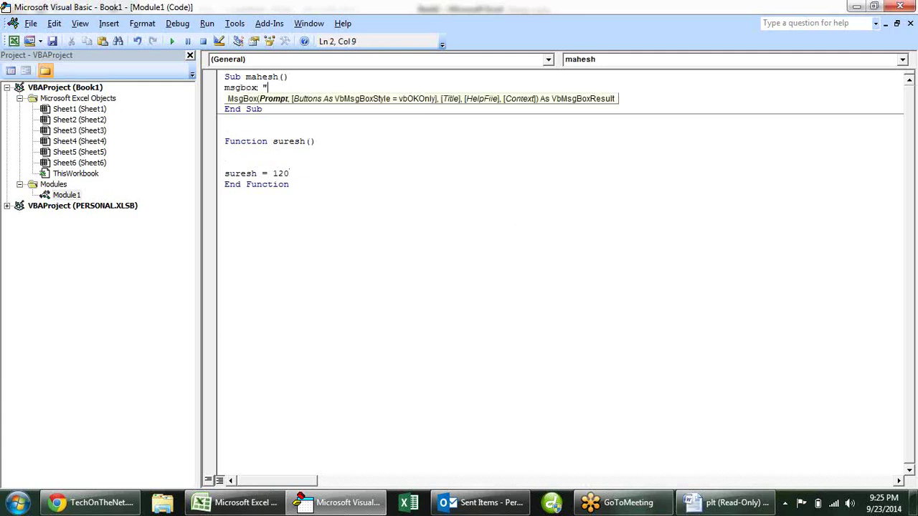
type("Hello From ")
type("macr")
type("o\"")
left_click(364, 172)
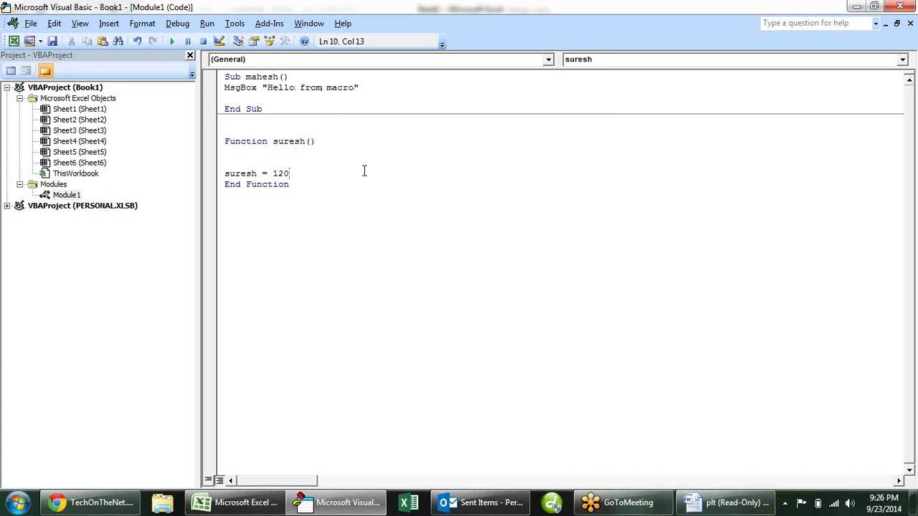
left_click(249, 96)
left_click(265, 88)
left_click(357, 87)
- Run the mahesh macro from Excel's Macros list and dismiss its 'Hello from macro' message
key("alt+F11")
left_click(384, 199)
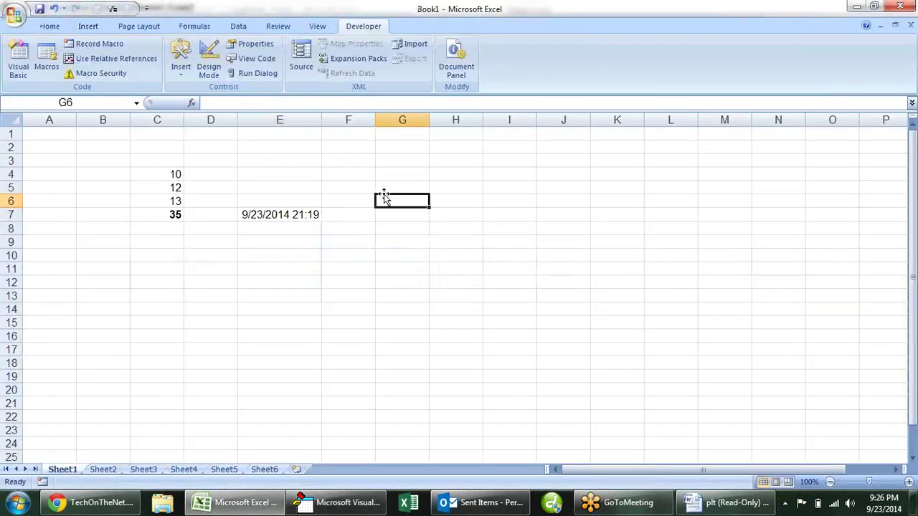
left_click(46, 63)
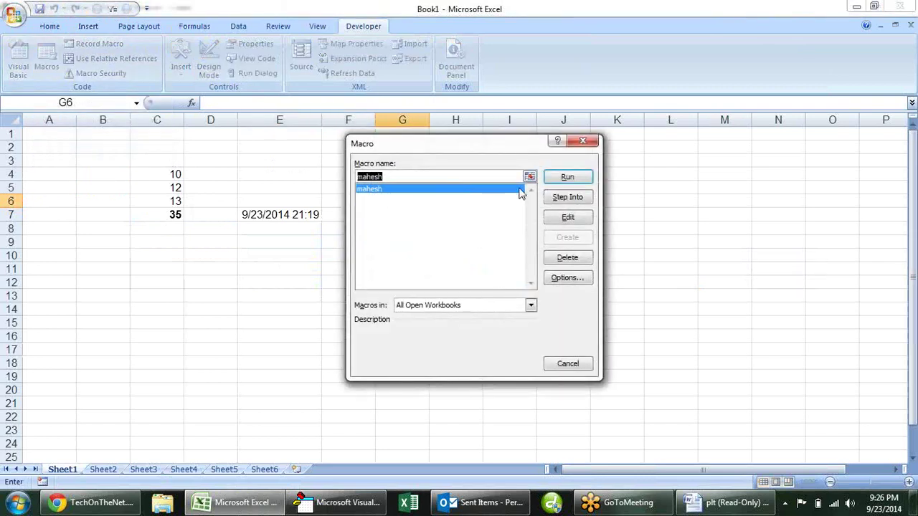
left_click(567, 176)
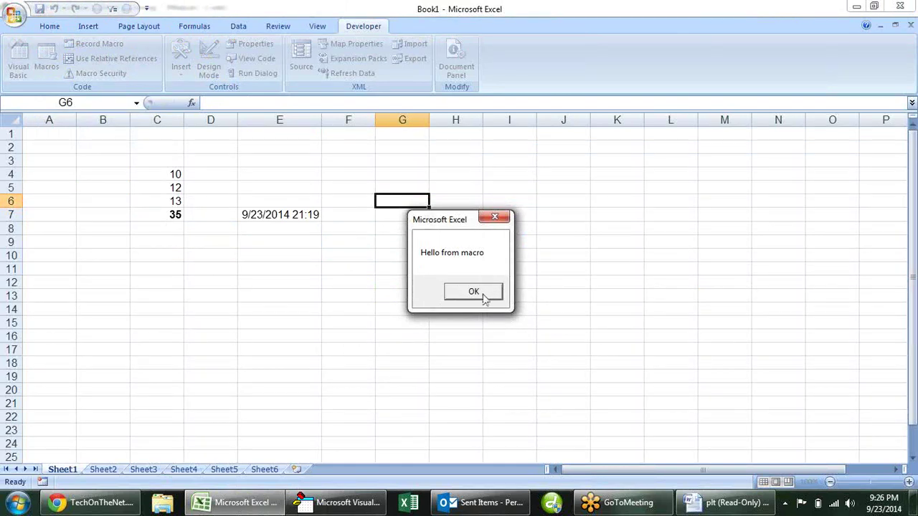
left_click(485, 293)
- Enter the formula =suresh() in cell G6 so it displays 120
type("=")
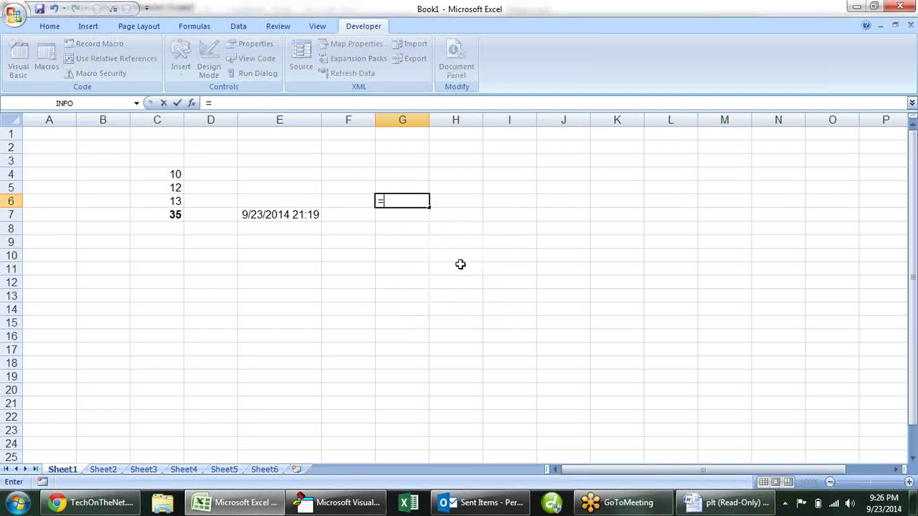
type("suresh(")
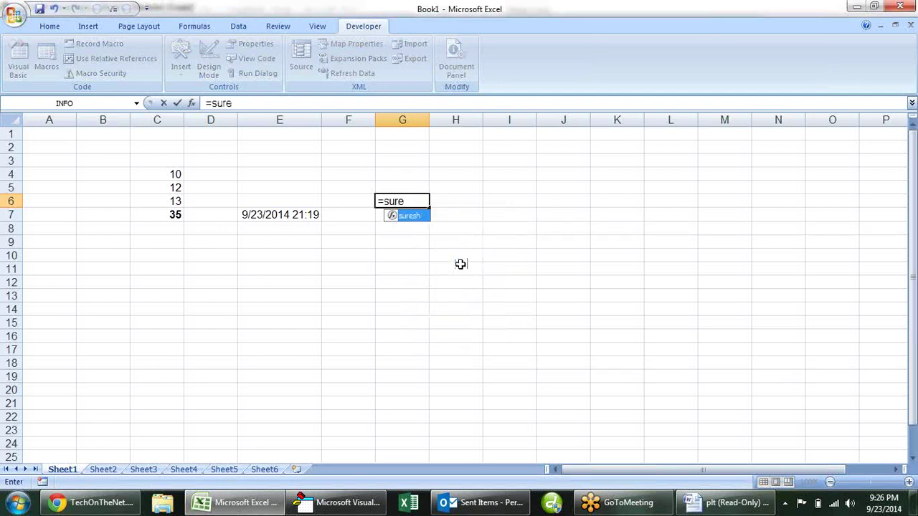
key("Tab")
type(")")
key("ctrl+Return")
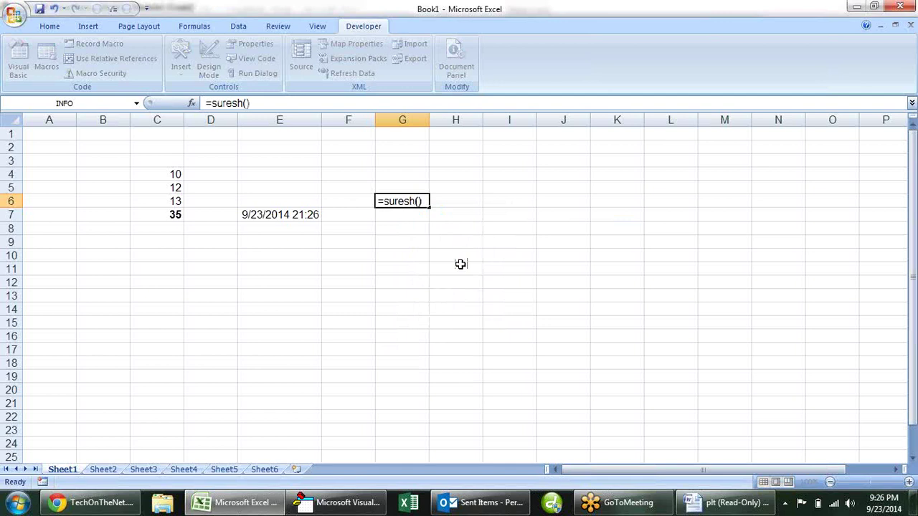
key("ctrl+Return")
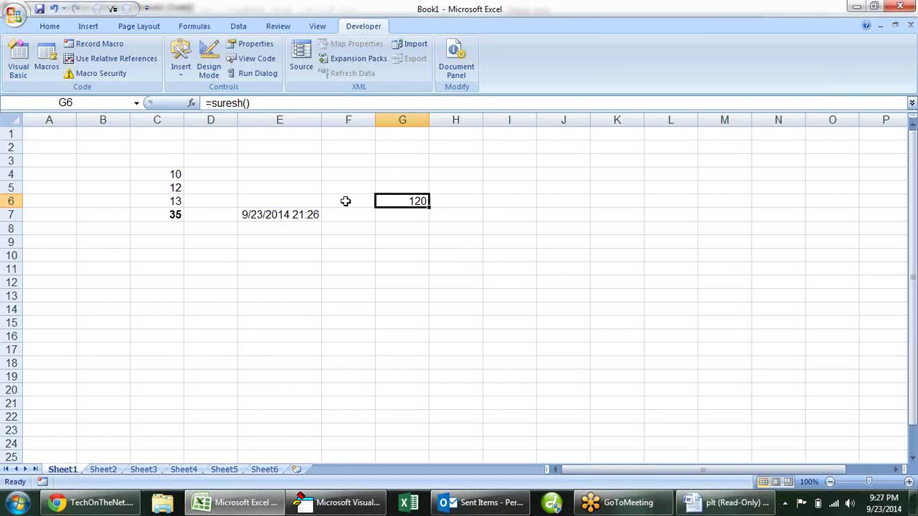
- Inspect the SUM formula in C7, NOW in E7 and =suresh() in G6, then return to the editor
double_click(163, 214)
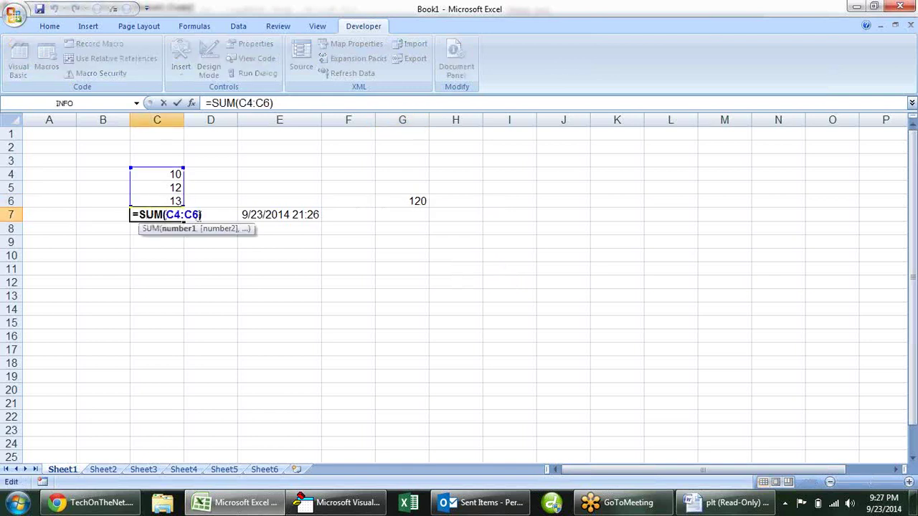
key("Escape")
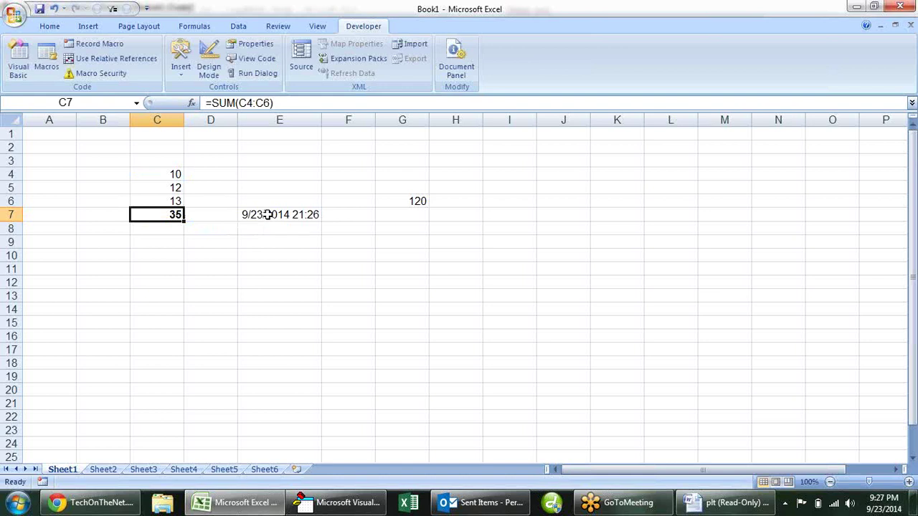
double_click(267, 214)
key("Escape")
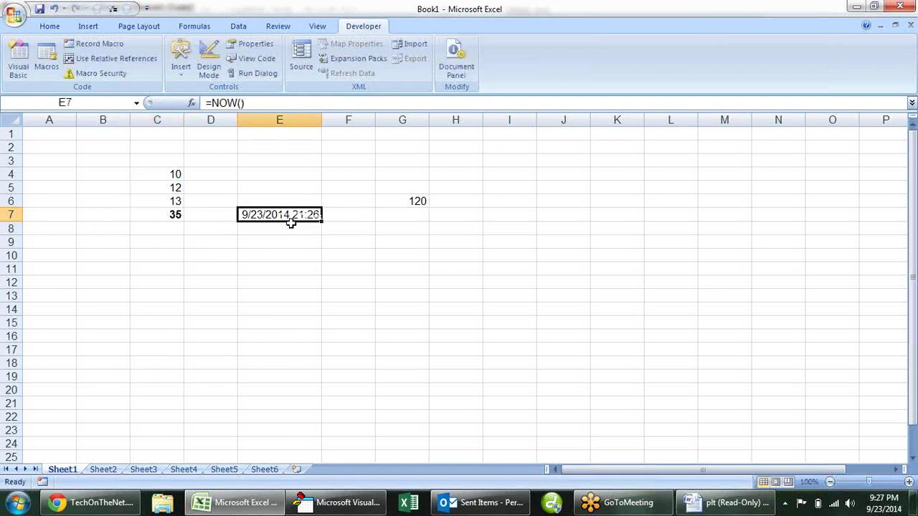
left_click(291, 224)
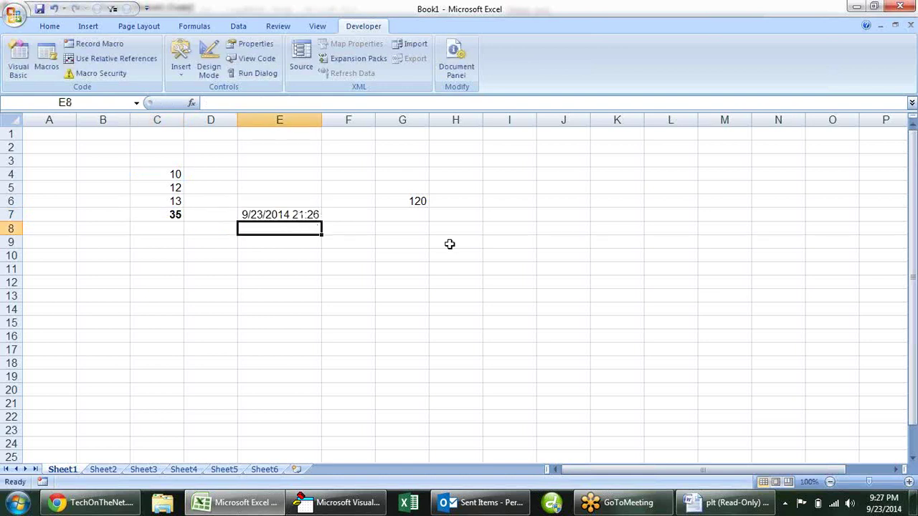
double_click(415, 202)
key("Escape")
key("alt+F11")
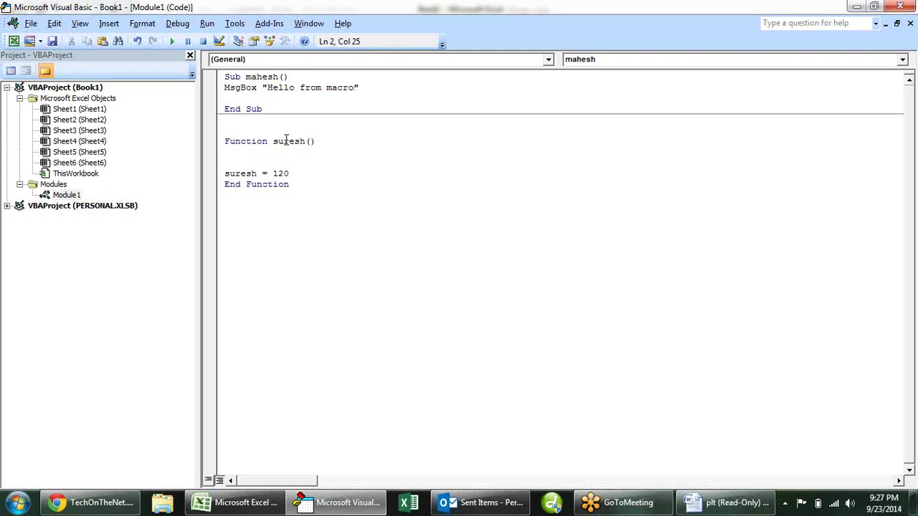
- Highlight the suresh function's name, its suresh = 120 line and whole block for review
left_click(297, 183)
mouse_move(273, 141)
left_mouse_down()
mouse_move(309, 151)
mouse_move(307, 142)
left_mouse_up()
left_click(304, 162)
left_click_drag(256, 173, 224, 174)
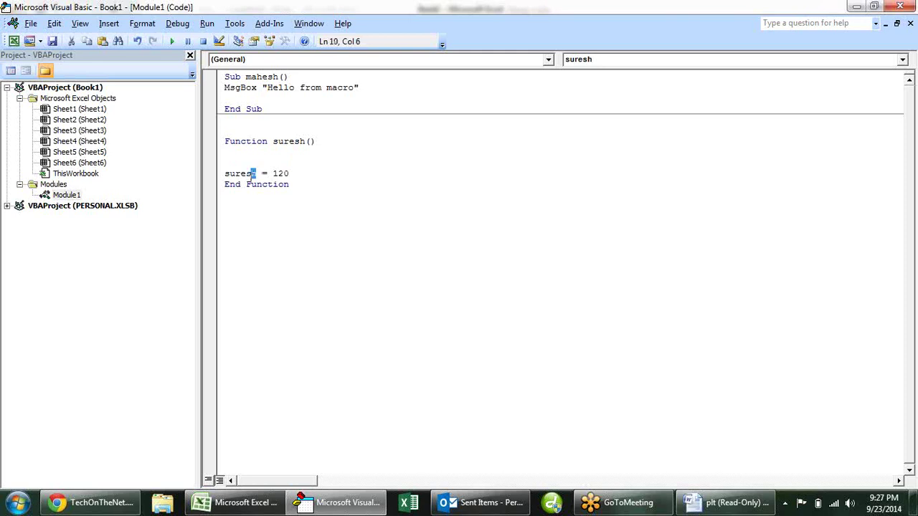
left_click(267, 174)
left_click(289, 174)
left_click(298, 211)
left_click_drag(297, 186, 223, 142)
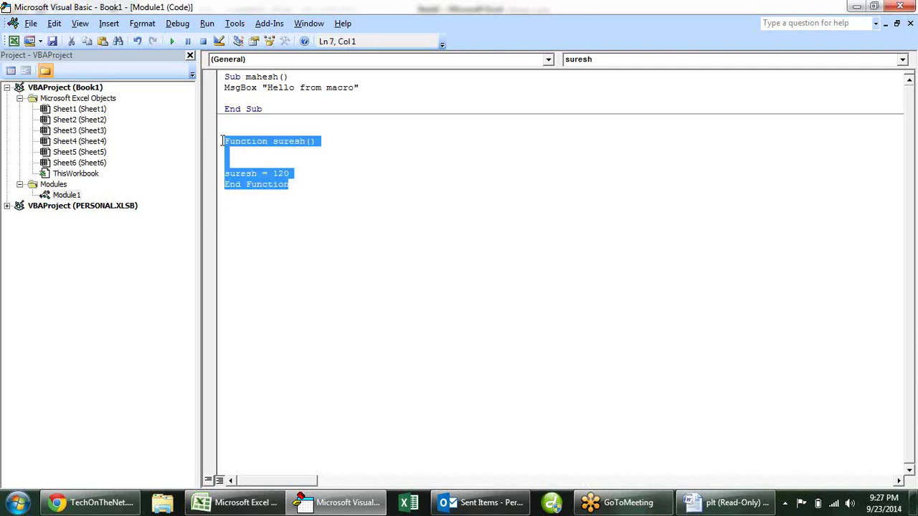
left_click(418, 182)
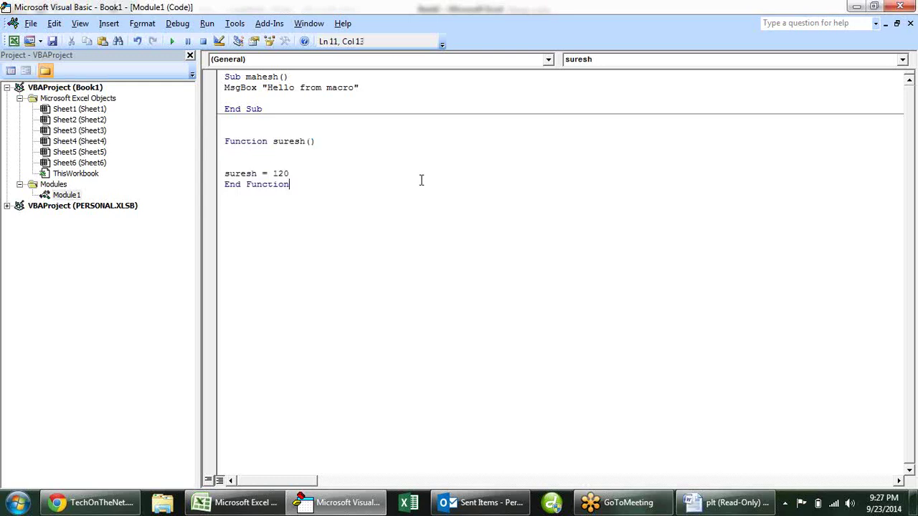
- Delete the MsgBox "Hello from macro" line from Sub mahesh
left_click(374, 86)
left_click_drag(360, 88, 192, 92)
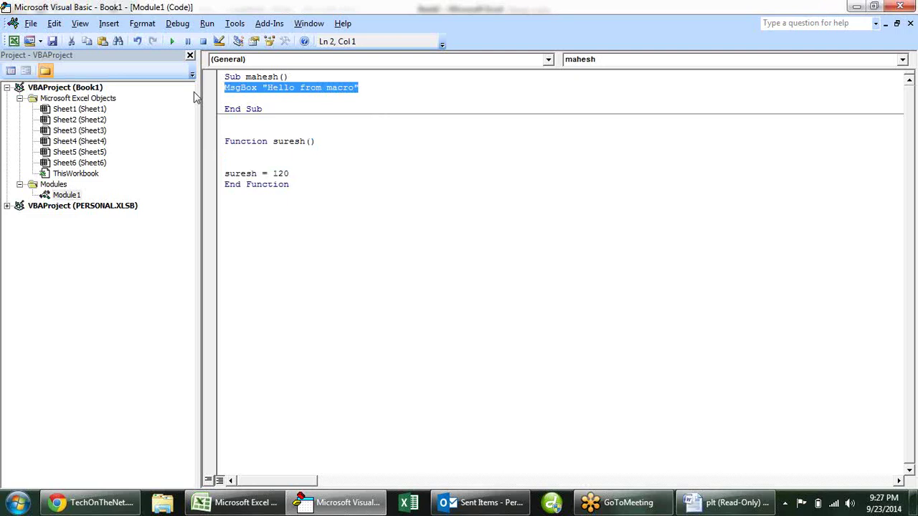
left_click(387, 88)
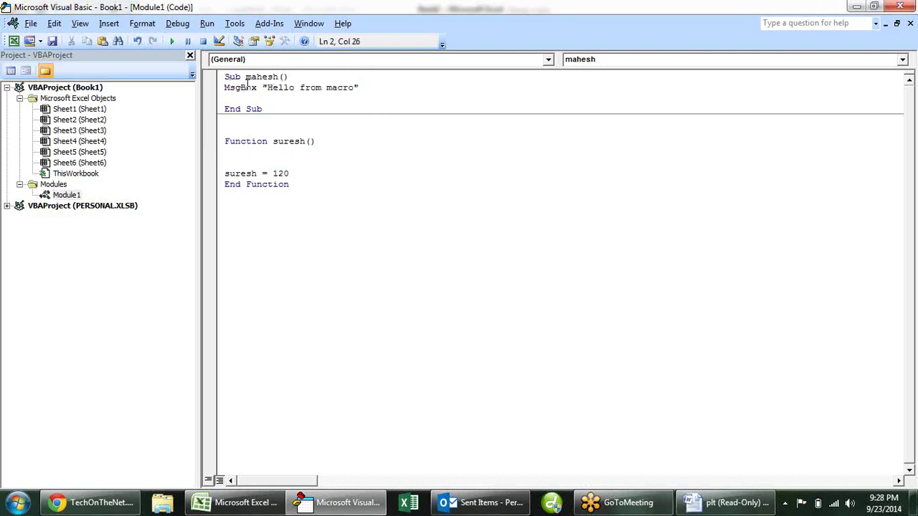
left_click_drag(360, 87, 219, 88)
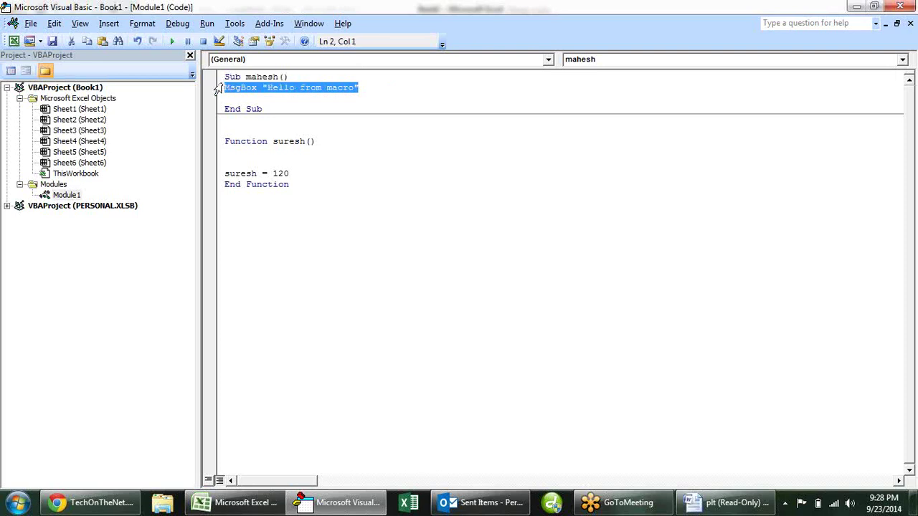
key("Delete")
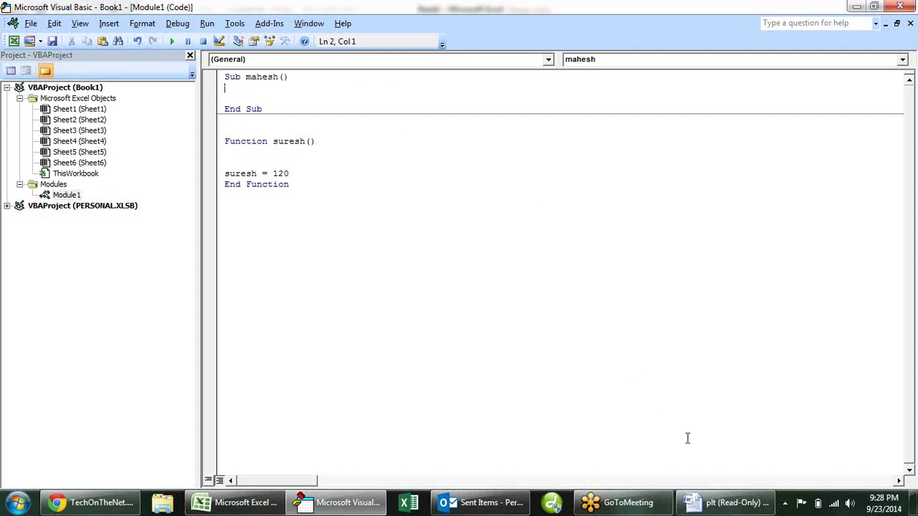
- Scroll the Word lesson to the 'Sequence of Steps to Add Two Numbers' flowchart, then return to VBA
left_click(727, 501)
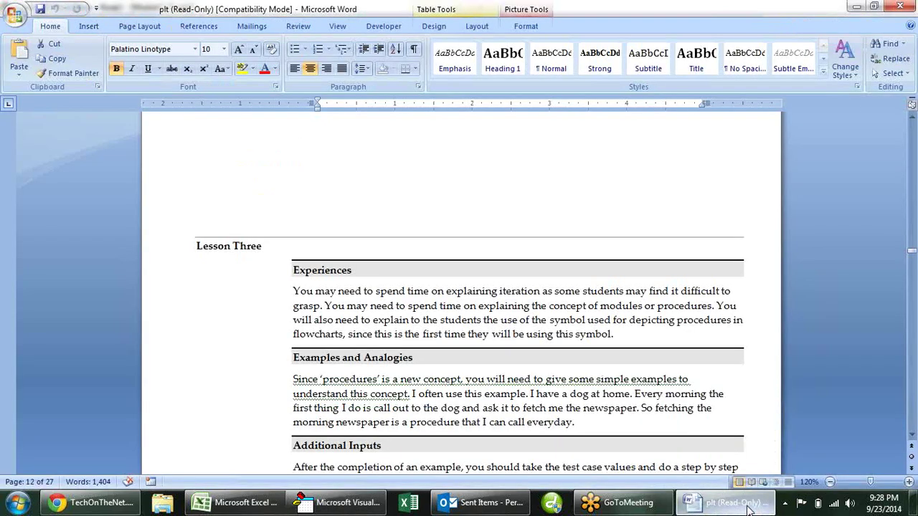
scroll(536, 216, "down", 10)
scroll(538, 218, "down", 10)
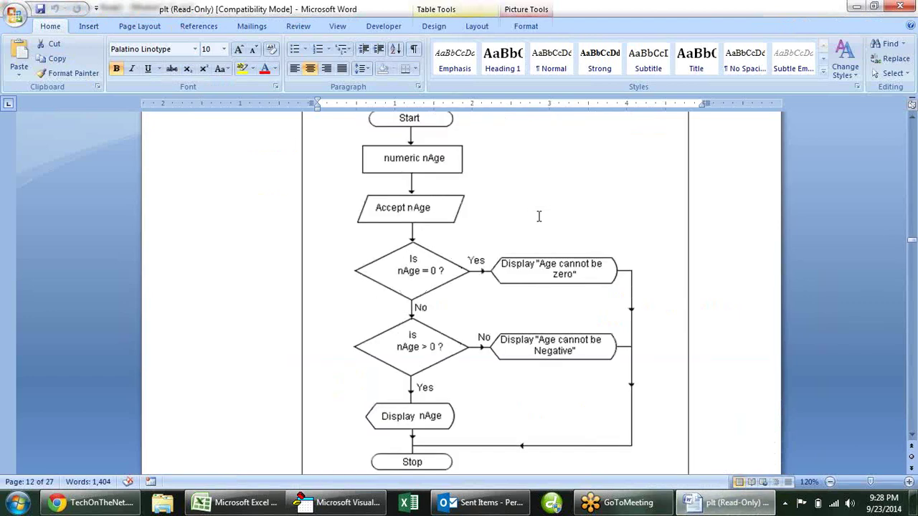
scroll(542, 221, "down", 10)
scroll(543, 221, "up", 5)
scroll(543, 219, "up", 5)
scroll(542, 218, "up", 5)
scroll(540, 215, "up", 5)
scroll(540, 215, "up", 5)
scroll(537, 213, "up", 5)
scroll(535, 211, "up", 5)
scroll(533, 208, "up", 5)
scroll(531, 207, "up", 5)
scroll(532, 207, "up", 5)
scroll(531, 208, "up", 5)
scroll(531, 208, "up", 5)
scroll(530, 206, "up", 5)
scroll(529, 207, "up", 5)
scroll(531, 230, "down", 5)
scroll(524, 242, "down", 5)
scroll(518, 246, "down", 5)
scroll(518, 244, "down", 3)
scroll(517, 243, "down", 5)
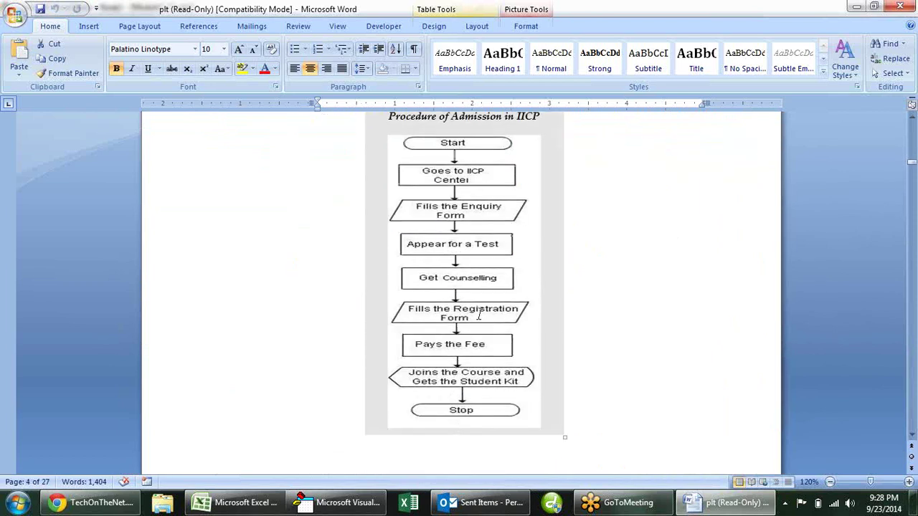
scroll(502, 287, "down", 5)
scroll(489, 304, "down", 4)
scroll(489, 302, "down", 5)
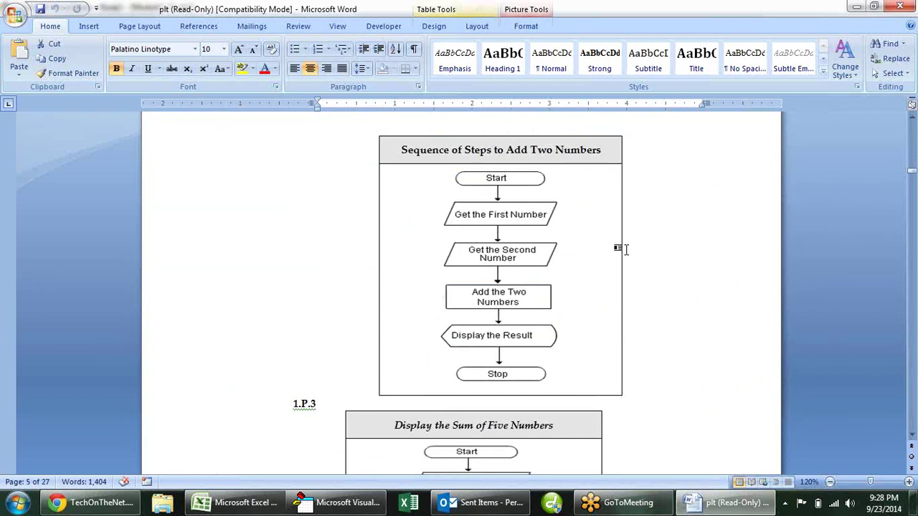
key("alt+Tab")
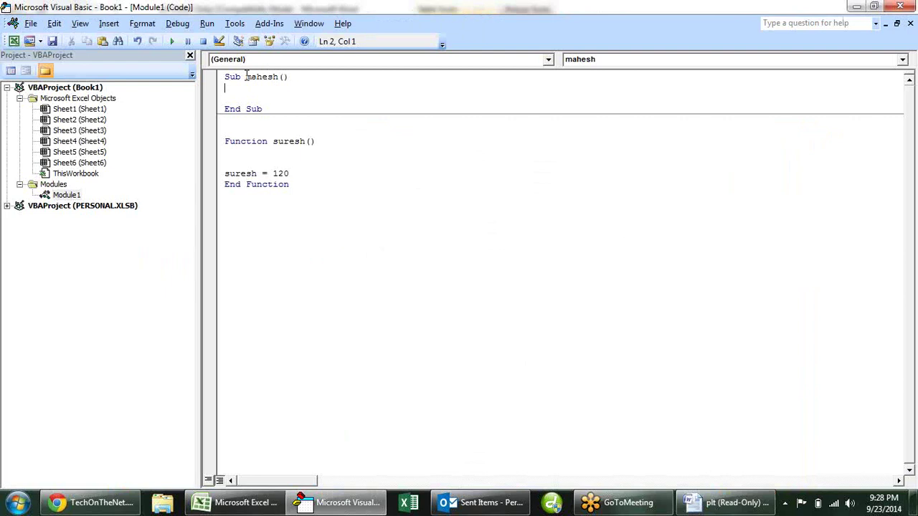
- Highlight the Sub keyword, mahesh's empty parentheses and End Sub to explain the procedure structure
left_click_drag(224, 76, 241, 80)
left_click(258, 79)
left_click_drag(279, 77, 289, 78)
left_click_drag(266, 109, 222, 111)
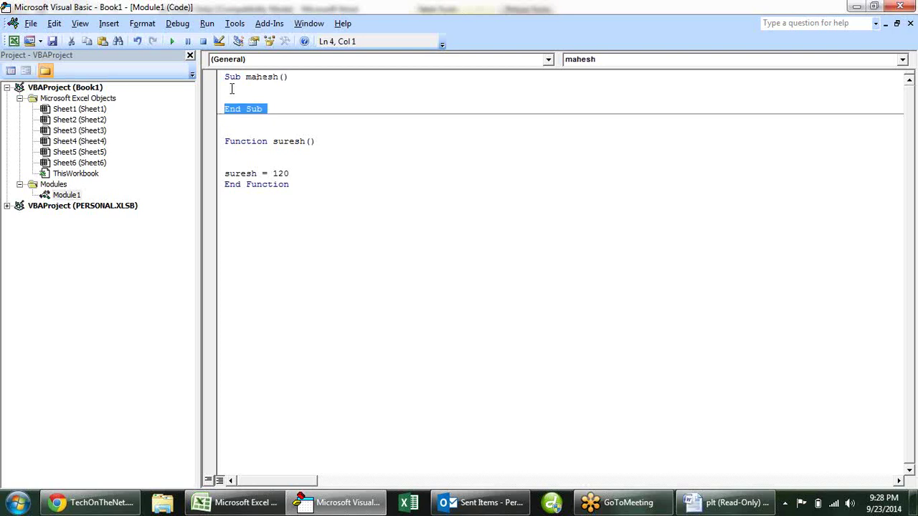
left_click_drag(224, 77, 237, 79)
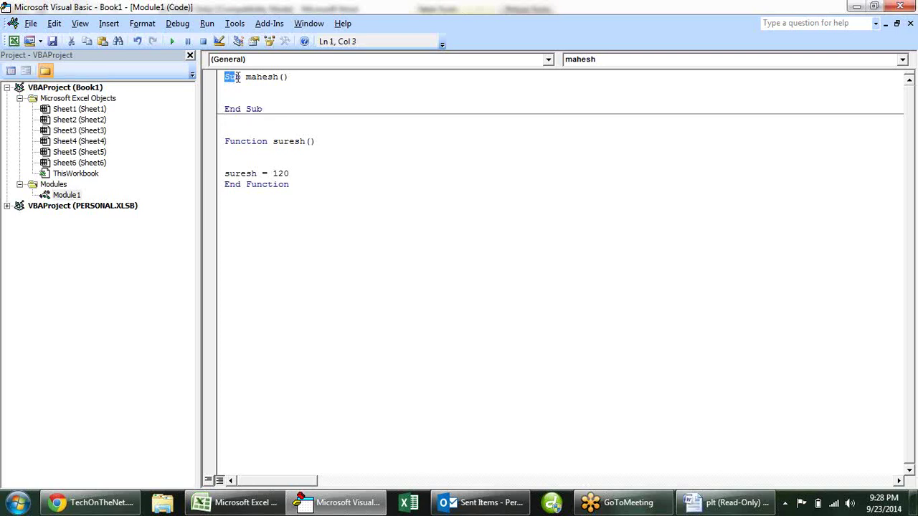
left_click(289, 90)
key("alt+Tab")
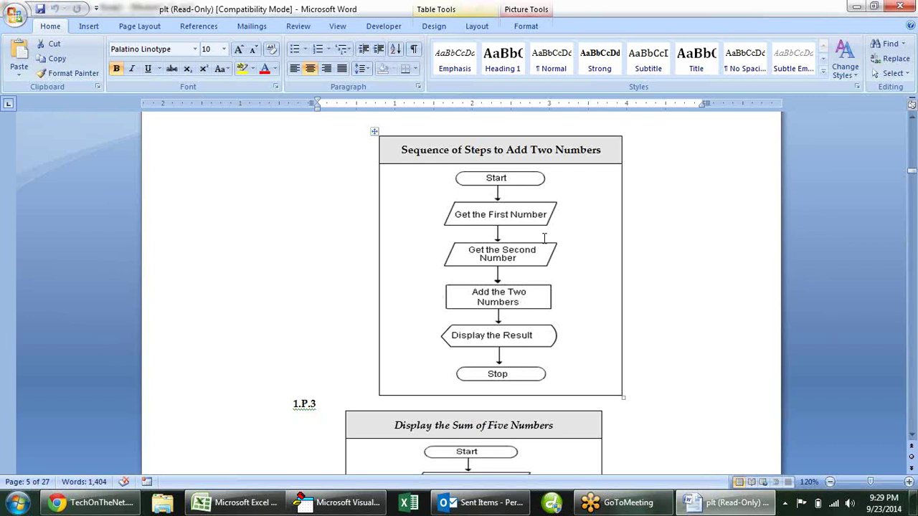
- Review the add-two-numbers flowchart in Word and return to the VBA editor
key("alt+Tab")
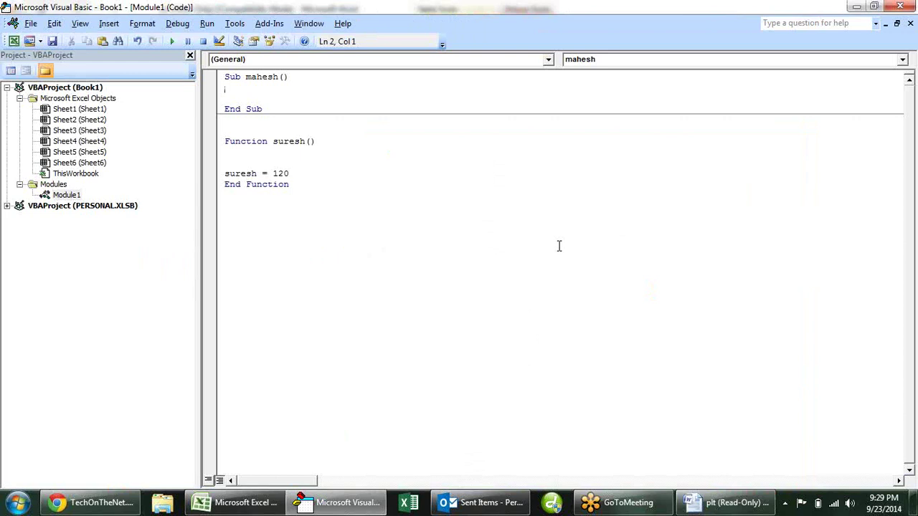
- Declare Dim fnum, snum As Integer in mahesh and begin an fnum line below it
type("dim")
type(" fnum")
type(",")
type("snum")
type(" as")
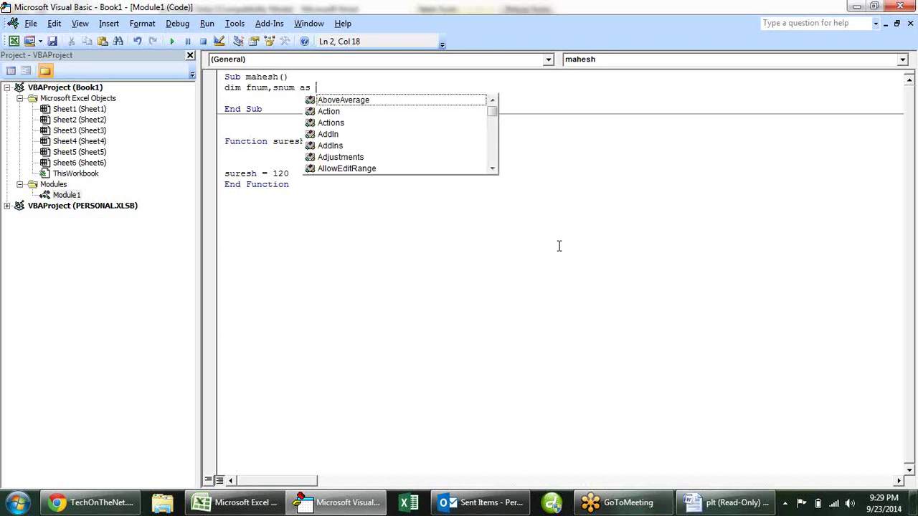
type(" in")
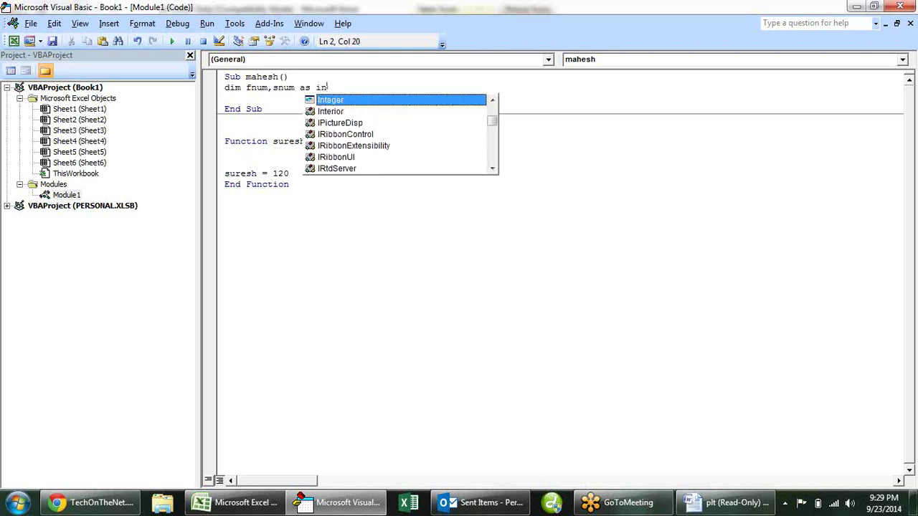
key("Tab")
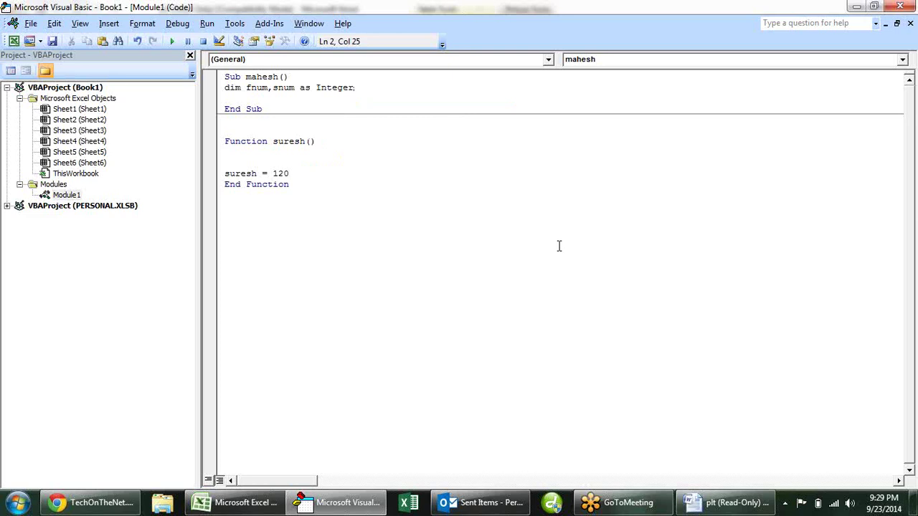
key("Return")
key("Return")
key("Return")
key("Return")
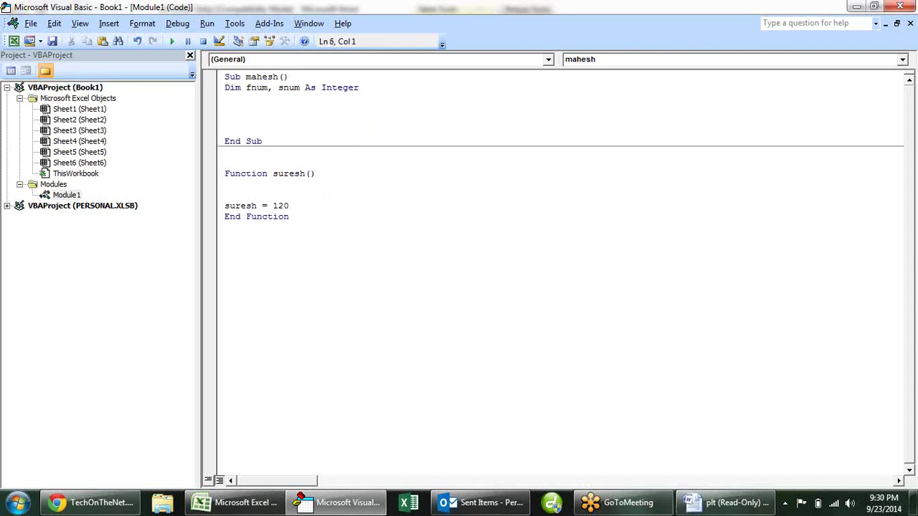
left_click(225, 109)
type("fnum")
key("alt+Tab")
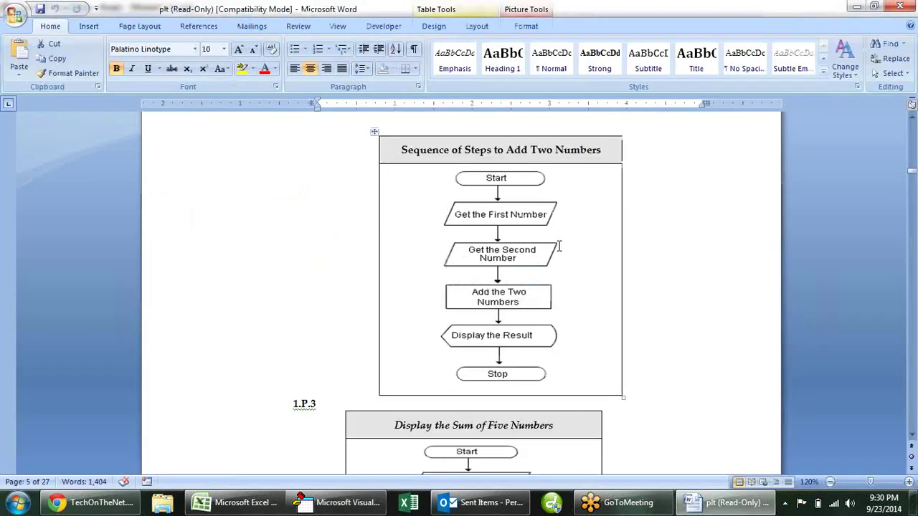
- Write fnum = InputBox("Enter First Number") and paste a copy of it on the next line
key("alt+Tab")
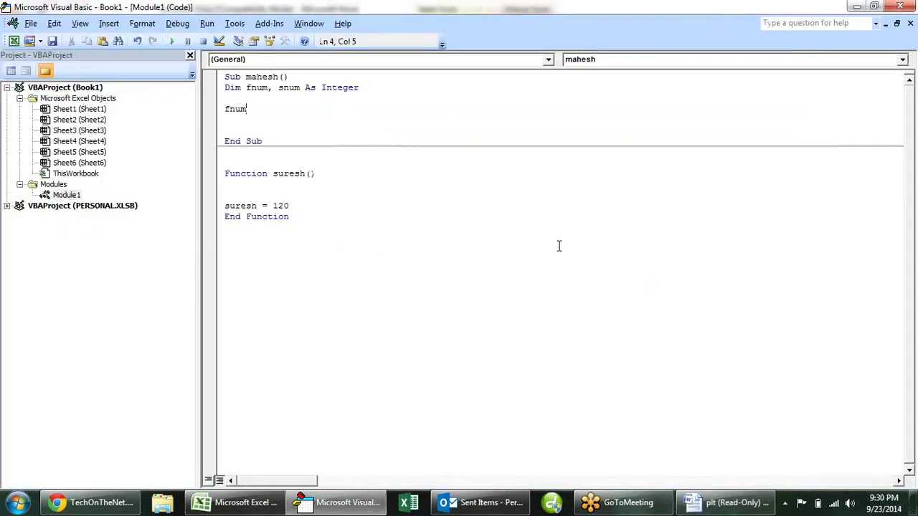
type("=")
type(" inputbox")
type("(")
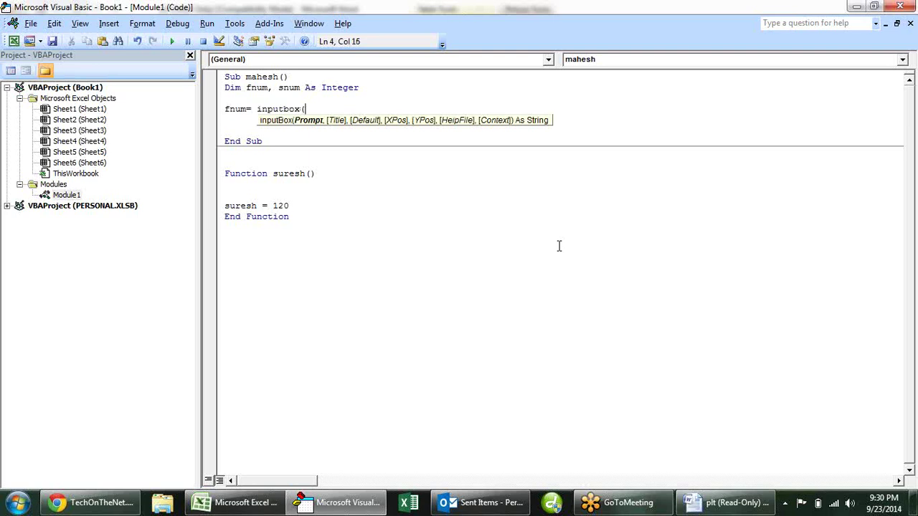
type("\"")
type("Enter")
type(" First Number\")")
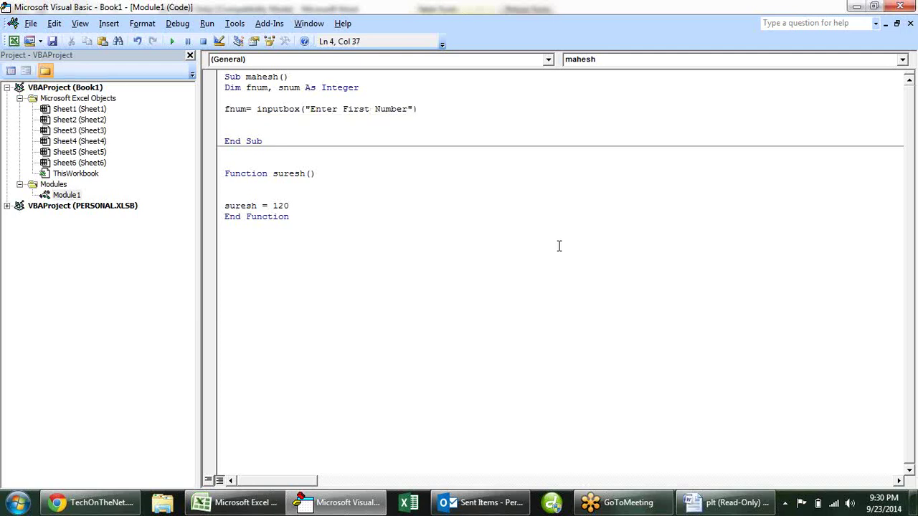
key("Return")
key("Up")
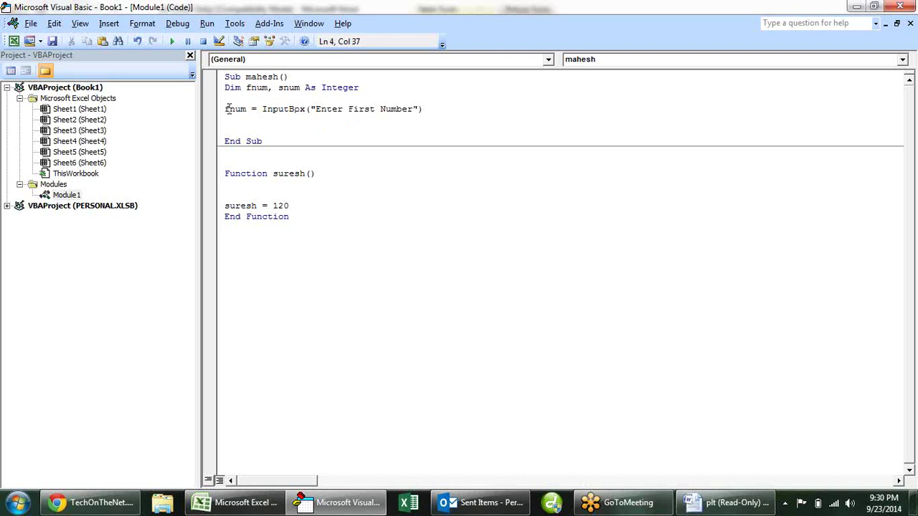
left_click_drag(428, 109, 200, 113)
key("ctrl+c")
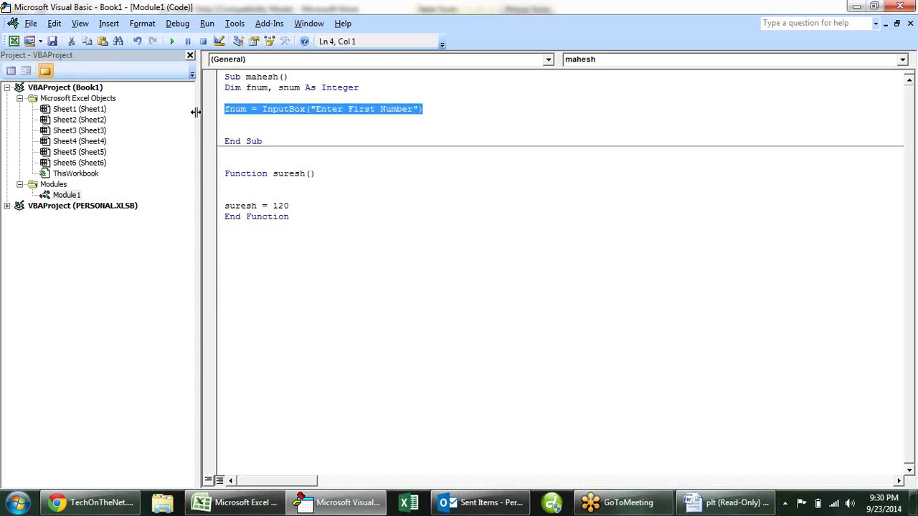
left_click(253, 121)
key("ctrl+v")
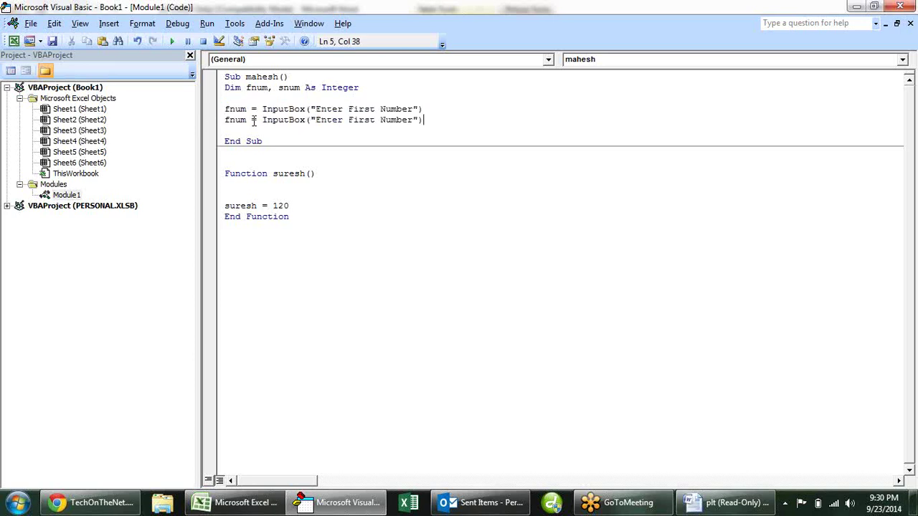
- Turn the copy into snum = InputBox("Enter Second Number") and start a new line
key("alt+Tab")
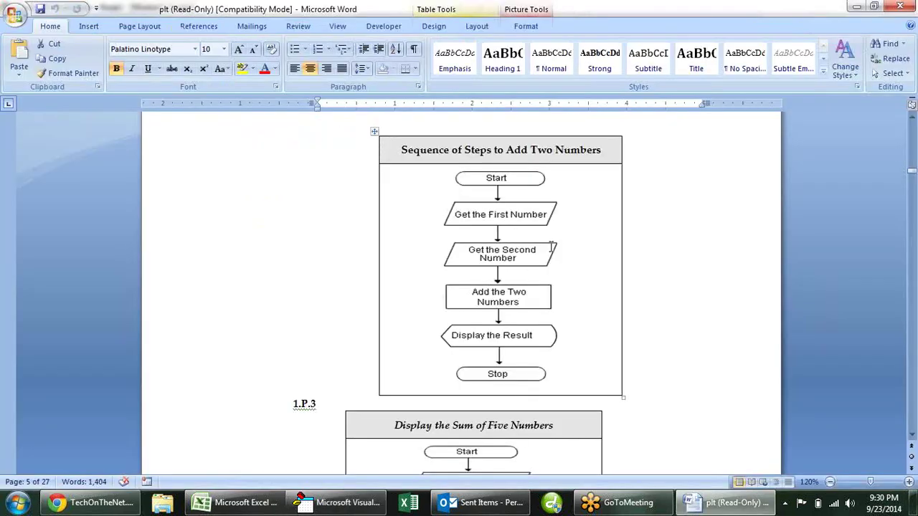
key("alt+Tab")
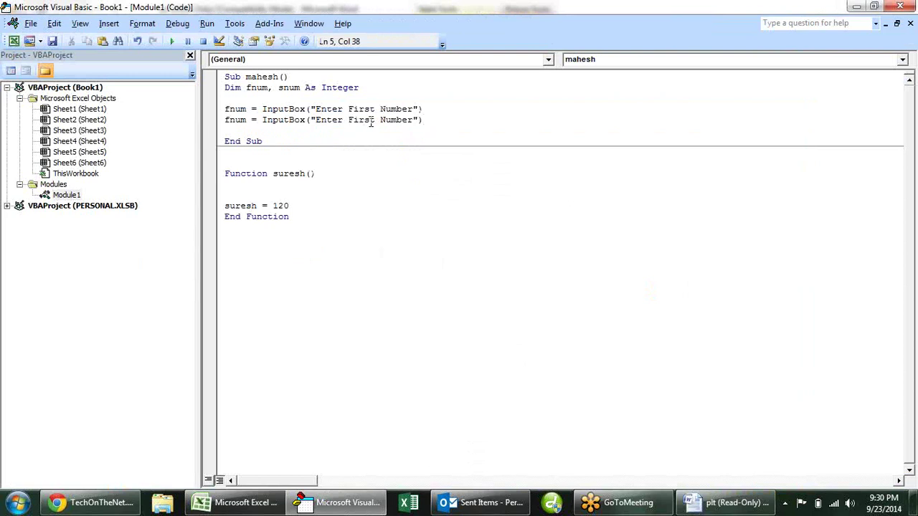
left_click(230, 119)
key("BackSpace")
type("s")
left_click_drag(376, 120, 347, 126)
double_click(347, 126)
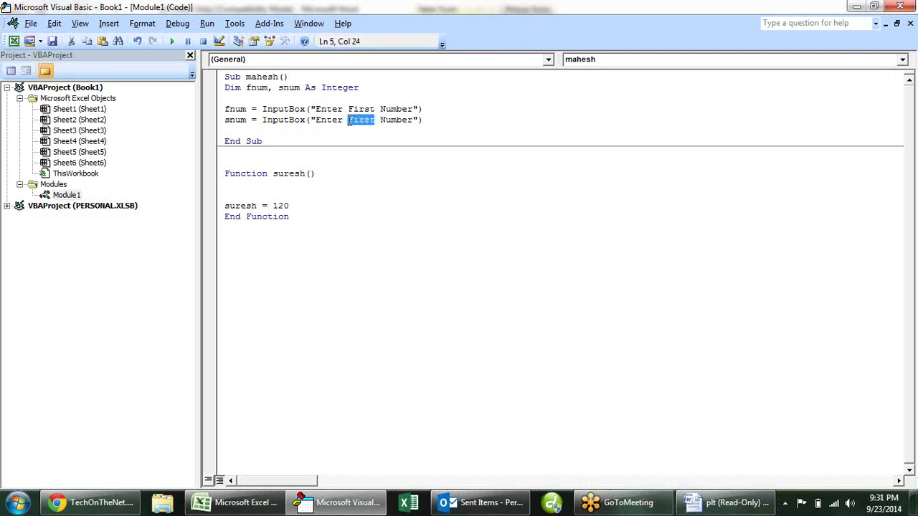
type("Second")
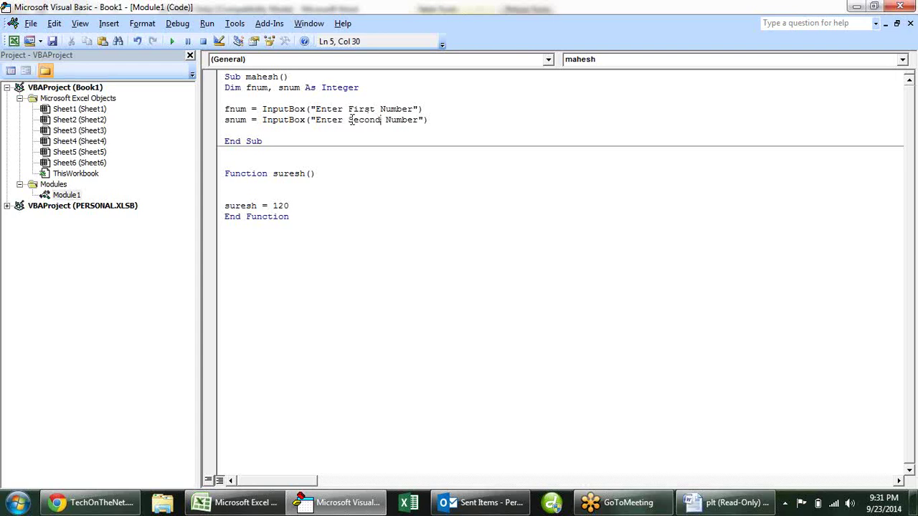
left_click(448, 123)
key("Return")
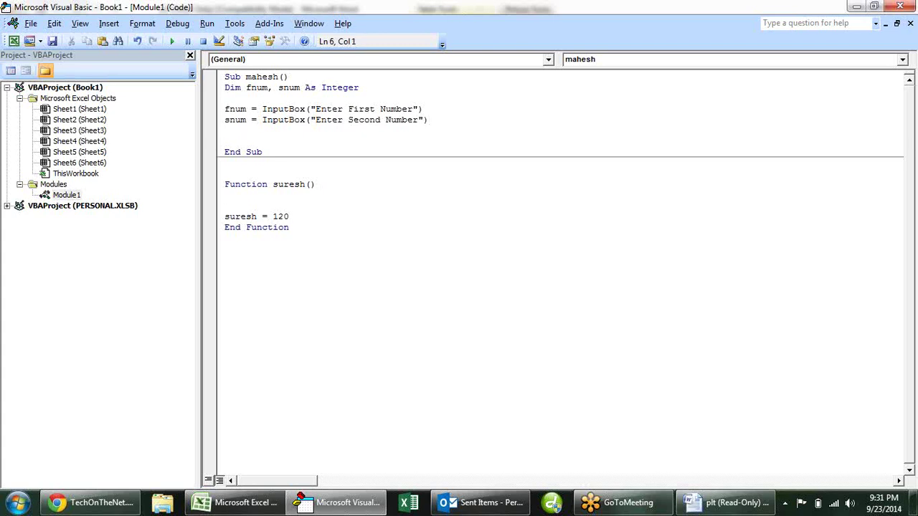
key("alt+Tab")
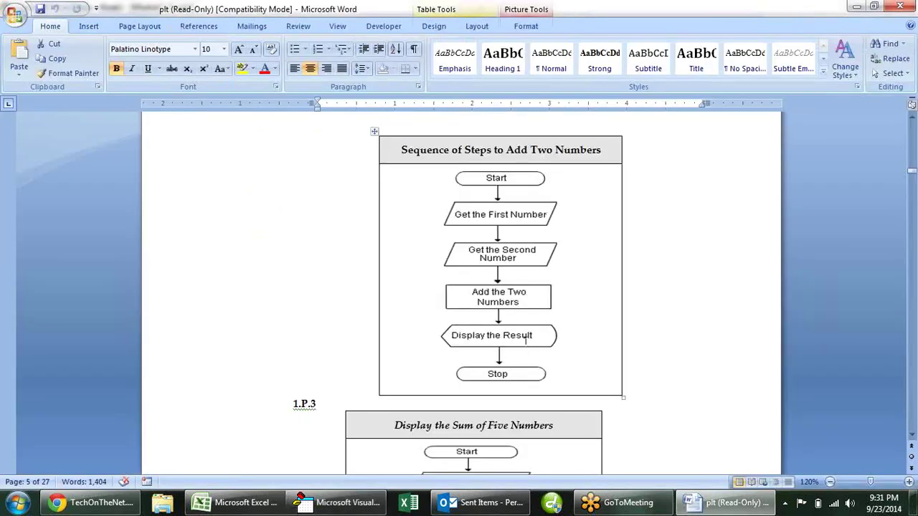
- Add total to the Dim declaration and write the line total = fnum + snum
key("alt+Tab")
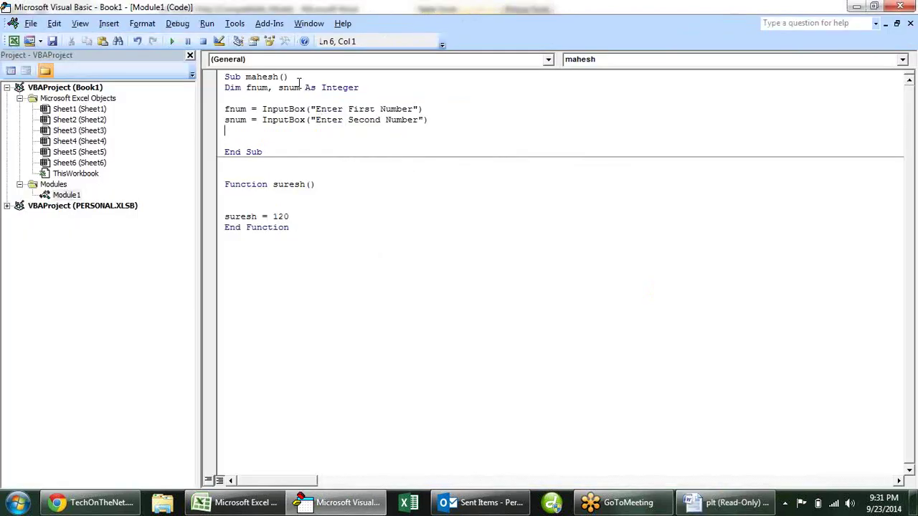
left_click(300, 86)
type(",total")
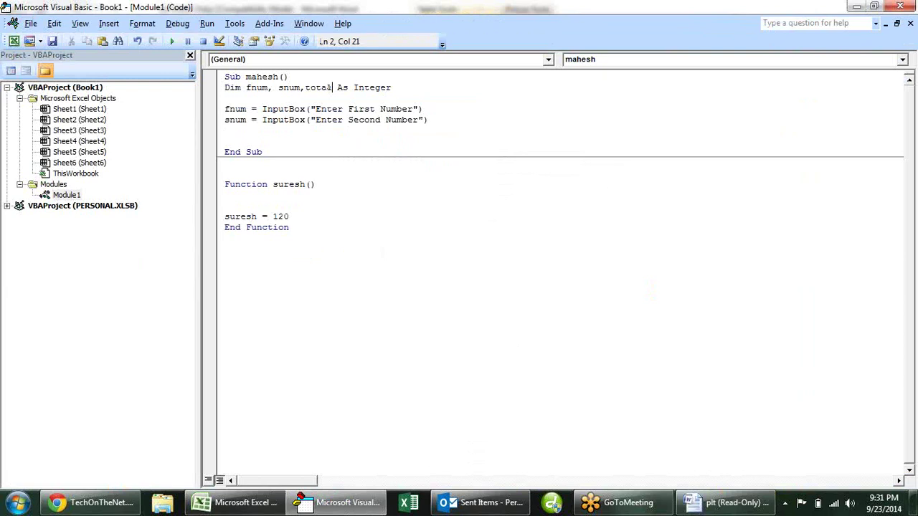
key("Down")
key("Down")
key("Down")
key("Down")
type("total = ")
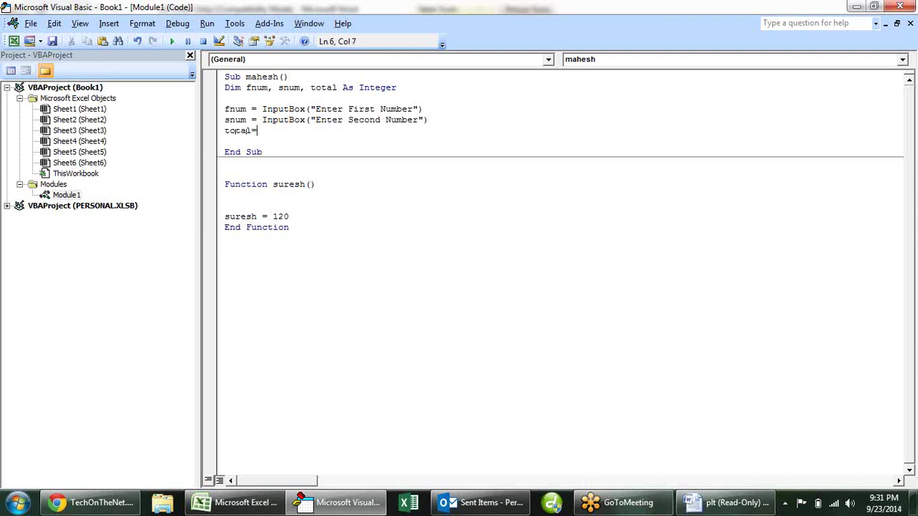
type("fnum + snum")
key("Return")
key("Return")
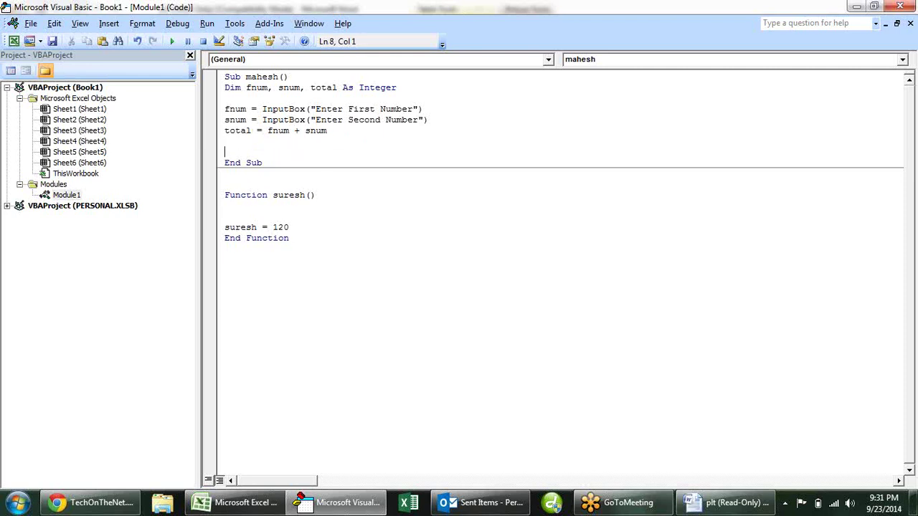
- Add a MsgBox(total) line after the total assignment
key("alt+Tab")
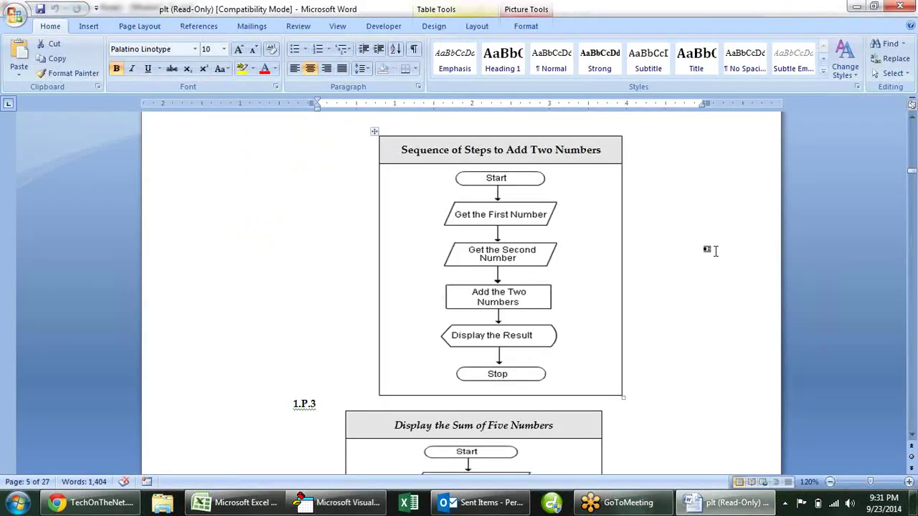
key("alt+Tab")
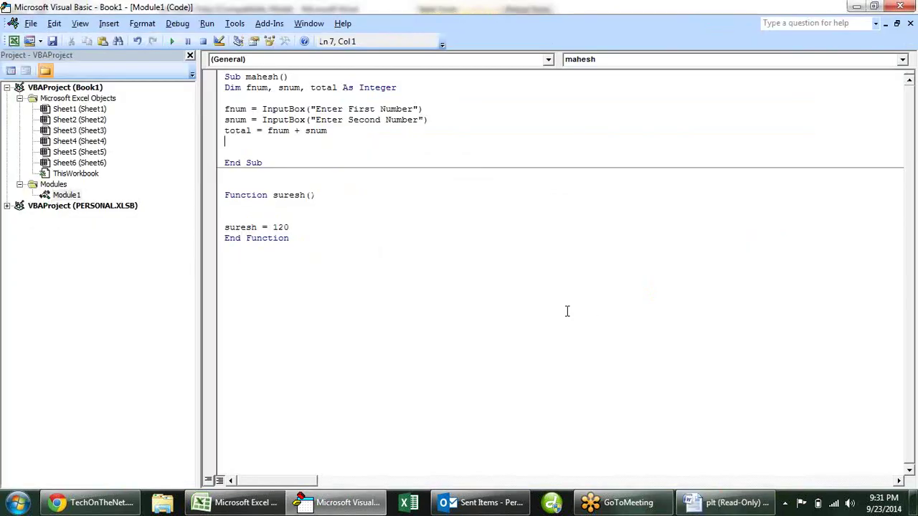
type("msgbox")
type("(")
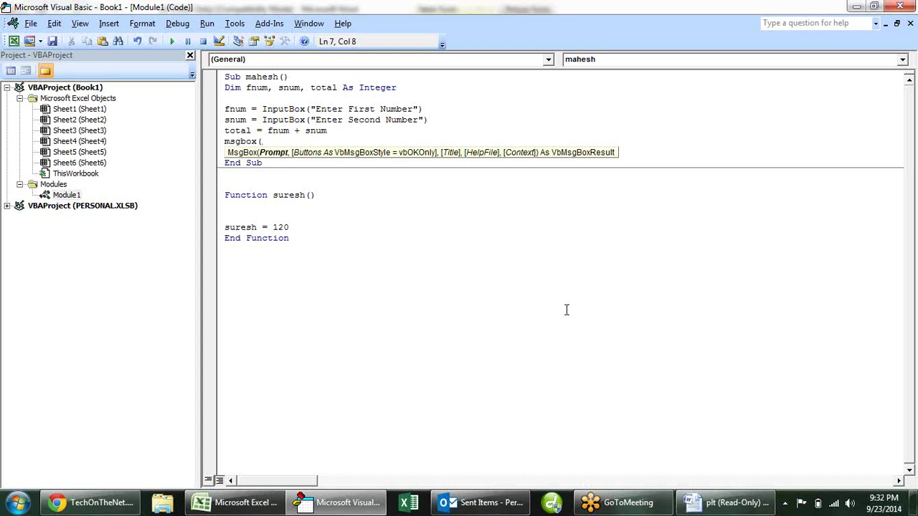
type("total")
type(")")
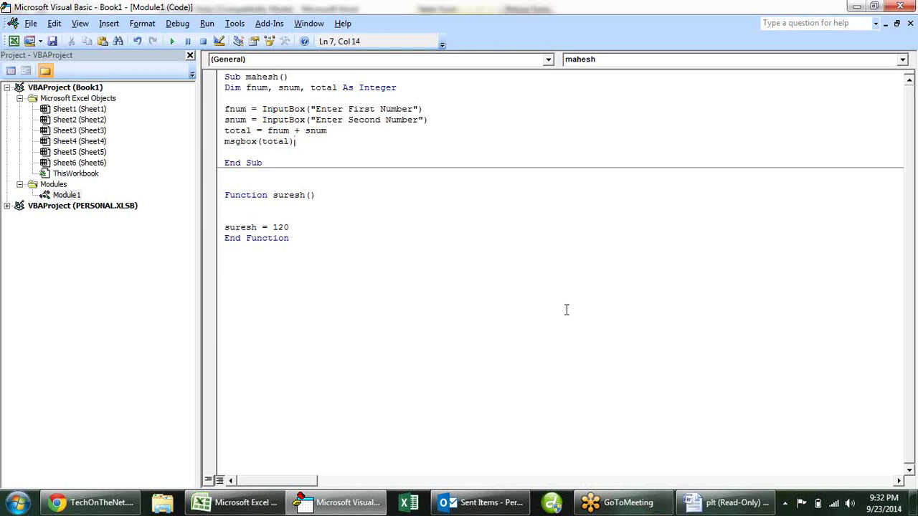
key("Return")
- Rewrite the message line as MsgBox total without parentheses
left_click(247, 131)
left_click(291, 141)
key("Up")
key("Up")
key("Up")
left_click(411, 109)
left_click(289, 142)
left_click_drag(301, 142, 268, 142)
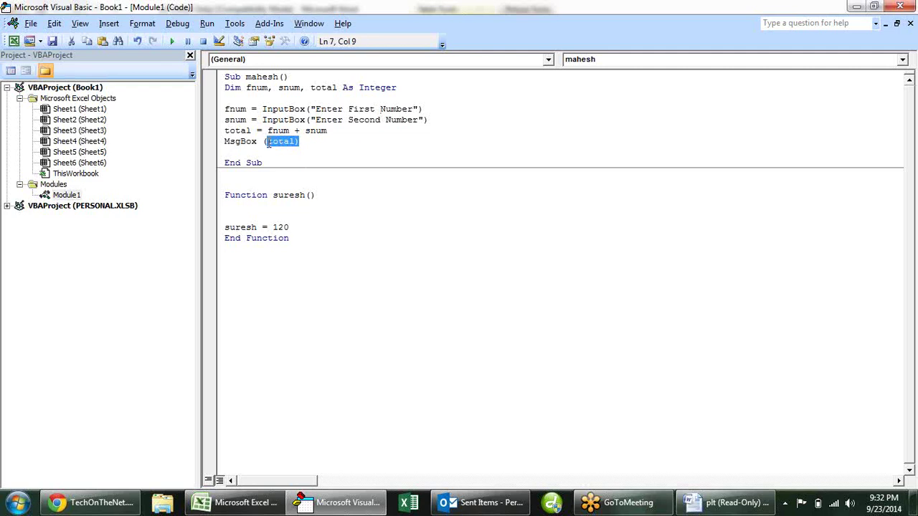
key("BackSpace")
key("BackSpace")
type("total")
left_click(225, 152)
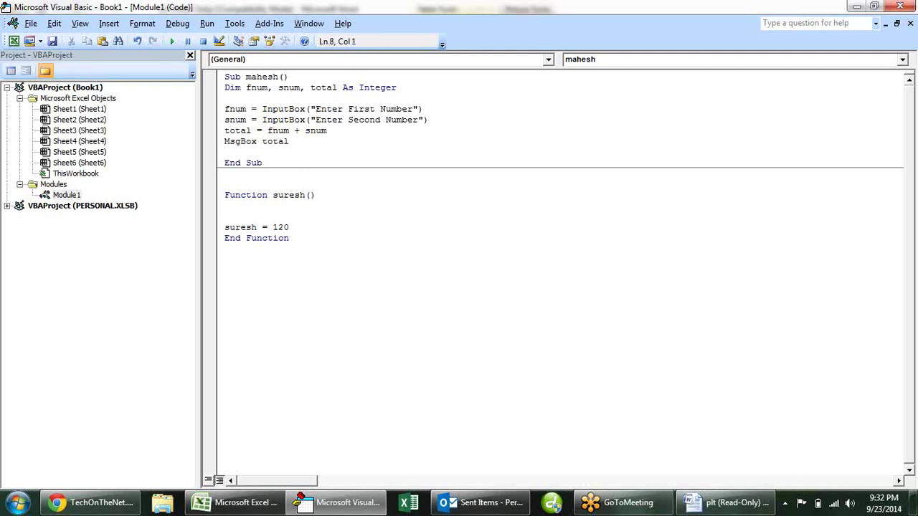
left_click(261, 98)
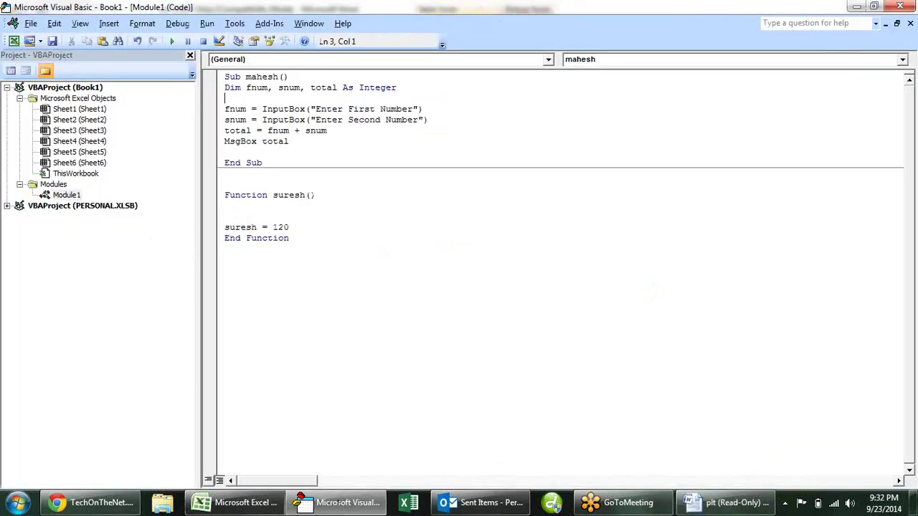
- Run mahesh from Excel's Macros list with inputs 10 and 20, and dismiss the 1020 result
left_click(236, 502)
left_click(47, 66)
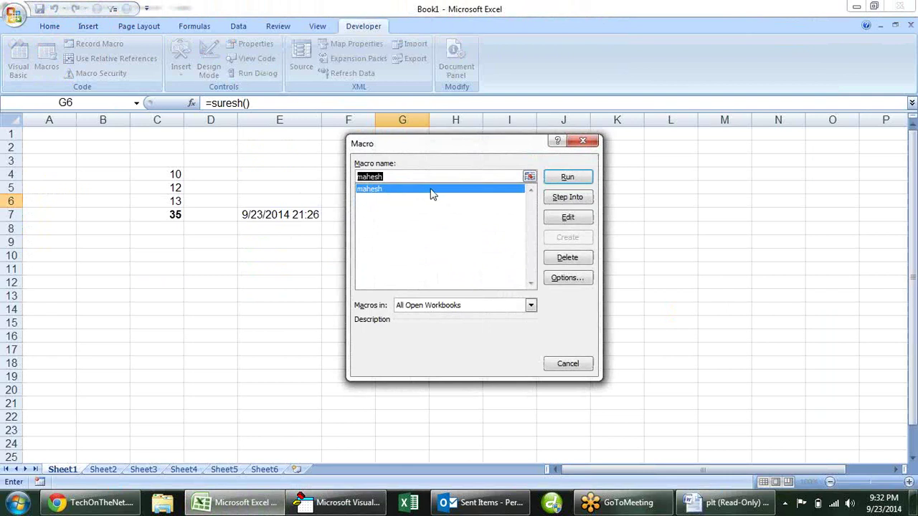
left_click(568, 178)
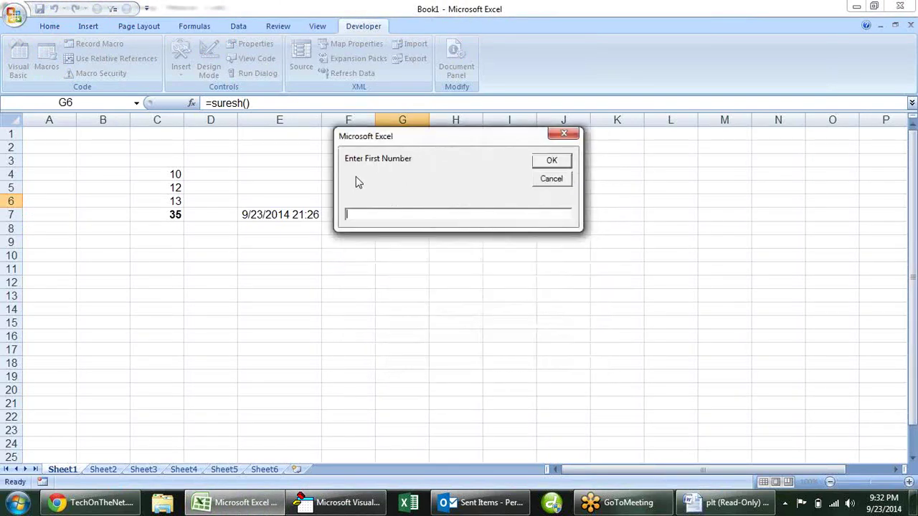
type("10")
left_click(550, 161)
type("20")
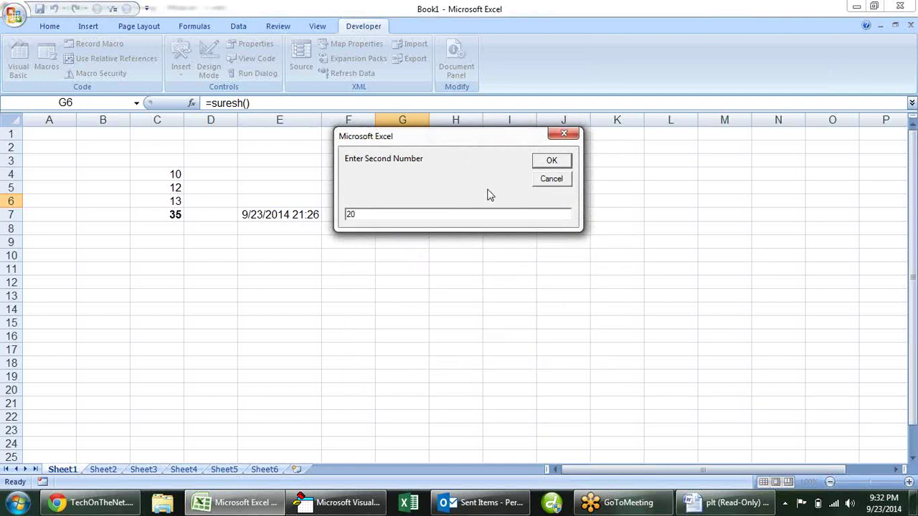
left_click(549, 165)
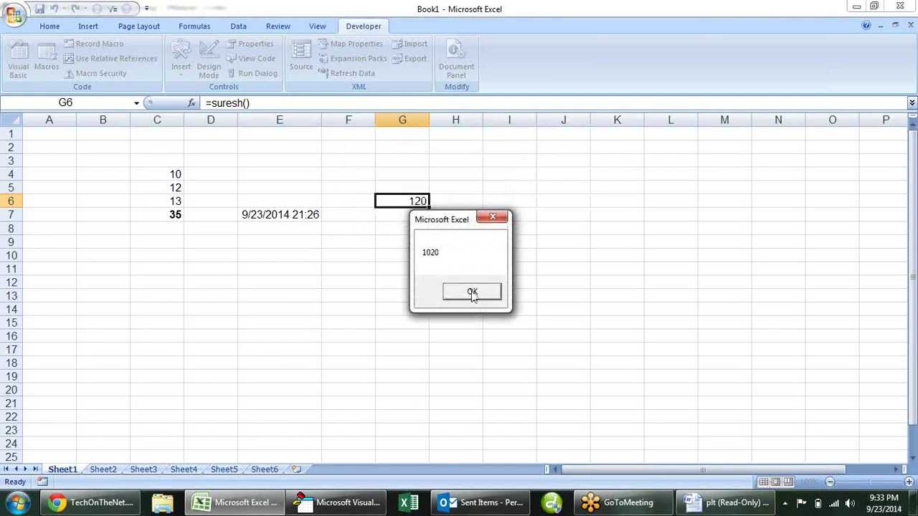
left_click(472, 294)
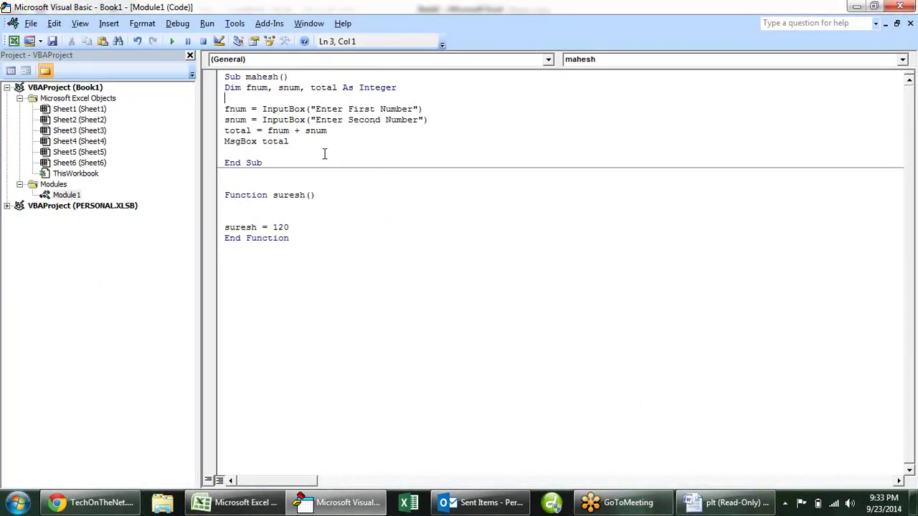
- Wrap the fnum InputBox on line 4 in CInt( … )
left_click(263, 111)
type("cint")
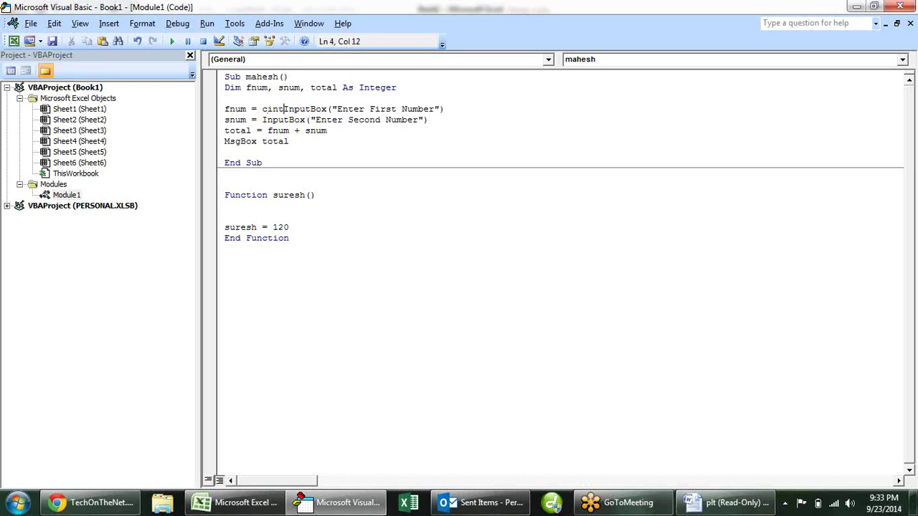
type("(")
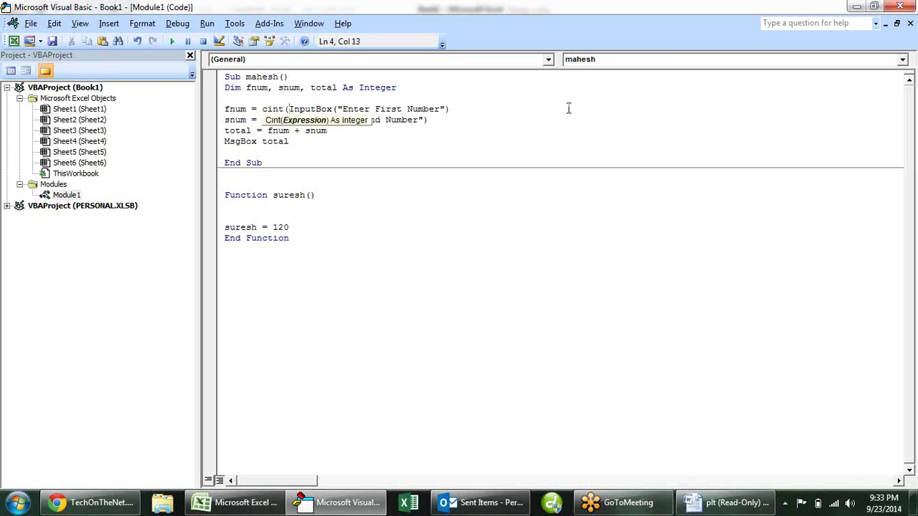
left_click(453, 110)
type(")")
key("Down")
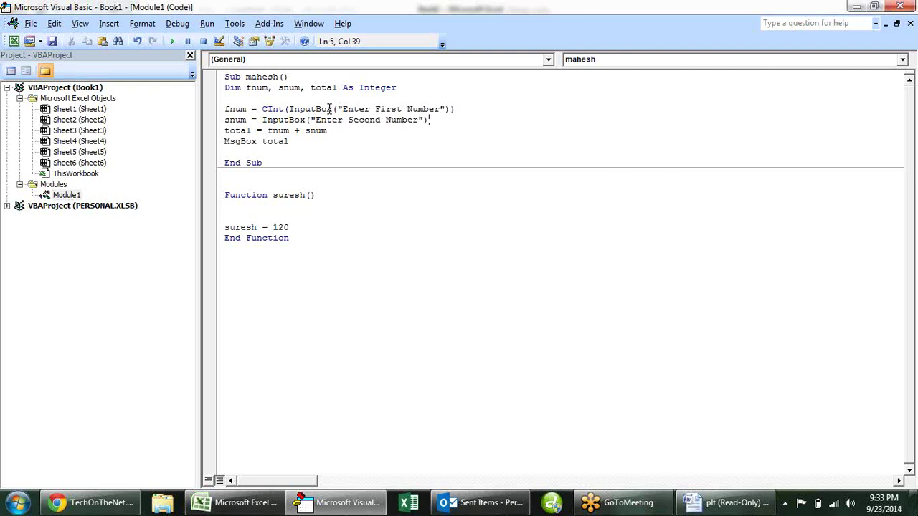
- Wrap the snum InputBox on line 5 in CInt( … ), fixing a mistyped 'Input'
left_click(263, 120)
type("CinInput")
key("BackSpace")
type("t(")
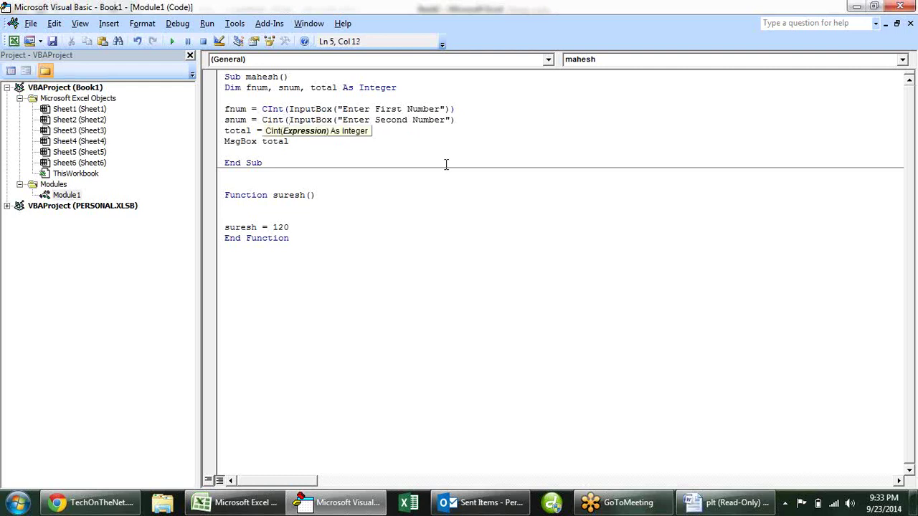
left_click(461, 119)
type(")")
key("Down")
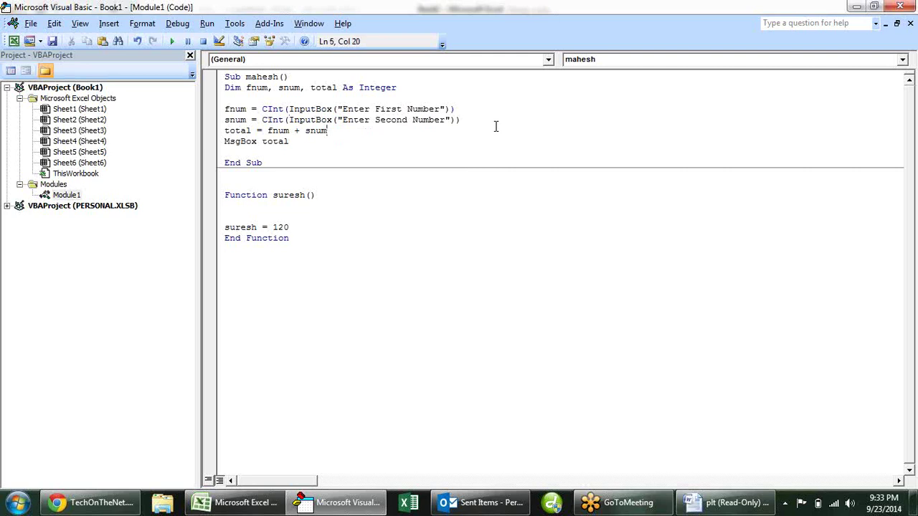
key("Down")
- Review the fnum, snum and total lines, removing a stray 'x' typed into total
left_click(246, 109)
left_click_drag(288, 109, 314, 109)
left_click(262, 109)
left_click(272, 119)
left_click(235, 131)
type("x")
key("BackSpace")
key("BackSpace")
- Rerun mahesh with the two numbers, dismiss the result of 30, and return to the editor
left_click(173, 41)
type("10")
type("30")
key("Return")
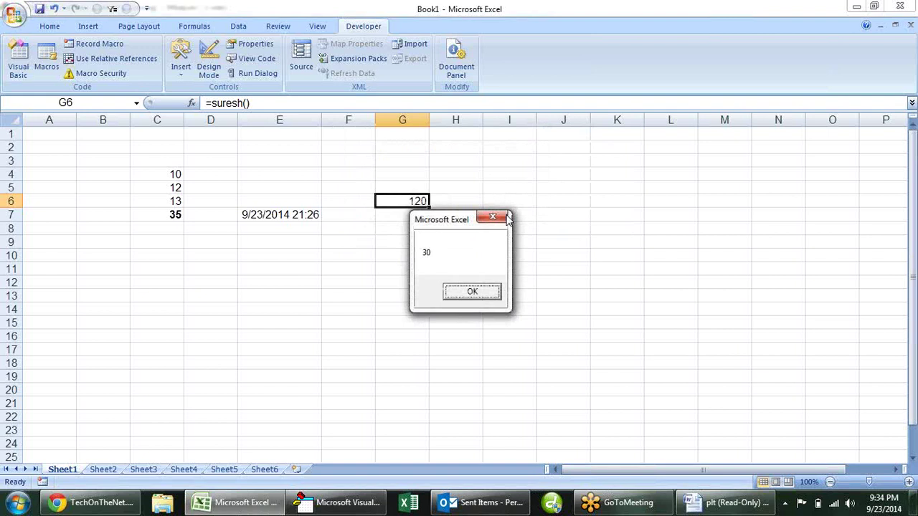
left_click(473, 291)
key("alt+F11")
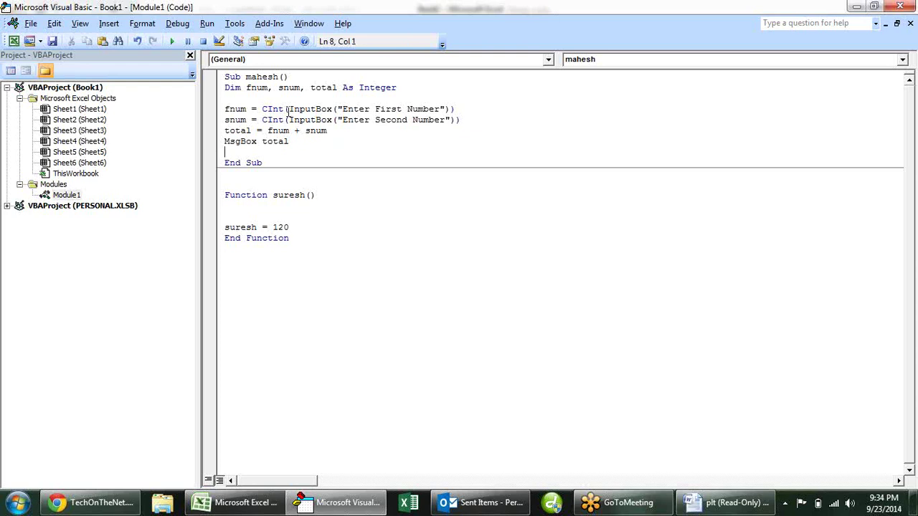
- Add a 'Variable Declaration comment line below Sub mahesh(), then briefly check the Excel workbook
left_click(314, 79)
key("Return")
type("'")
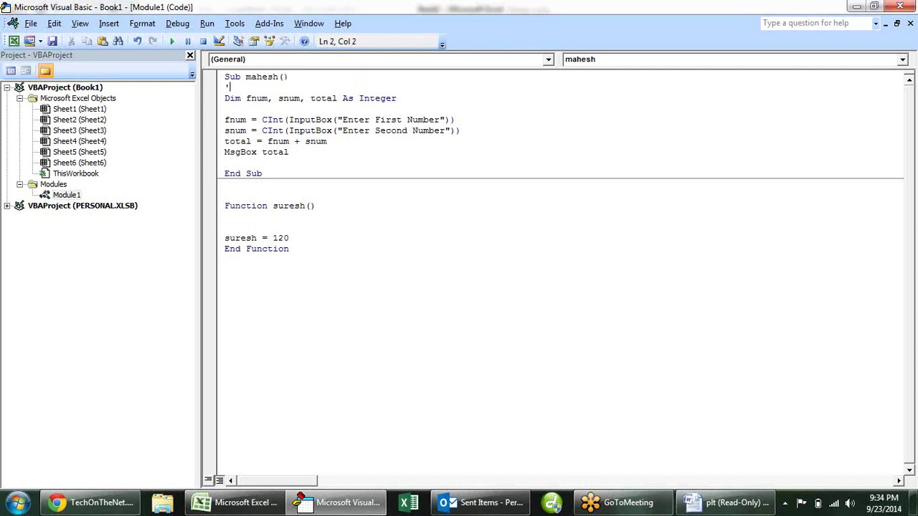
type("Variable Del")
key("BackSpace")
type("claration")
left_click(224, 109)
key("alt+F11")
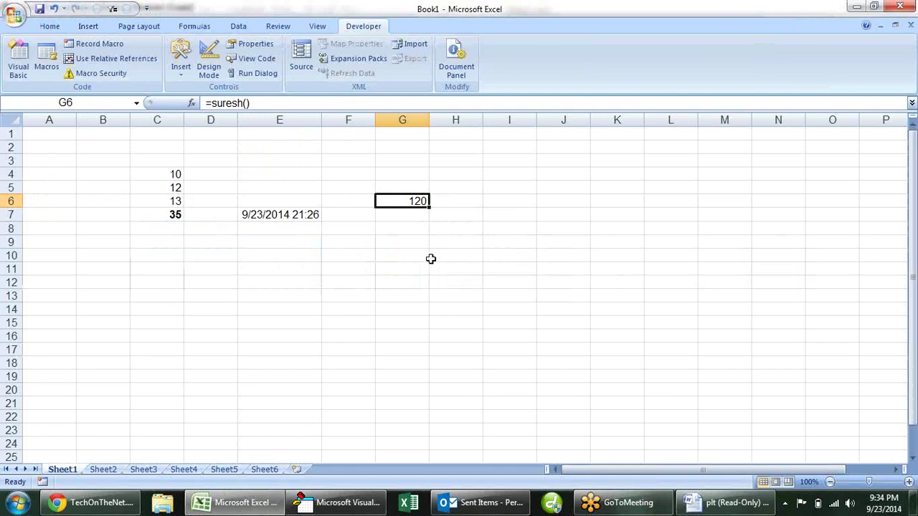
key("alt+F11")
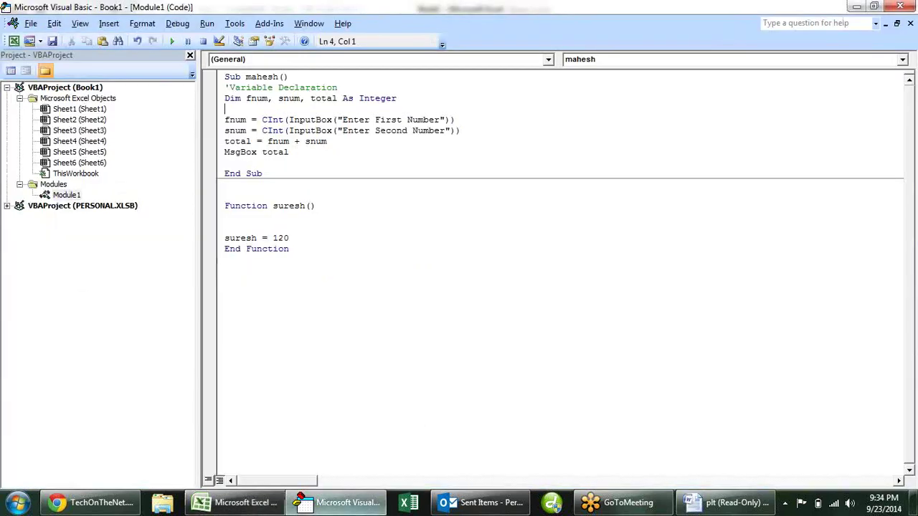
- Scroll the Word document down to the Display the Value of an Item flowchart, then return to VBA
left_click(727, 502)
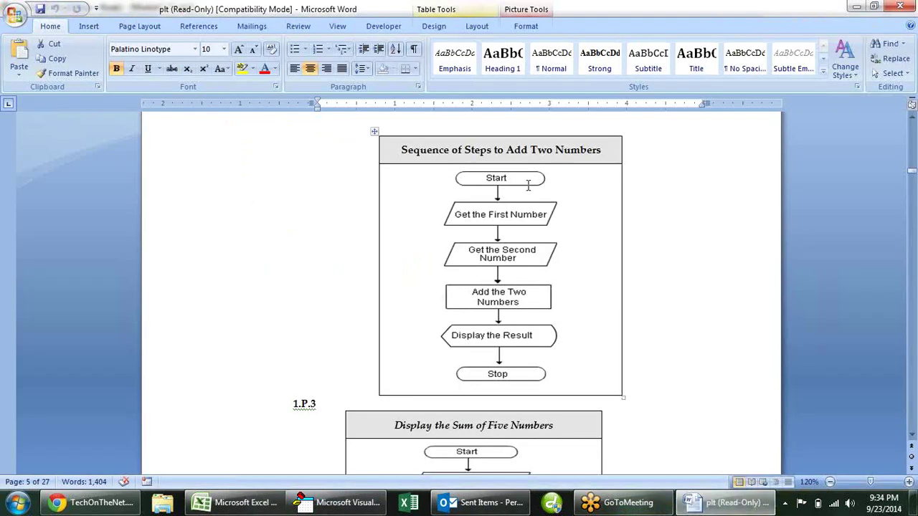
scroll(536, 208, "down", 10)
scroll(535, 212, "down", 10)
scroll(534, 215, "down", 5)
scroll(533, 217, "down", 5)
scroll(533, 218, "down", 10)
scroll(524, 223, "down", 10)
scroll(526, 223, "down", 7)
scroll(522, 225, "down", 1)
scroll(522, 223, "down", 4)
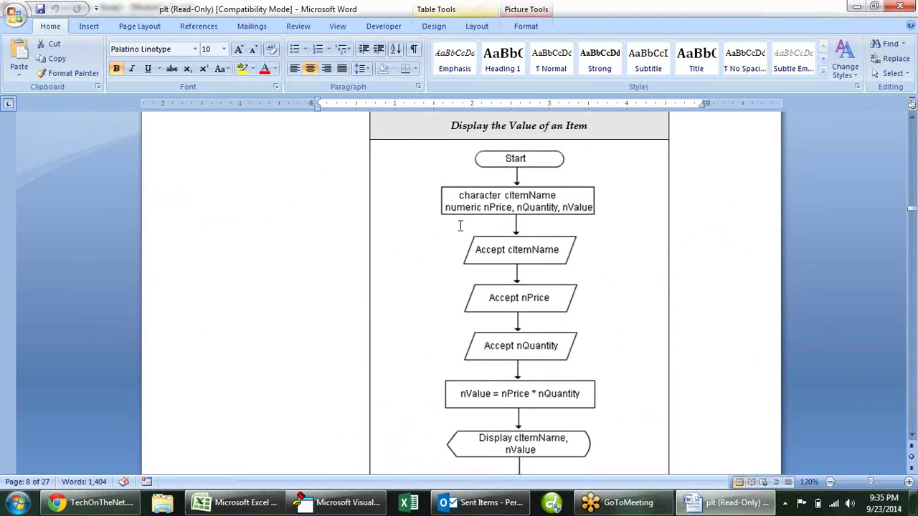
left_click(456, 198)
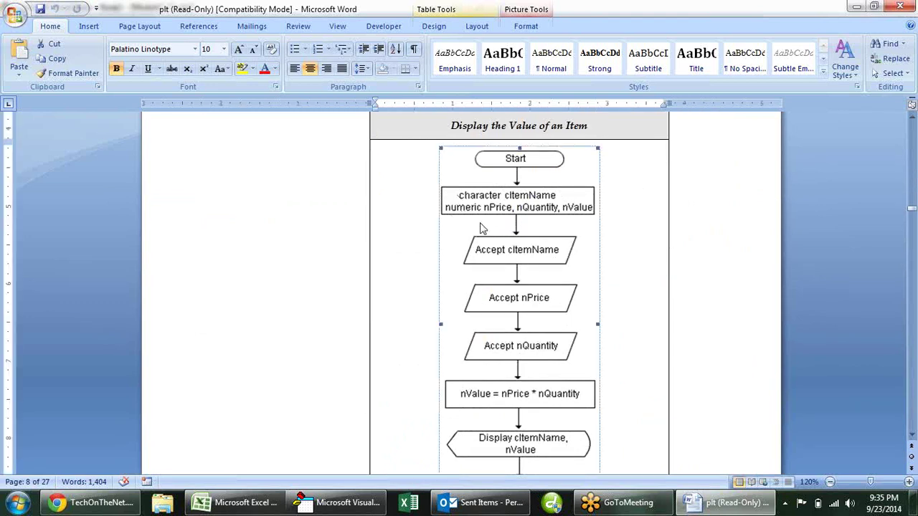
key("alt+Tab")
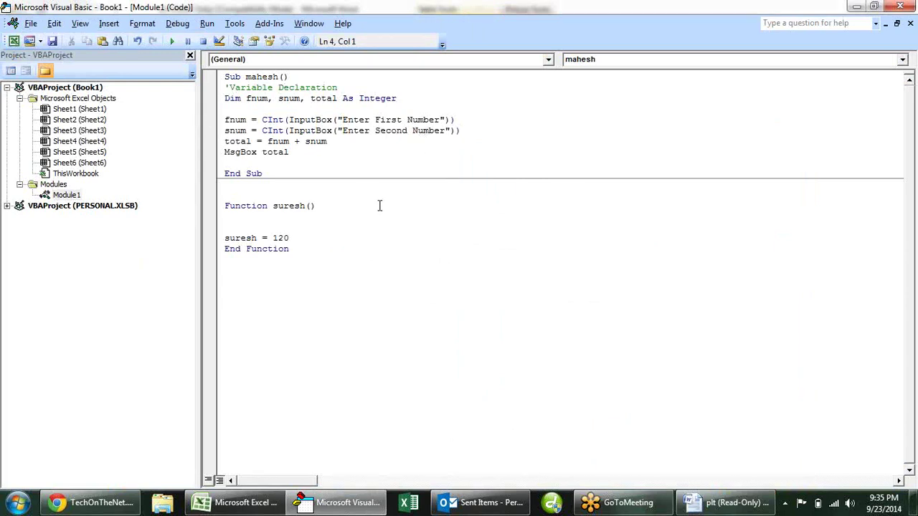
- Declare Dim s As String below the Integer declarations in Sub mahesh
type("dim ")
type("s as strin")
key("Tab")
key("Down")
key("Up")
key("Return")
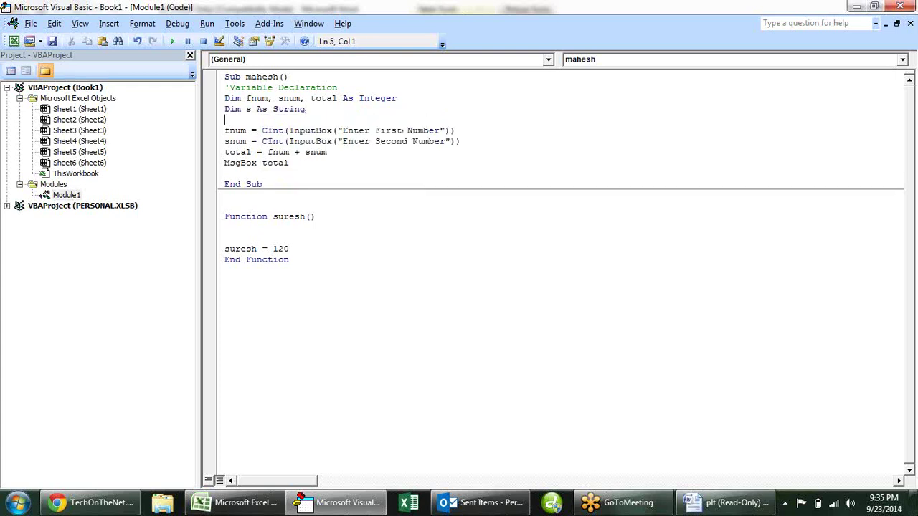
- Compare the declarations against the Word flowchart, then add a new line below them
left_click(251, 109)
left_click(370, 99)
key("alt+Tab")
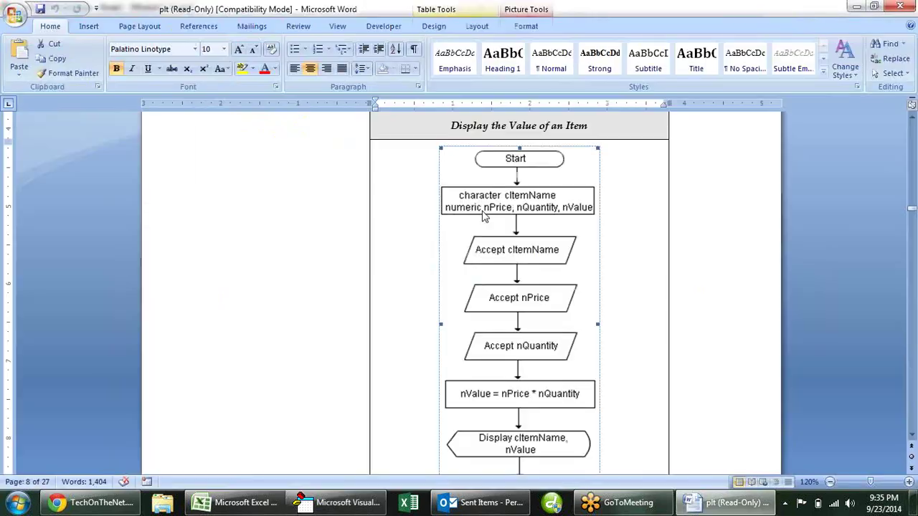
key("alt+Tab")
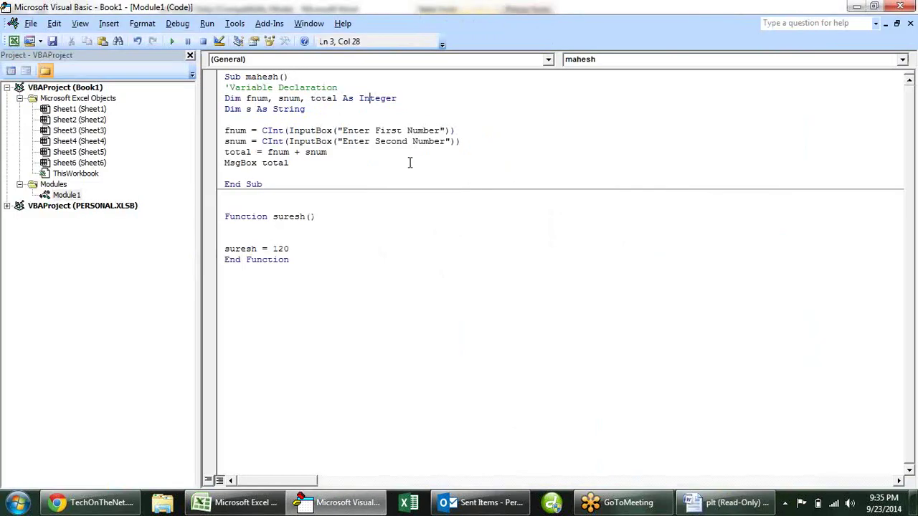
left_click(294, 109)
key("alt+Tab")
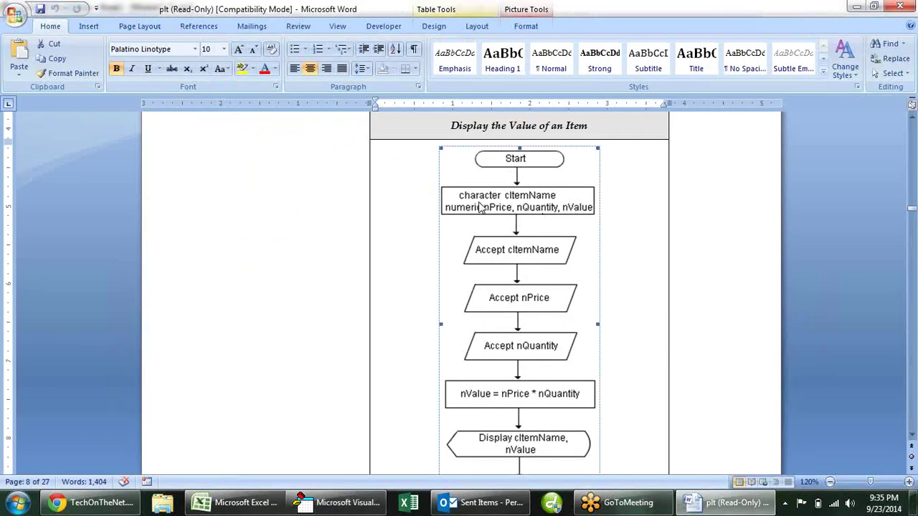
key("alt+Tab")
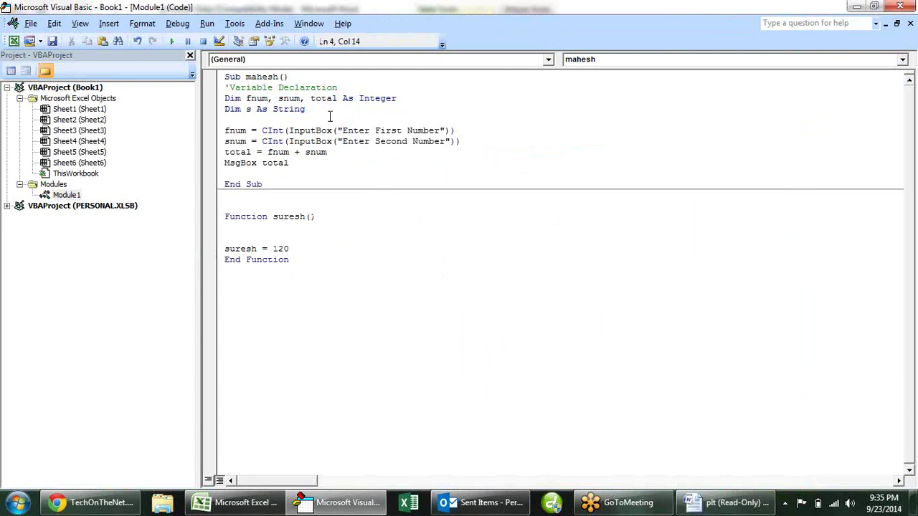
left_click_drag(309, 109, 224, 109)
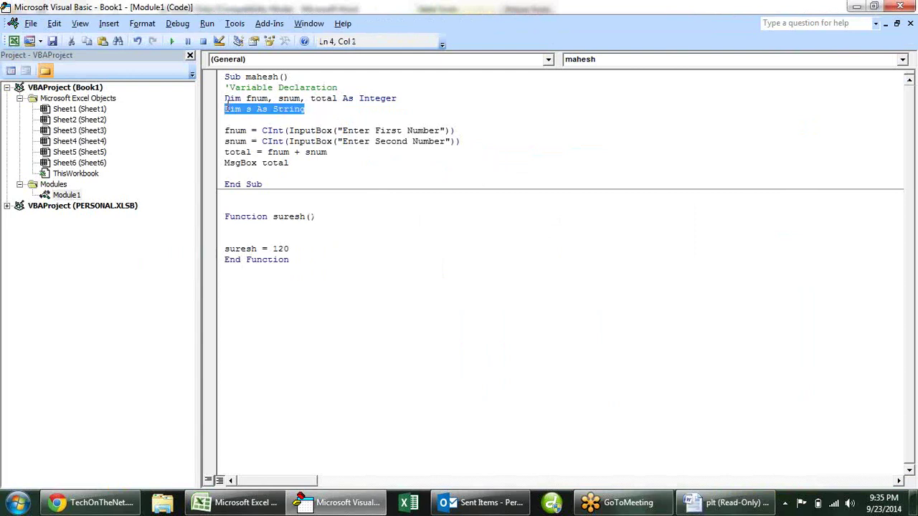
left_click(303, 120)
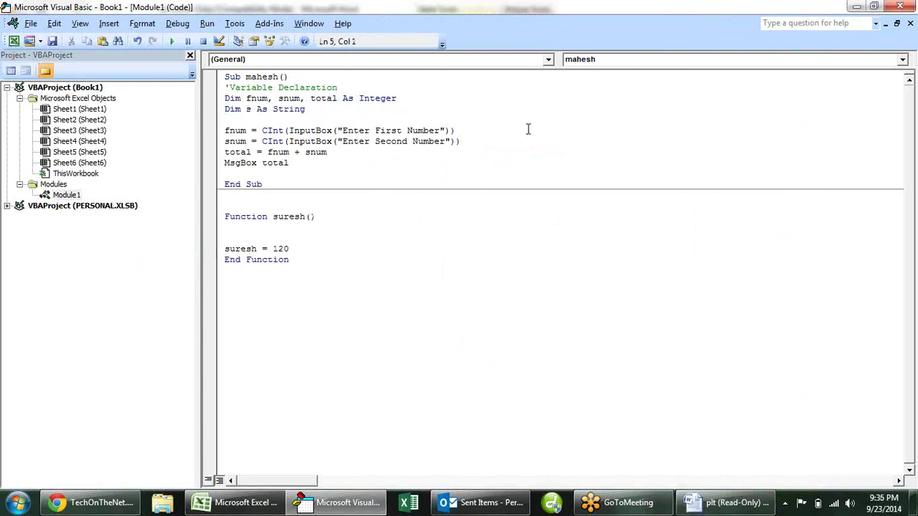
key("Return")
type("'")
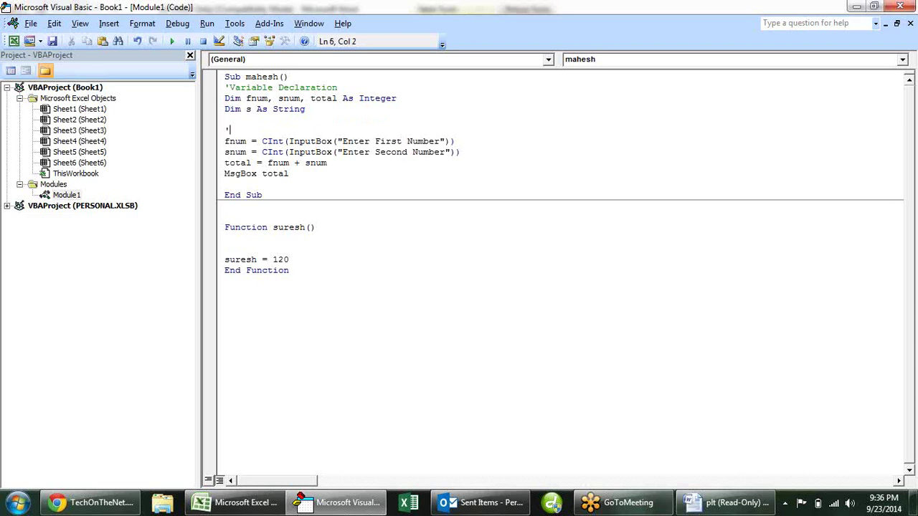
- Label the input lines 'Input and insert blank lines above the total calculation and after Sub mahesh
type("Input")
key("Down")
key("Down")
key("Down")
key("Left")
left_click(235, 163)
key("Return")
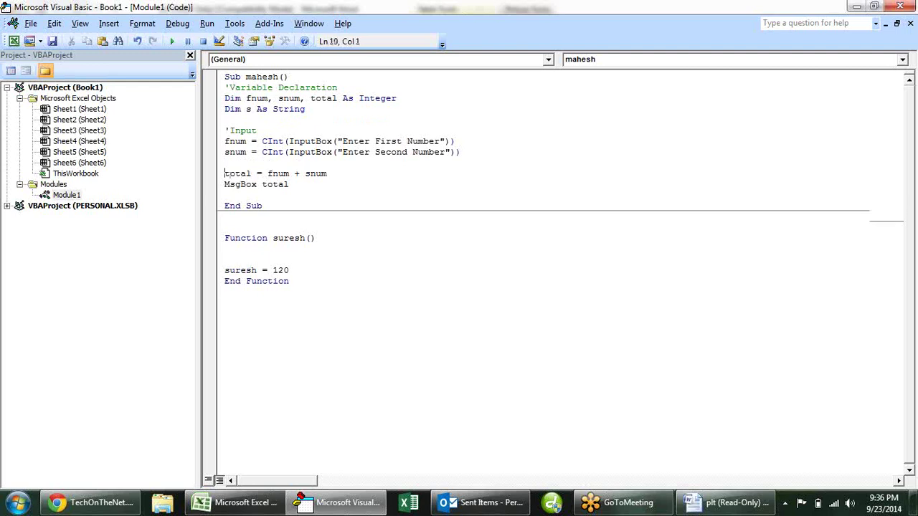
key("Return")
key("Return")
left_click(225, 172)
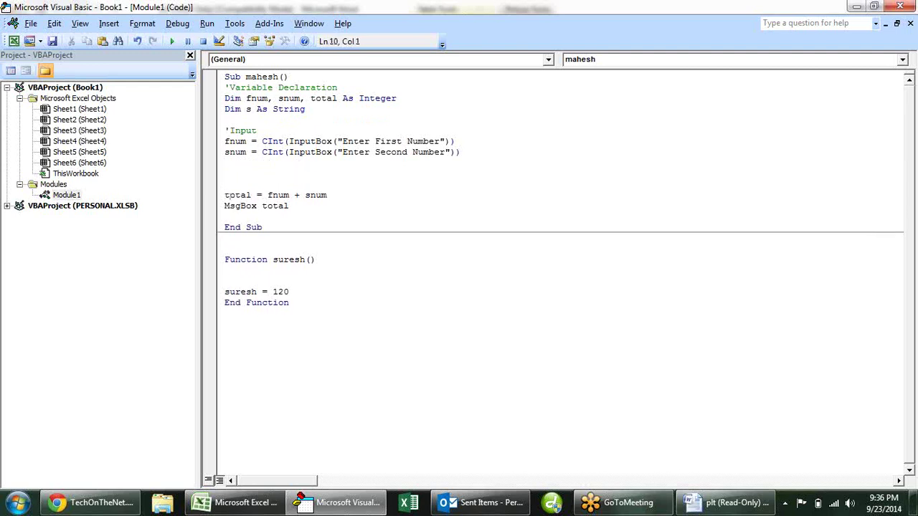
left_click(341, 88)
left_click(229, 130)
left_click(314, 76)
key("Return")
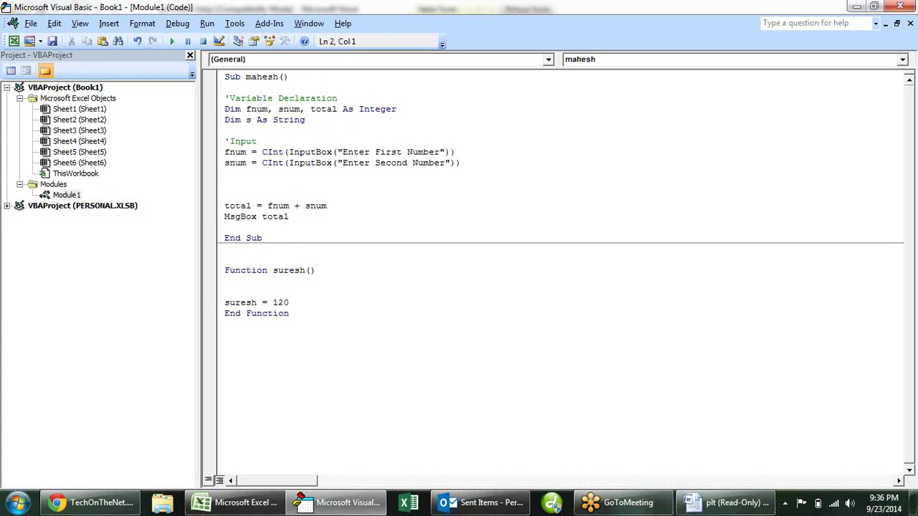
left_click(255, 195)
- Add a 'Process comment above total = fnum + snum and an 'Output comment after it
type("Process")
left_click(350, 208)
key("Return")
key("Return")
type("'Output")
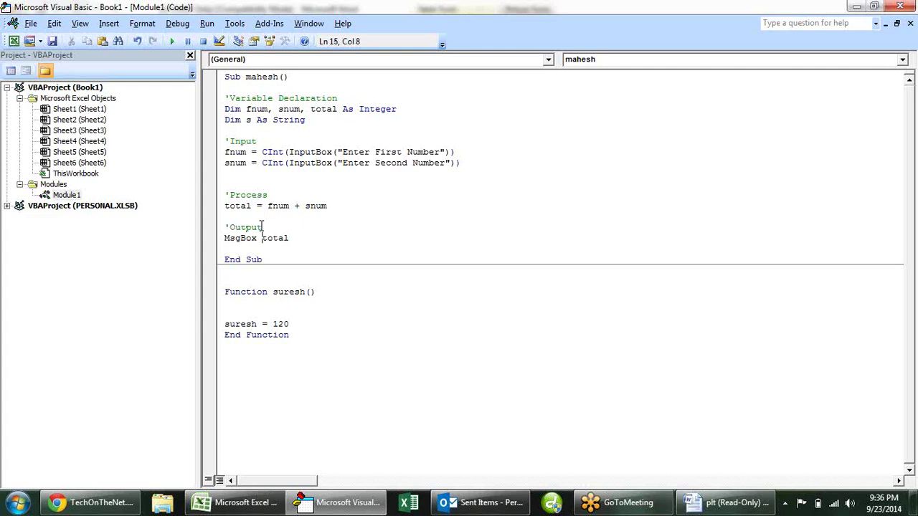
- Add an 'End comment after MsgBox total and a 'start comment on a new first line
left_click(297, 241)
key("Return")
key("Return")
key("Return")
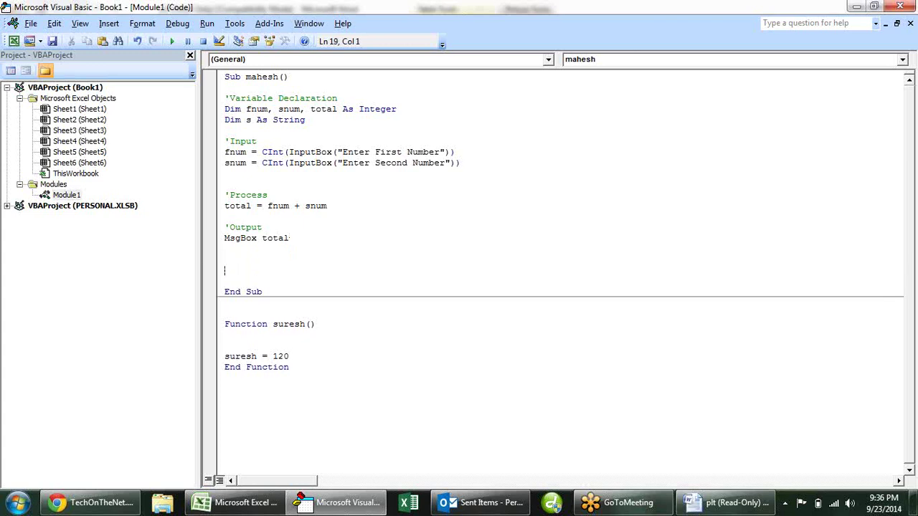
type("'End")
key("Return")
left_click(226, 77)
key("Return")
left_click(225, 77)
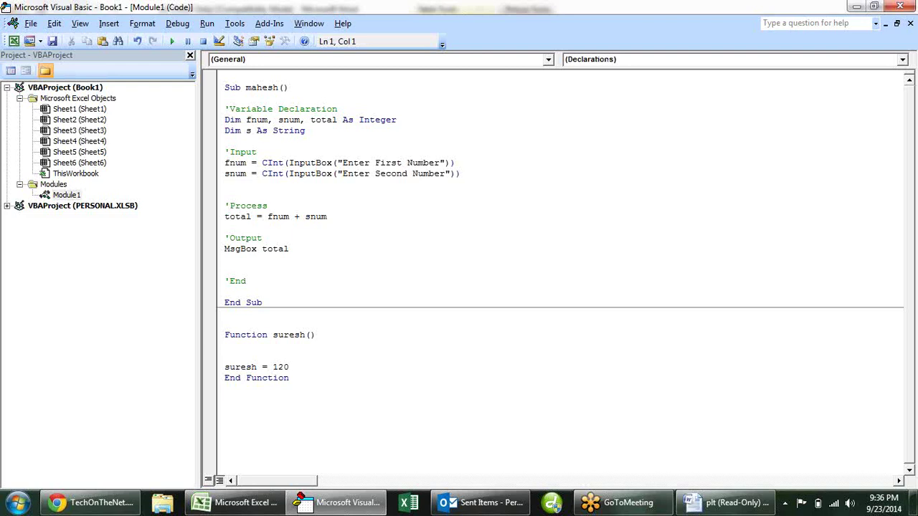
type("'start")
key("Down")
key("Down")
key("Down")
key("Down")
key("Down")
key("Down")
key("Down")
key("Down")
key("Down")
key("Down")
key("Down")
key("Down")
key("Down")
key("Down")
key("Down")
key("Down")
key("Down")
key("Down")
key("Down")
key("Down")
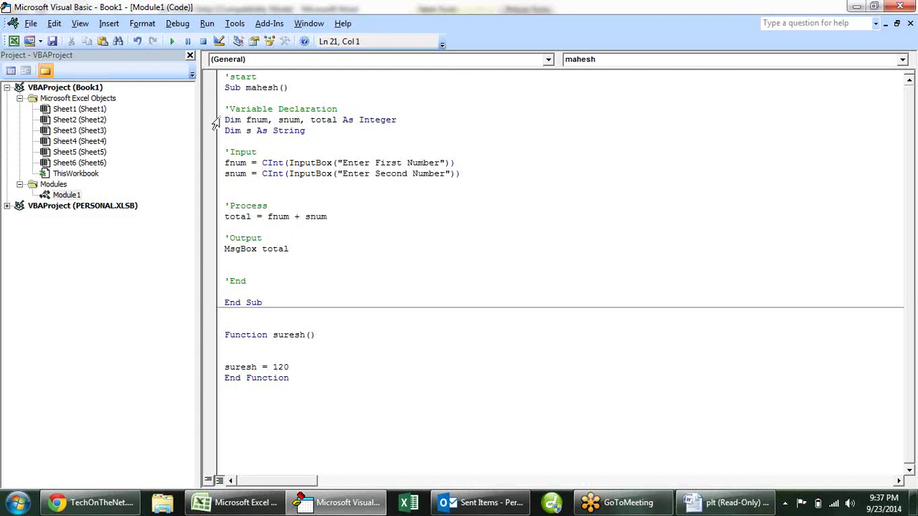
- Walk through the mahesh code, highlighting the CInt(InputBox) lines, fnum + snum and MsgBox total
left_click(260, 120)
left_click(312, 163)
left_click(230, 163)
left_click(266, 174)
left_click_drag(263, 215, 326, 216)
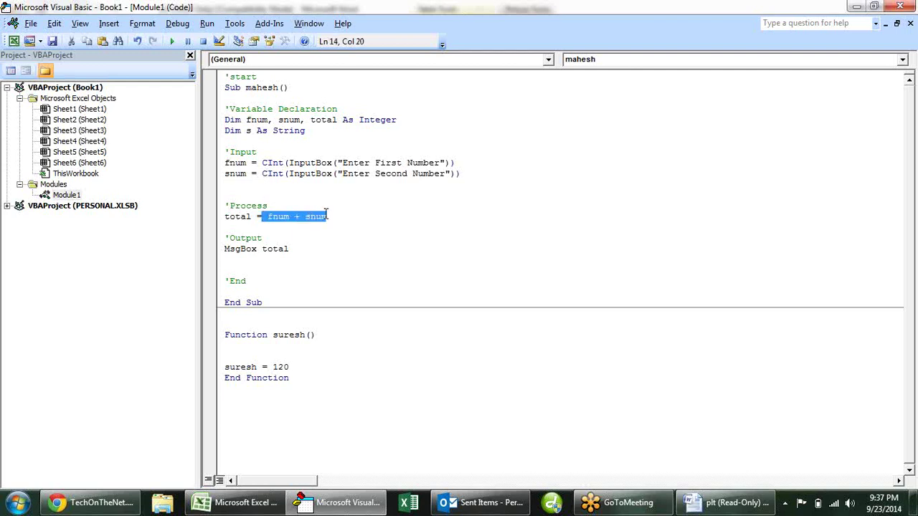
left_click(327, 216)
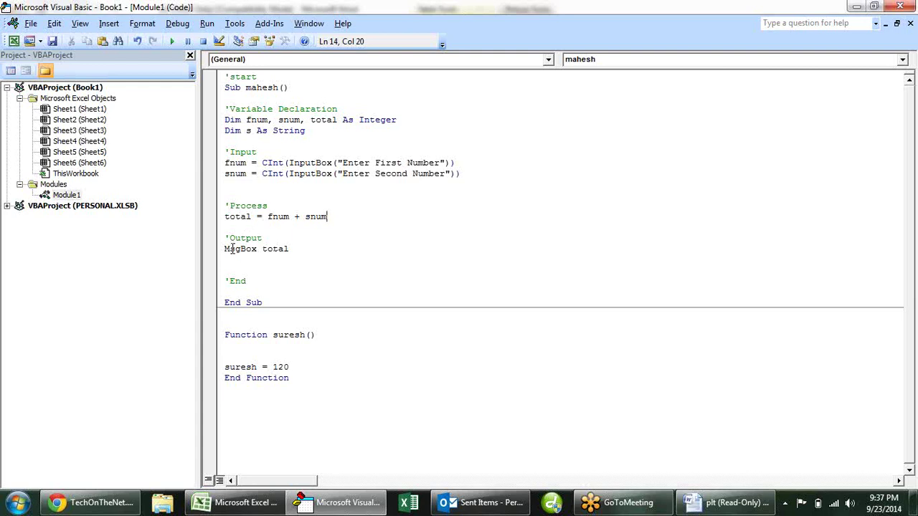
left_click_drag(225, 249, 256, 249)
left_click(278, 249)
left_click(326, 270)
- Try replacing the first number's InputBox expression with 10, then undo the change
left_click_drag(455, 163, 261, 155)
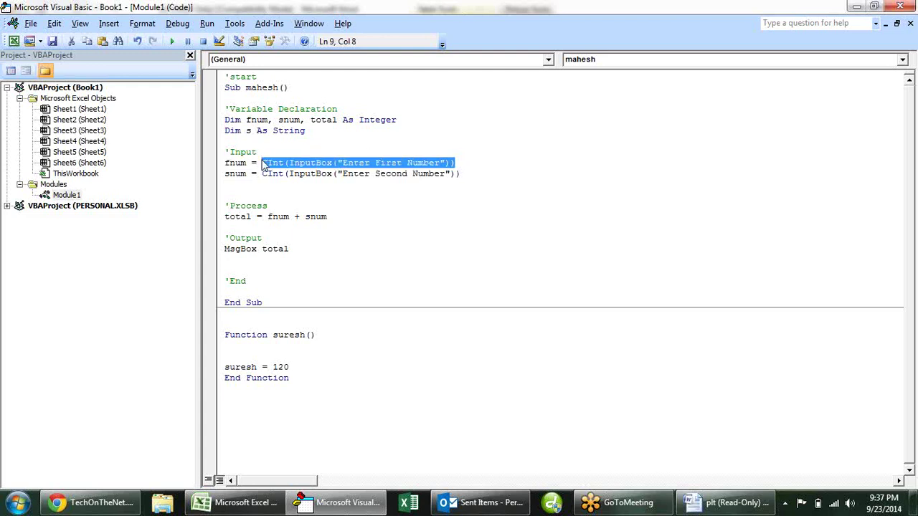
type("10")
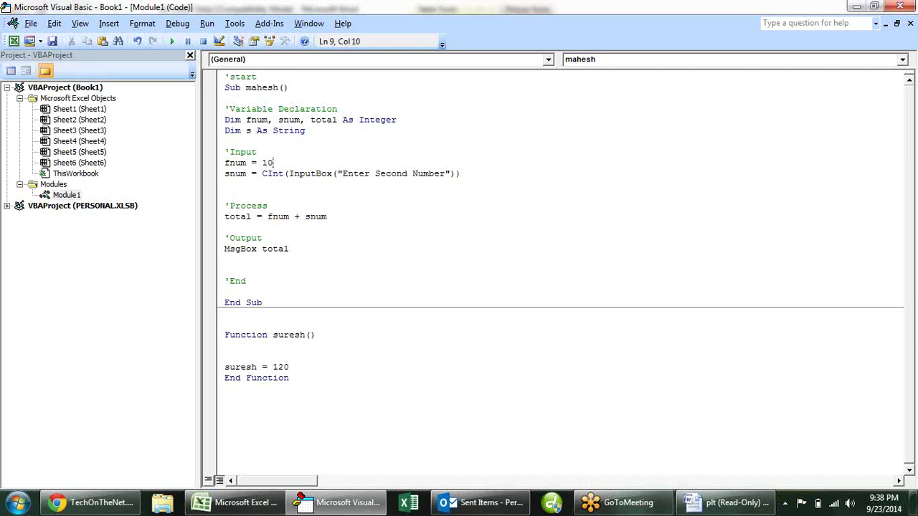
key("ctrl+z")
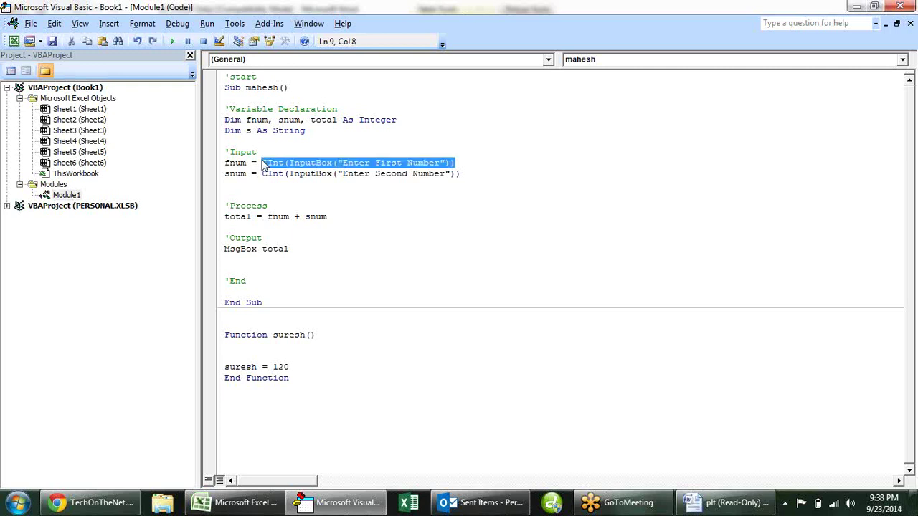
left_click(335, 197)
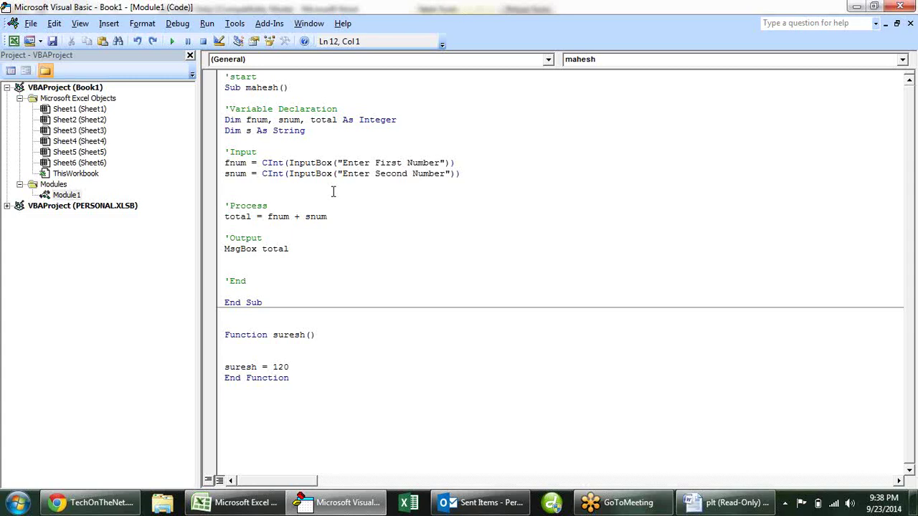
left_click(443, 163)
left_click(433, 163)
- Run mahesh, cancel the first prompt, and end the macro after the type mismatch error 13
left_click(174, 43)
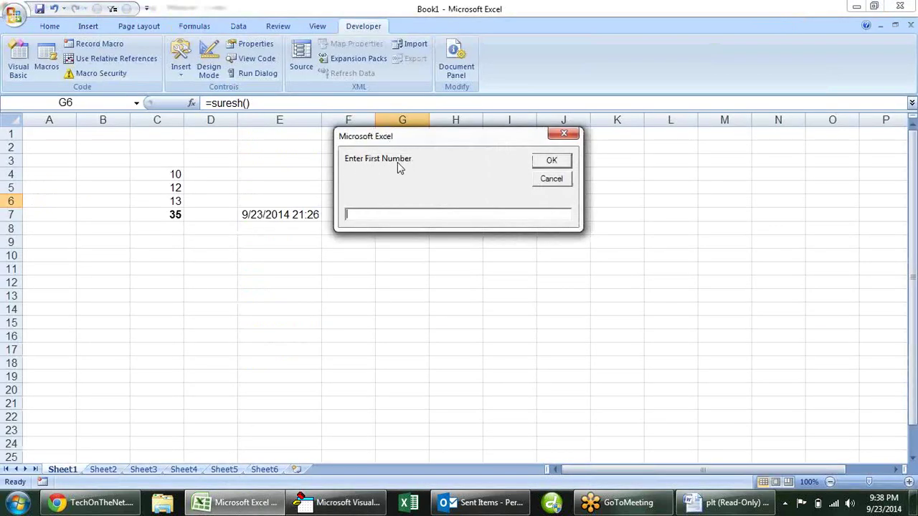
left_click(542, 180)
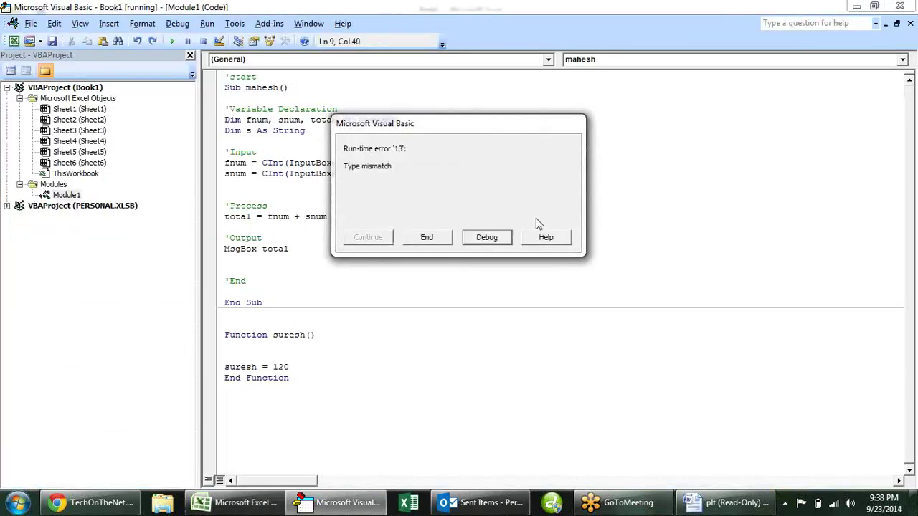
left_click(429, 241)
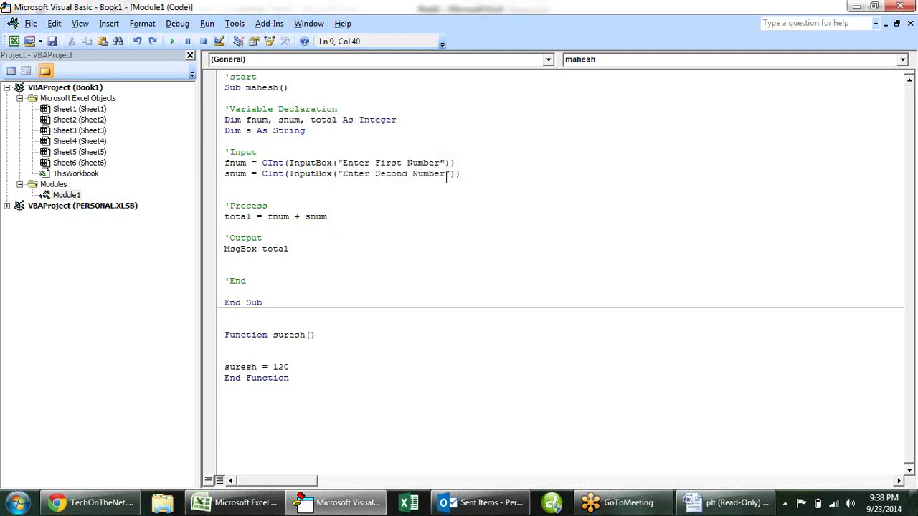
- Delete both InputBox prompt texts and rerun, entering 20 and 30 to get 50
left_click_drag(439, 162, 346, 166)
key("Delete")
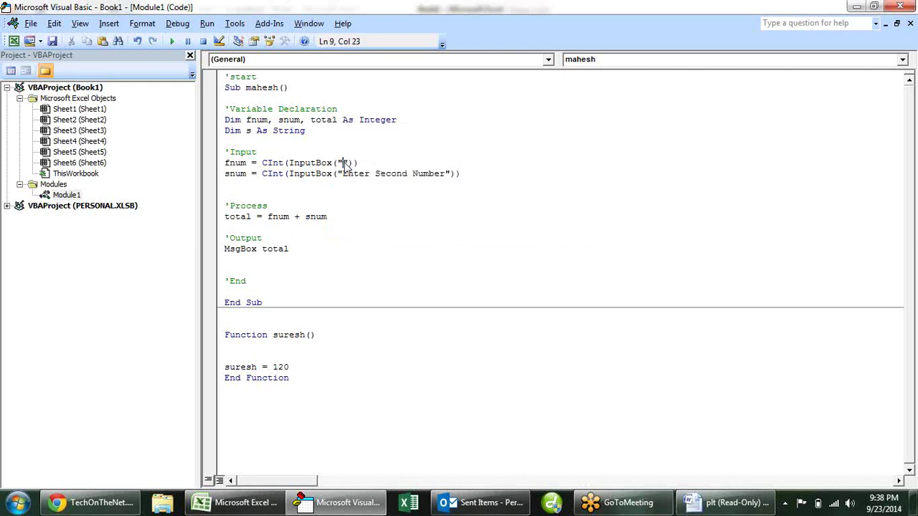
left_click_drag(444, 174, 344, 175)
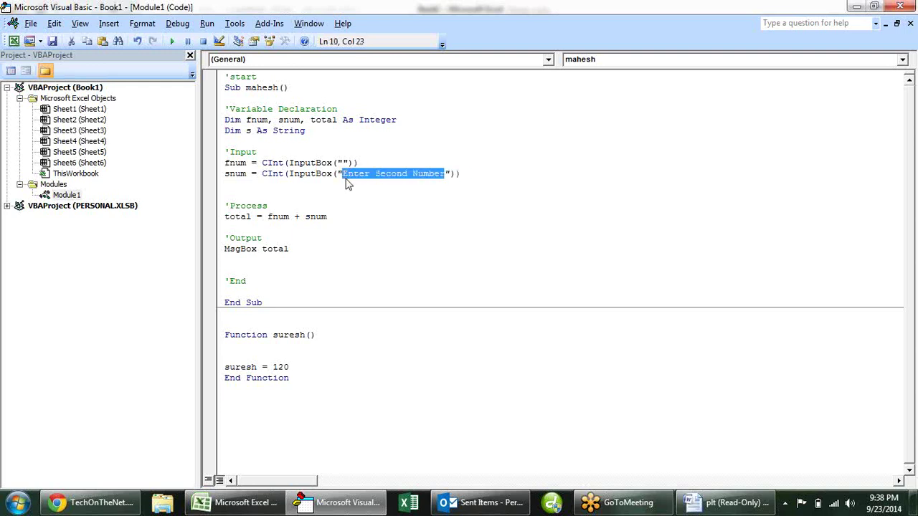
key("Delete")
left_click(462, 197)
left_click(172, 40)
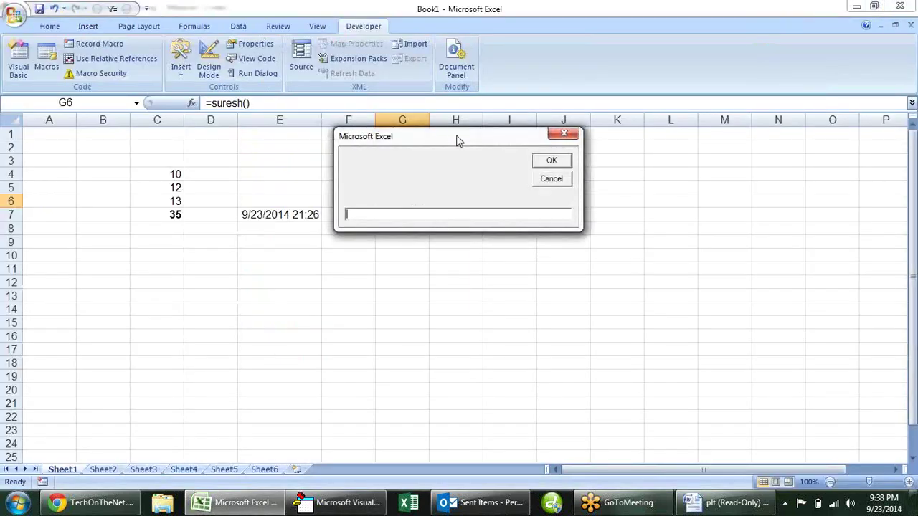
type("20")
left_click(548, 160)
type("30")
key("Return")
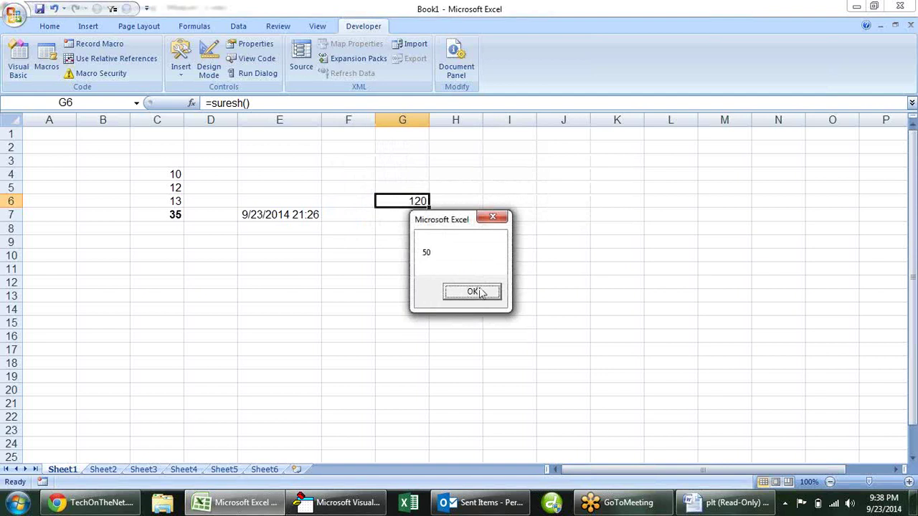
left_click(472, 291)
- Remove the empty quotes from both InputBox calls and run, hitting an Argument not optional error
left_click(349, 163)
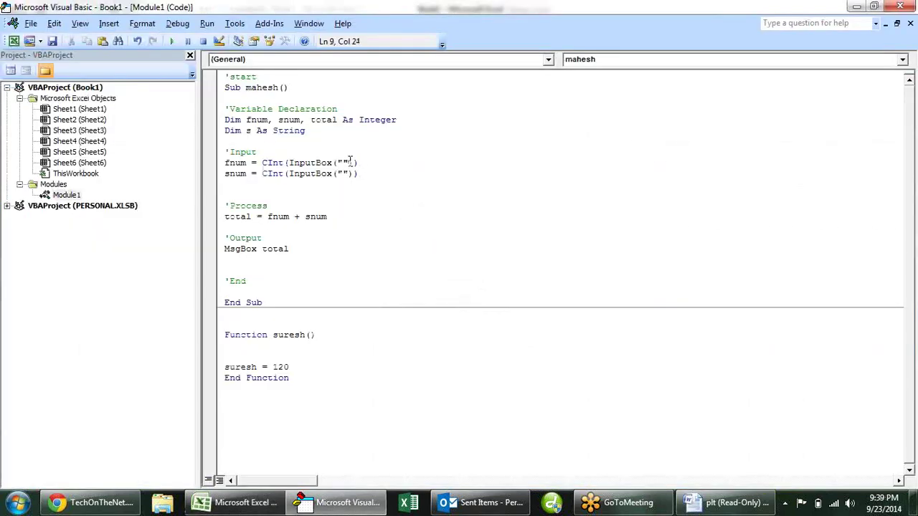
key("BackSpace")
key("BackSpace")
left_click(337, 174)
key("Right")
key("Right")
key("BackSpace")
key("BackSpace")
left_click(396, 215)
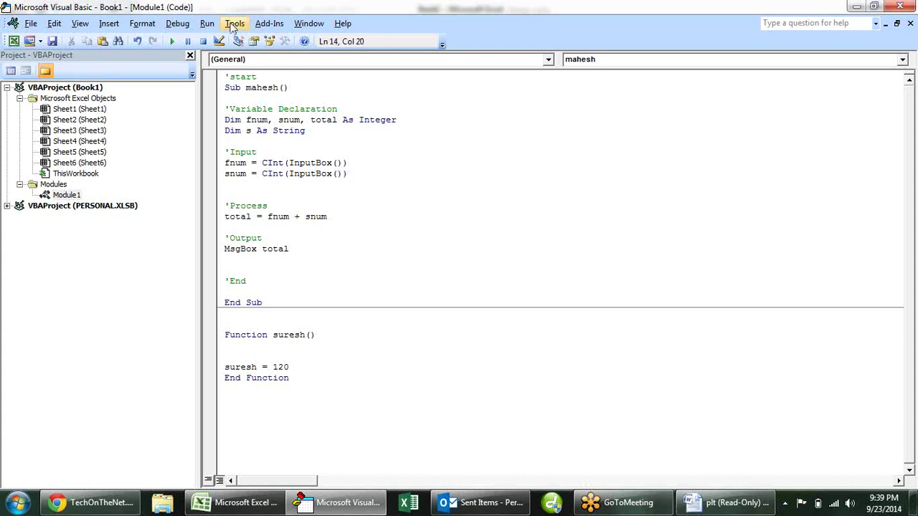
left_click(184, 42)
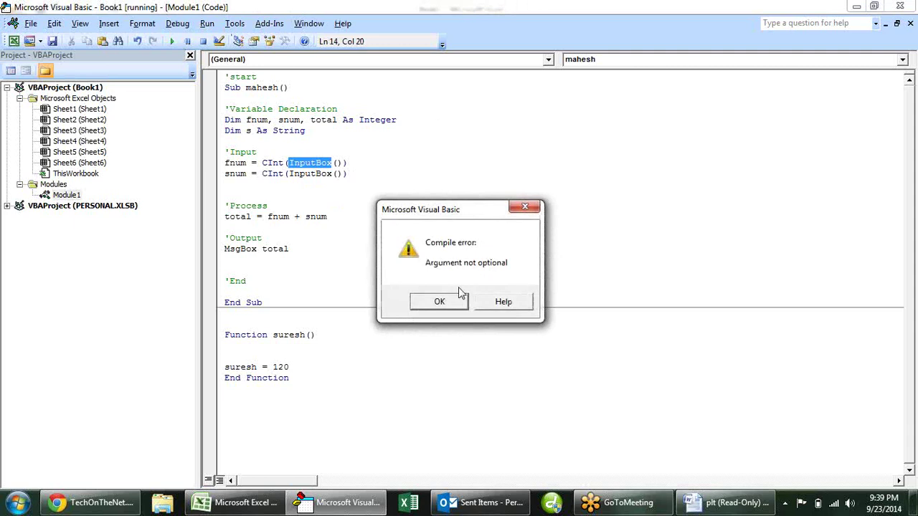
left_click(439, 301)
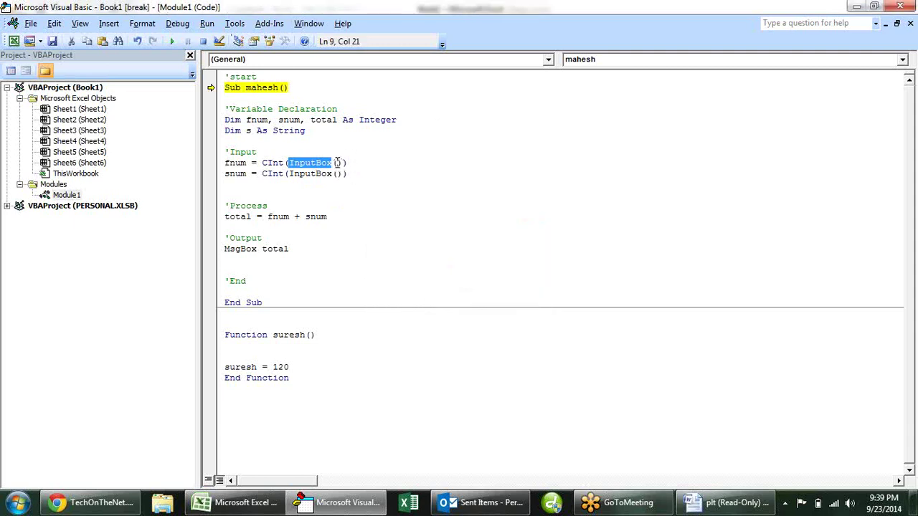
- Restore InputBox("") in both calls and rerun, adding 10 and 20 to show 30
left_click(337, 163)
type("\"\"")
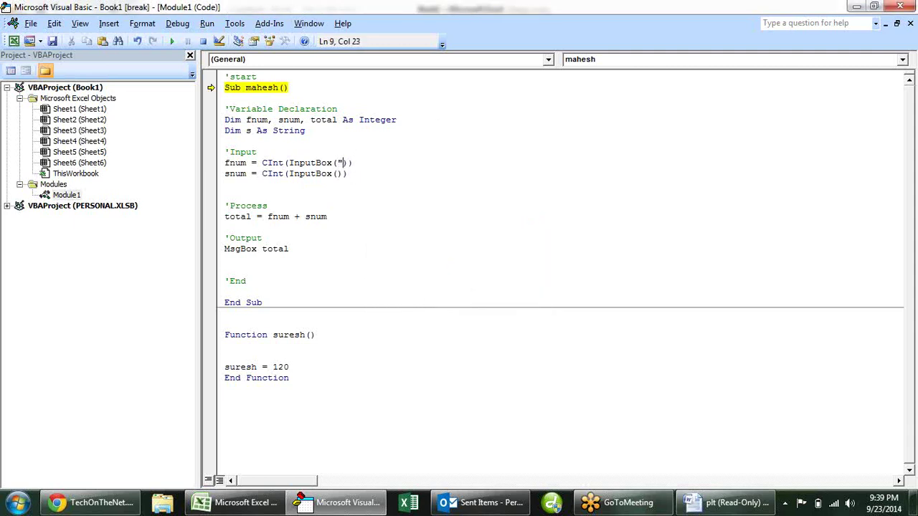
left_click(338, 174)
type("\"\"")
left_click(172, 42)
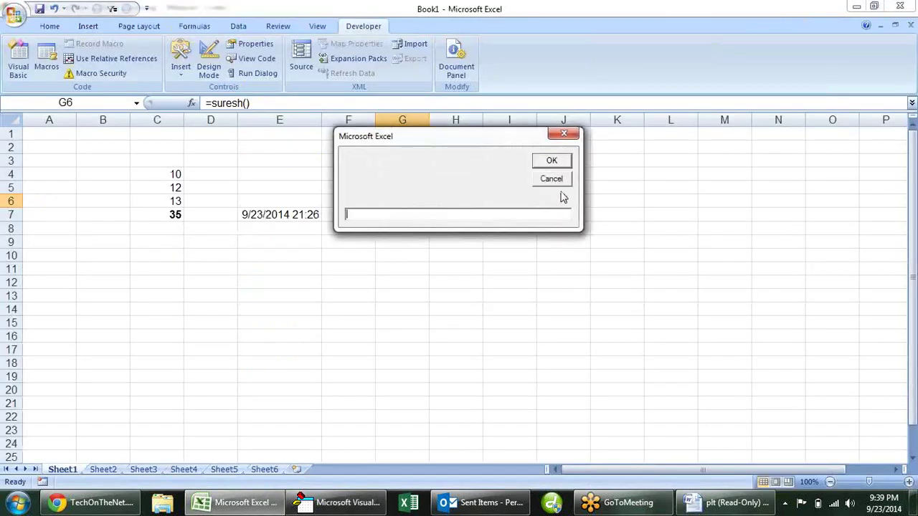
type("10")
key("Return")
type("20")
key("Return")
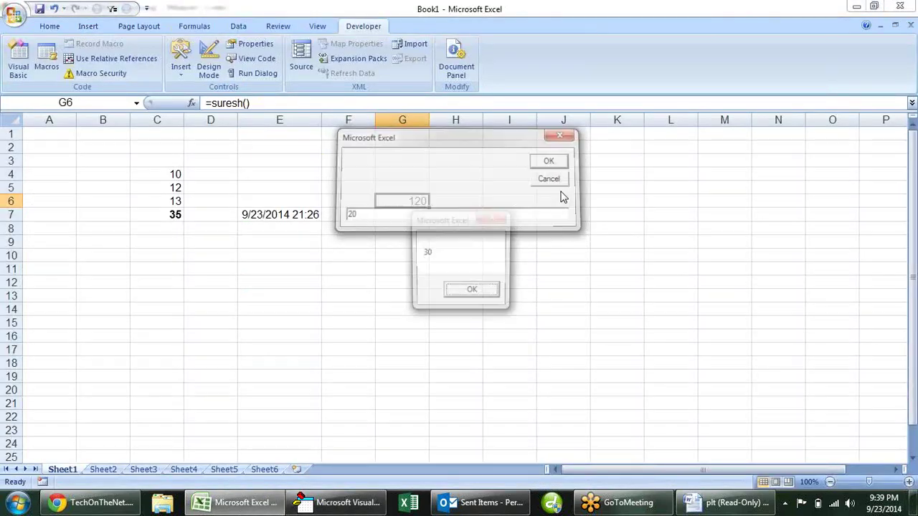
left_click(490, 293)
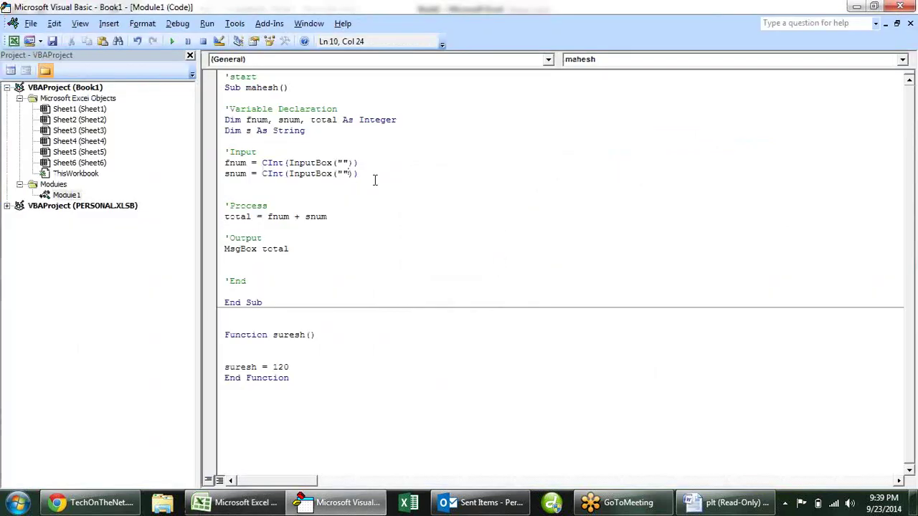
left_click(343, 163)
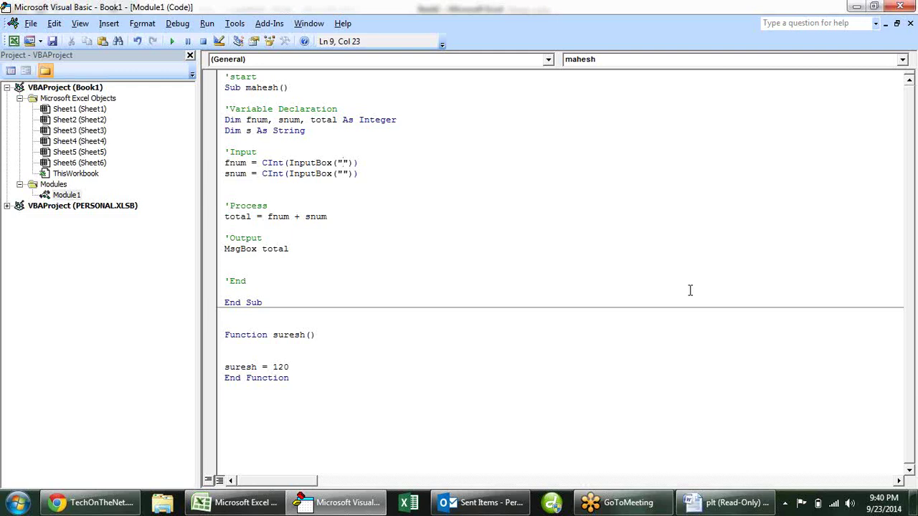
left_click(284, 163)
key("BackSpace")
key("BackSpace")
key("BackSpace")
key("BackSpace")
type("val")
key("Down")
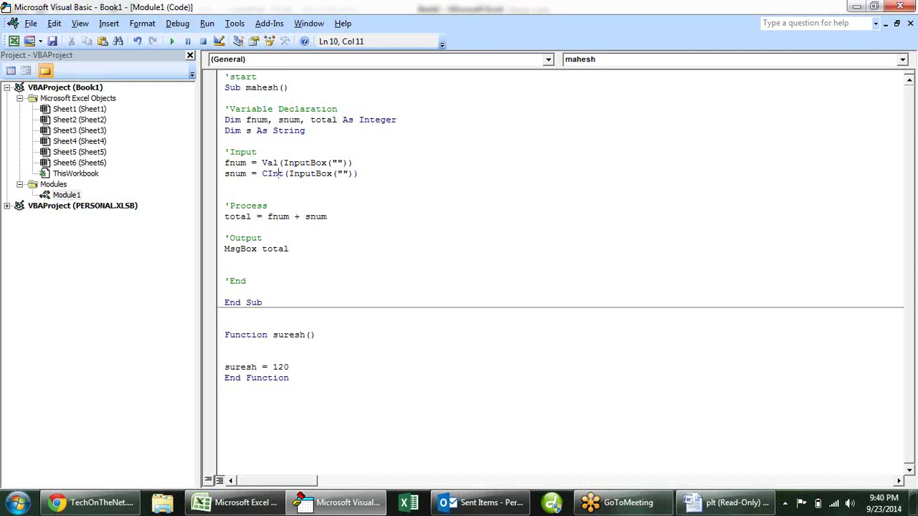
key("Up")
key("BackSpace")
key("BackSpace")
type("alue")
key("Down")
key("Up")
key("BackSpace")
key("BackSpace")
key("BackSpace")
key("BackSpace")
key("BackSpace")
type("cint")
key("Down")
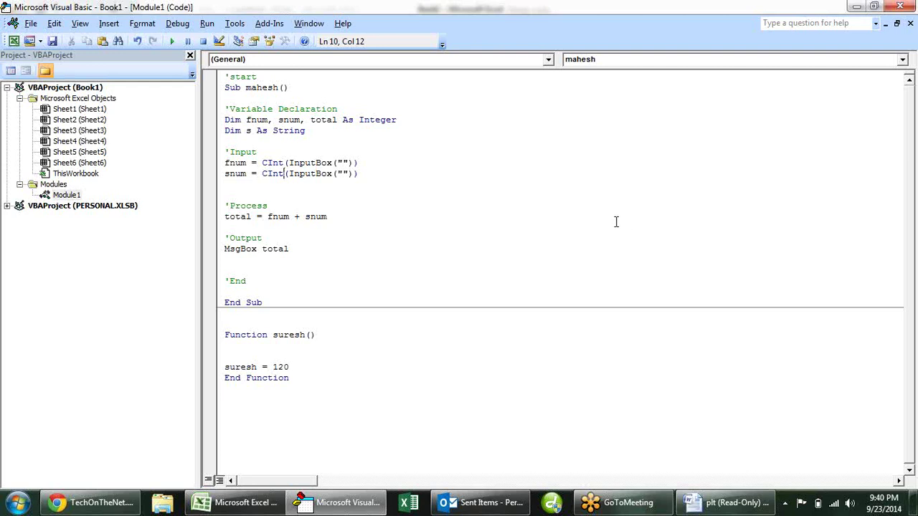
left_click(299, 216)
double_click(297, 217)
left_click(300, 216)
left_click(334, 230)
key("alt+F11")
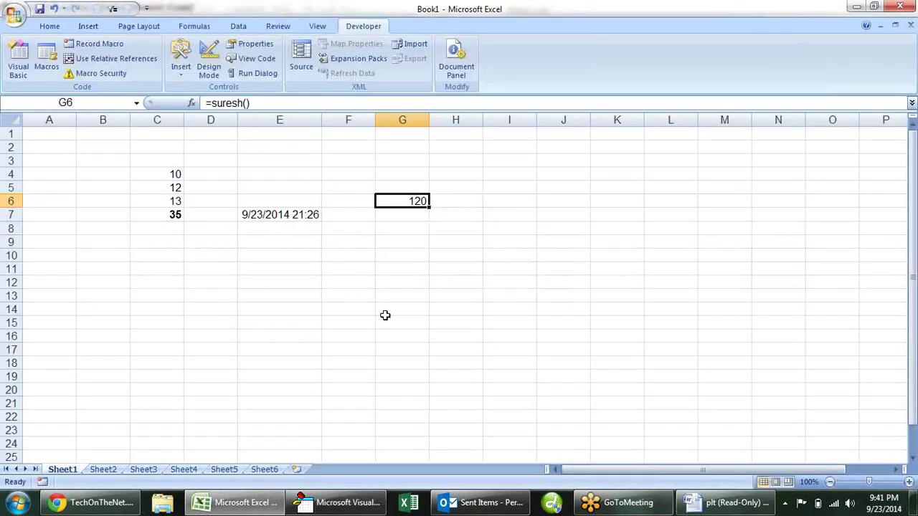
key("alt+F11")
left_click(350, 138)
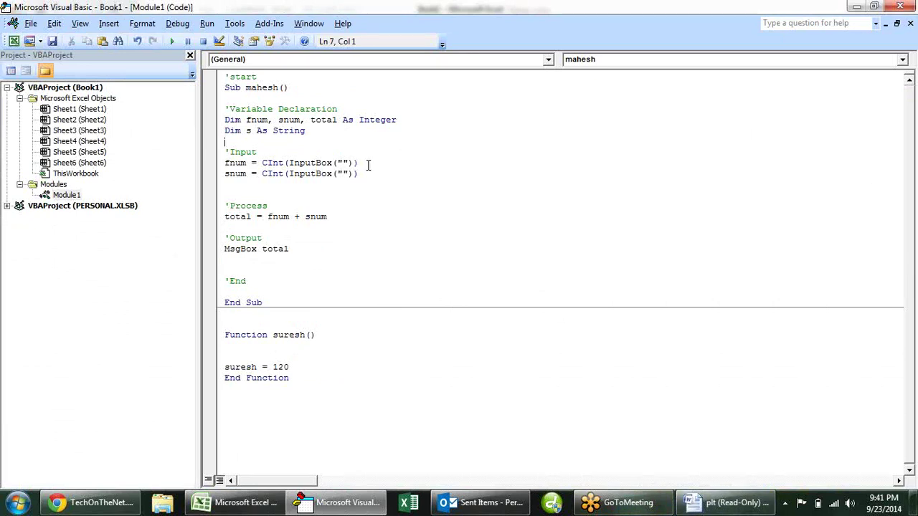
left_click(724, 503)
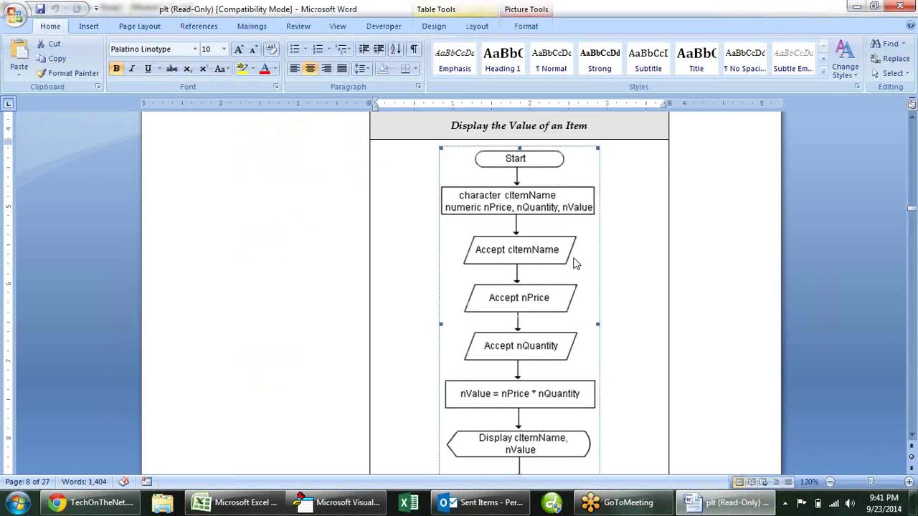
scroll(574, 264, "down", 4)
scroll(573, 262, "down", 5)
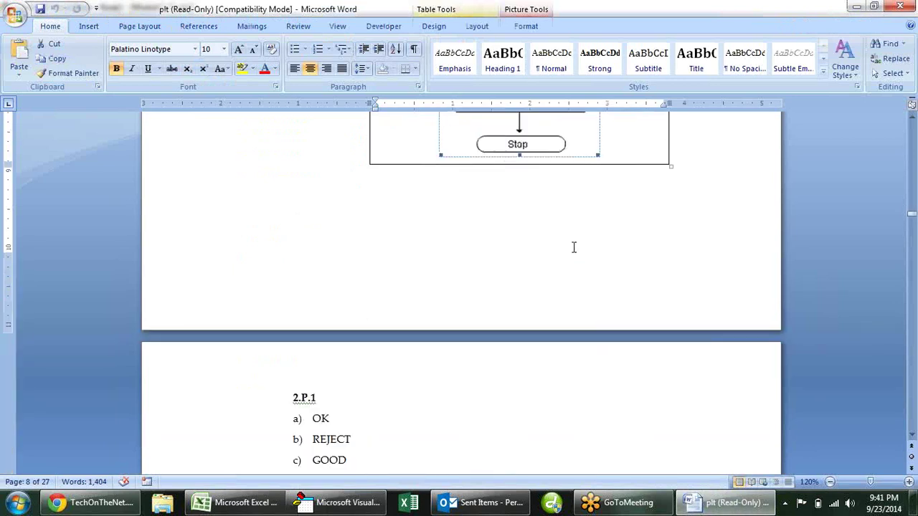
scroll(574, 247, "up", 8)
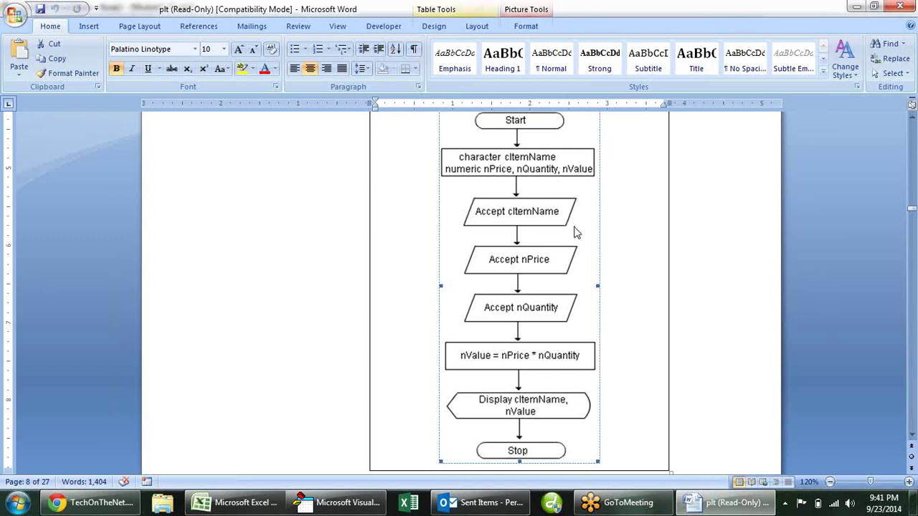
scroll(575, 230, "down", 3)
key("alt+Tab")
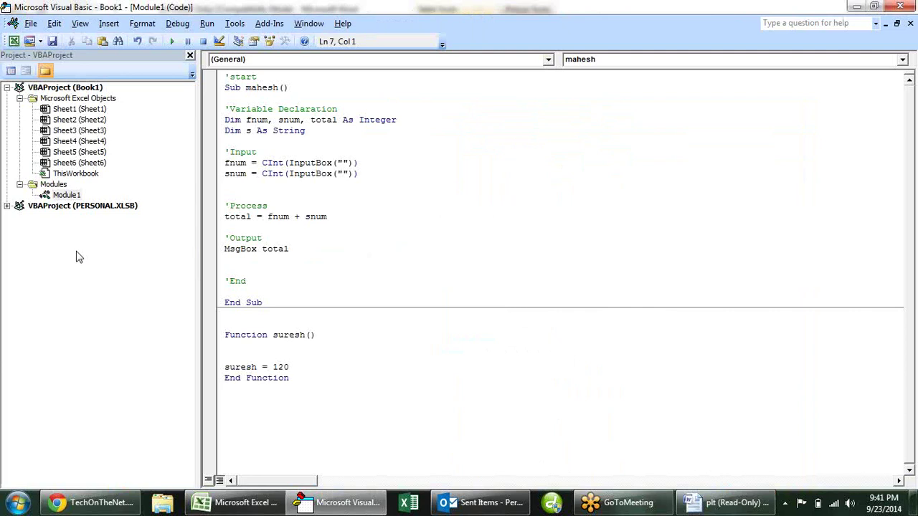
- Insert blank lines at the top of Module1 and review the Word flowchart
left_click(224, 76)
key("Return")
key("Return")
key("Return")
key("Return")
key("Return")
key("Return")
key("Return")
key("Return")
key("Return")
key("Return")
key("Return")
key("Return")
key("Return")
key("Return")
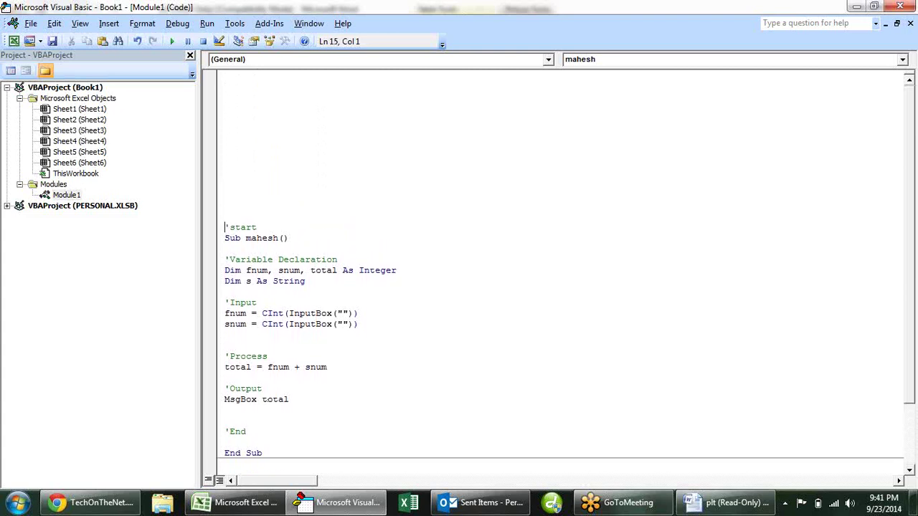
key("Return")
left_click(268, 91)
key("alt+Tab")
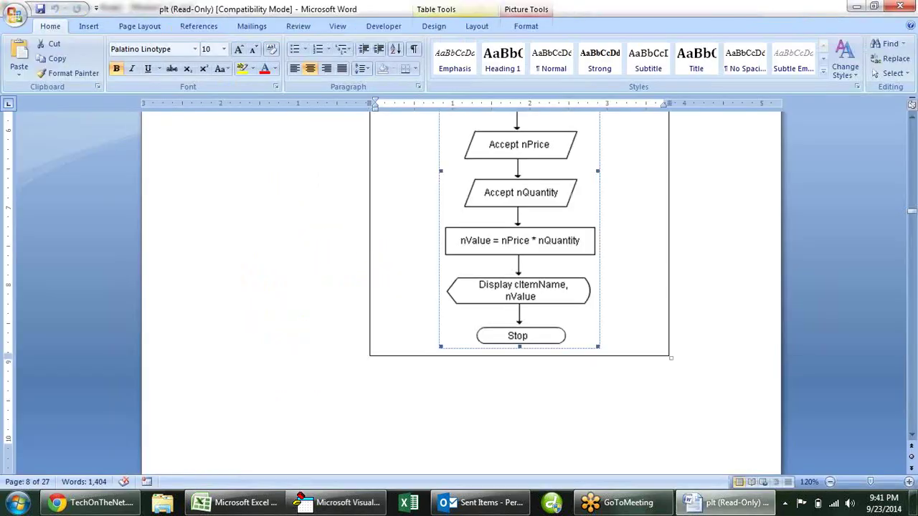
scroll(700, 361, "up", 6)
scroll(720, 338, "down", 1)
scroll(721, 338, "down", 1)
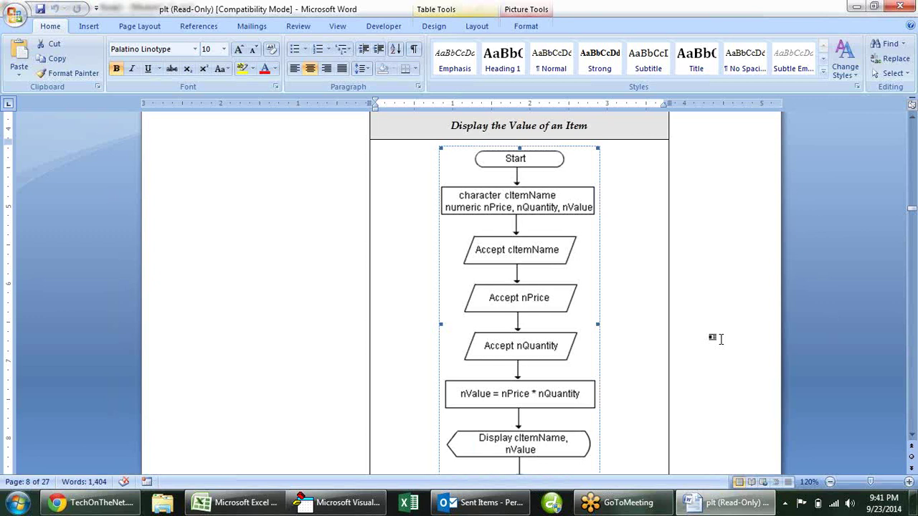
key("alt+Tab")
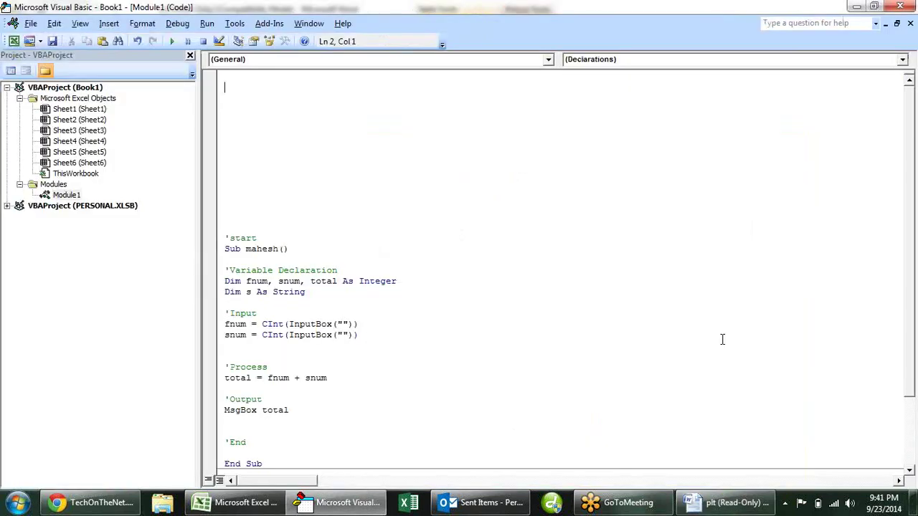
- Type sub abc to create an empty Sub abc() with a blank body line, checking the flowchart
type("sub ")
type("abc")
key("Return")
key("Return")
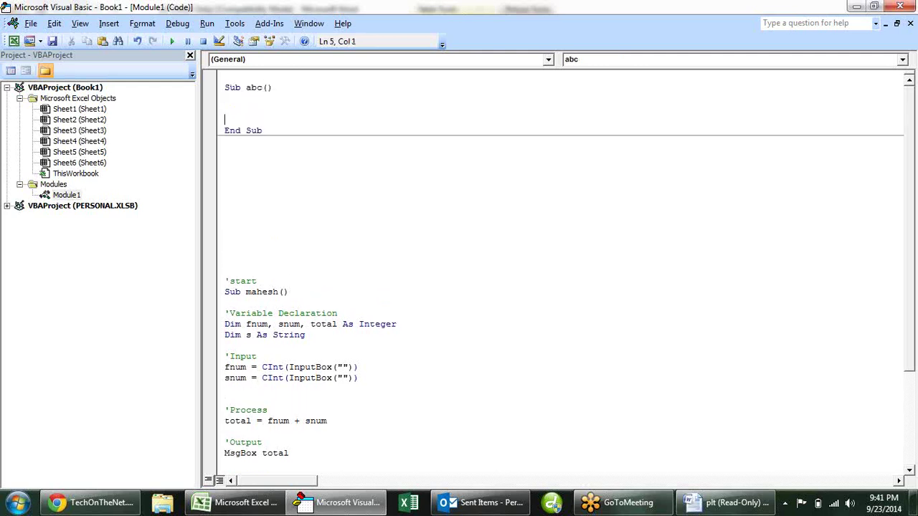
key("Return")
key("Up")
key("Up")
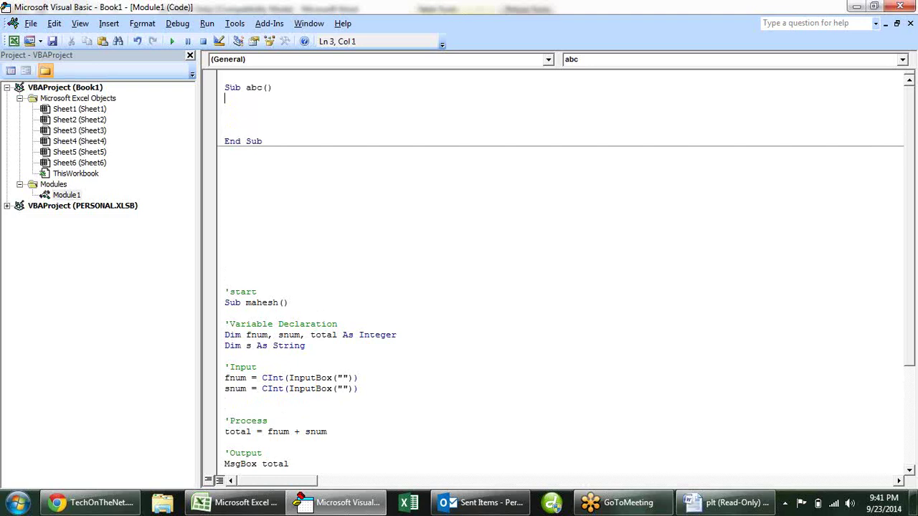
key("alt+Tab")
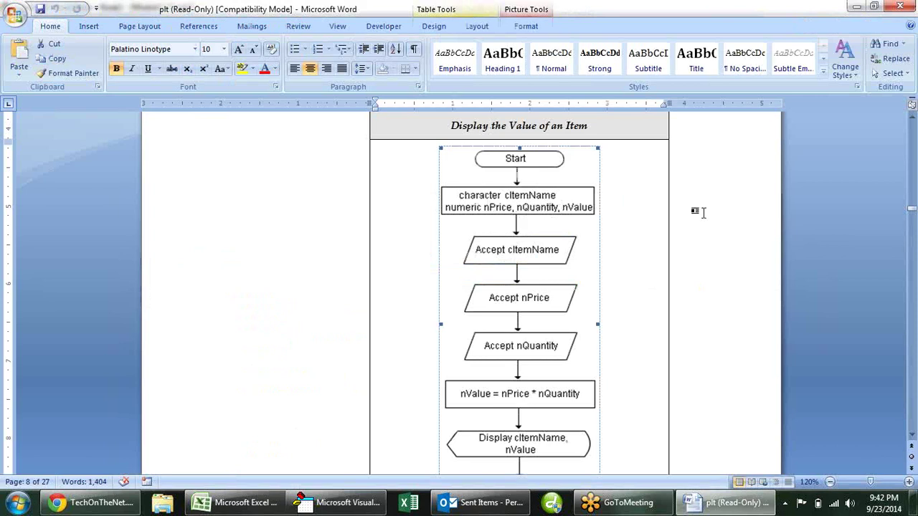
key("alt+Tab")
key("alt+Tab")
key("alt+Tab")
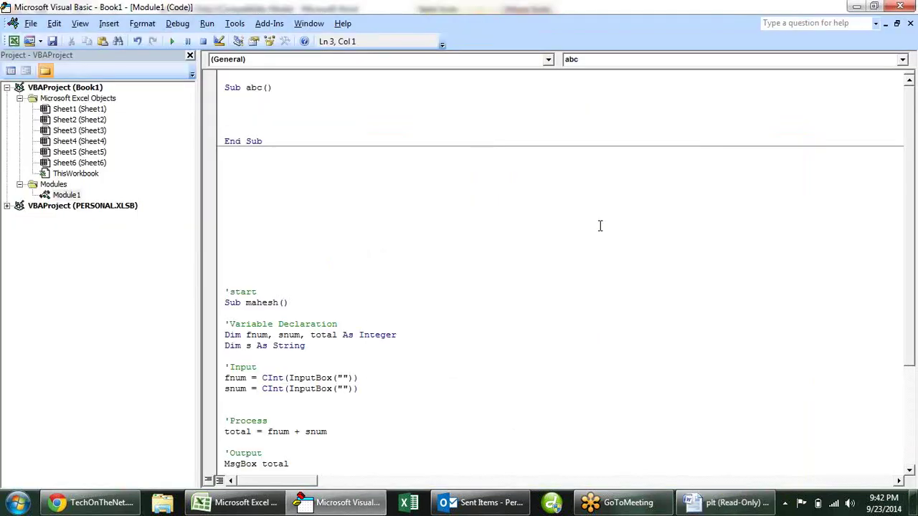
- Add a 'Varibale Declaration comment inside Sub abc
type("'Varibale Declaration")
key("Return")
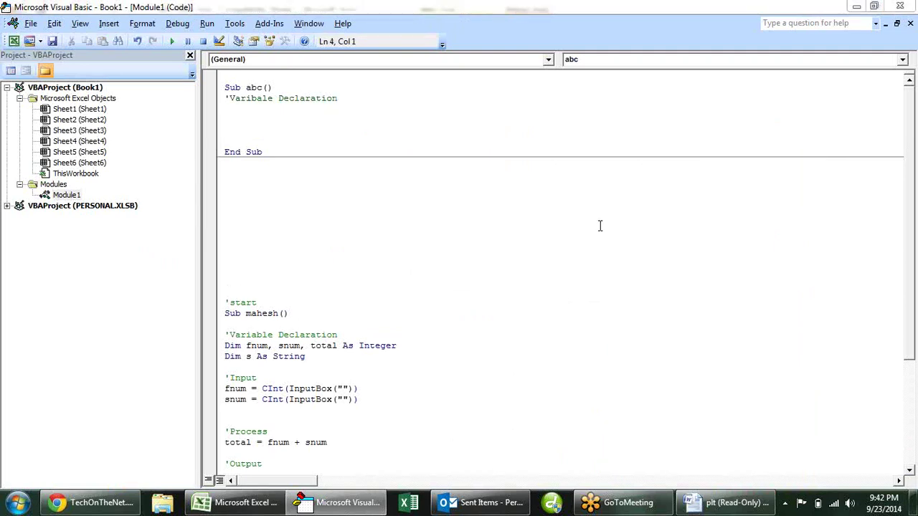
key("alt+Tab")
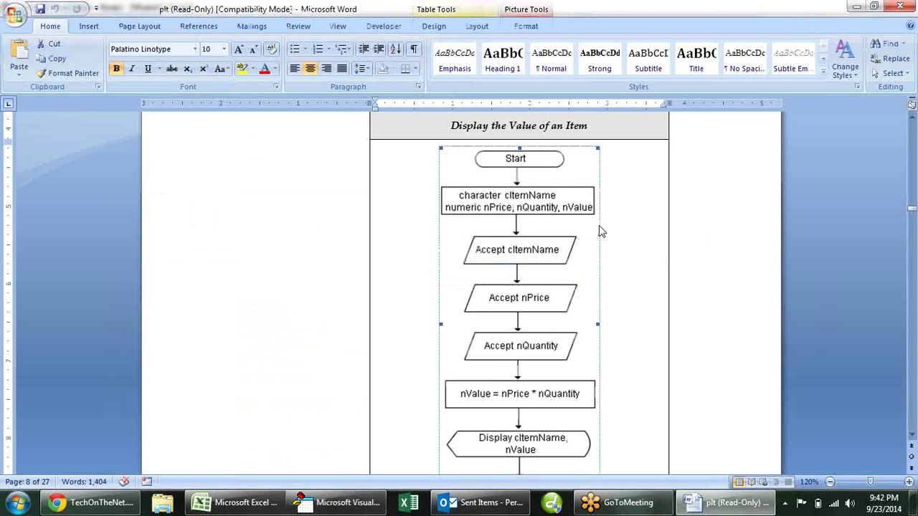
key("alt+Tab")
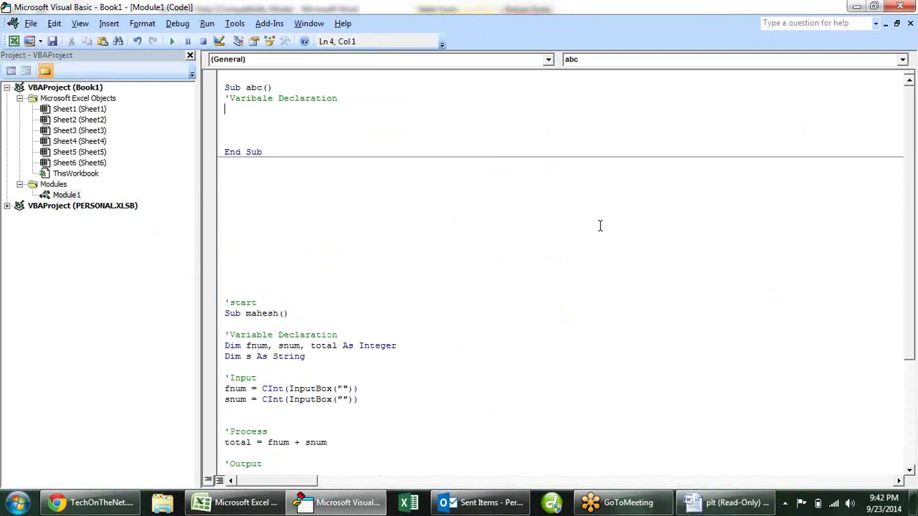
- Declare citemname As String below the comment
type("Dim")
key("alt+Tab")
key("alt+Tab")
type("C")
type("itemname")
type(" as ")
type("stri")
key("Tab")
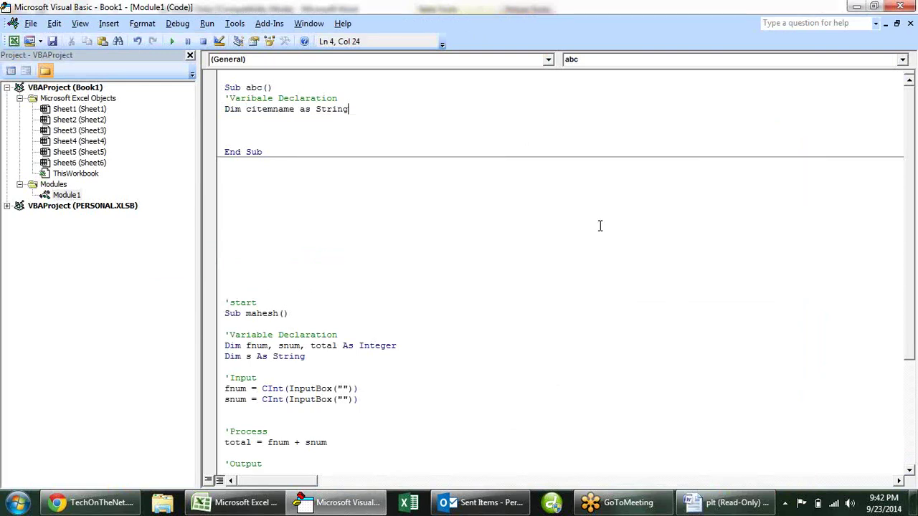
key("Return")
left_click(283, 109)
left_click_drag(348, 109, 300, 109)
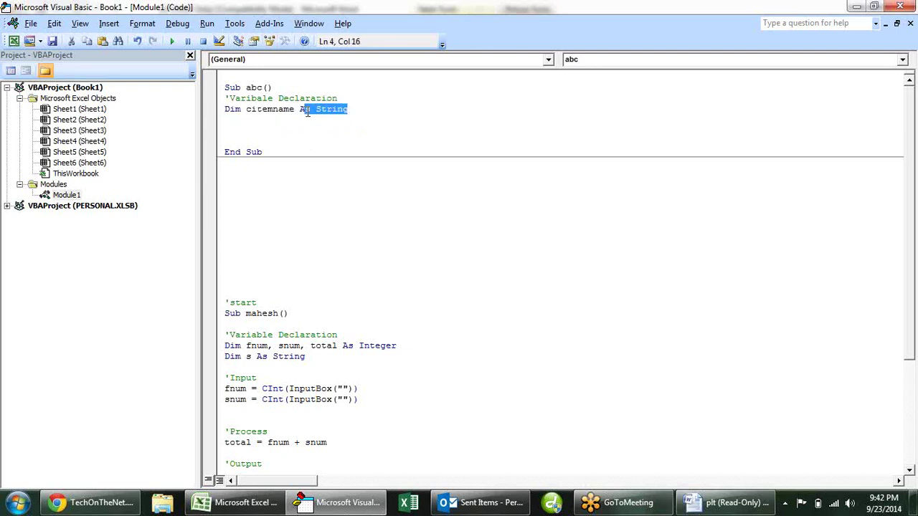
left_click(365, 113)
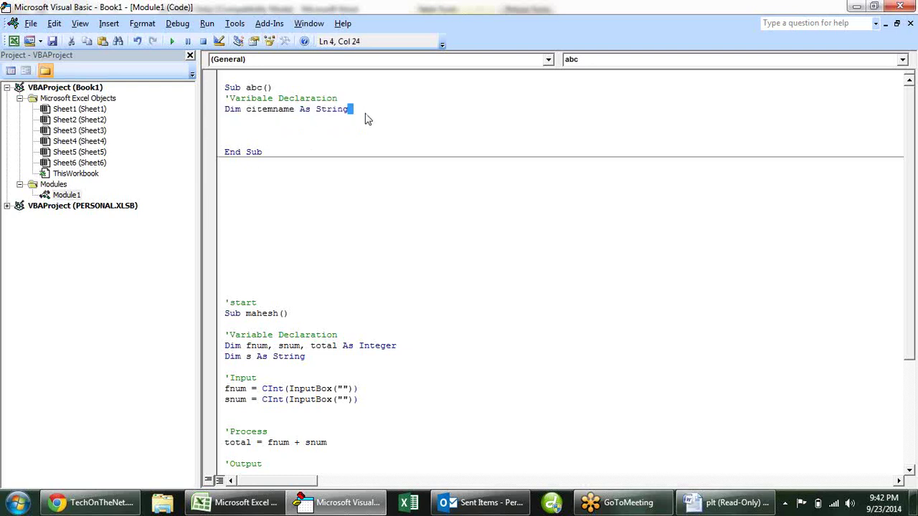
key("alt+Tab")
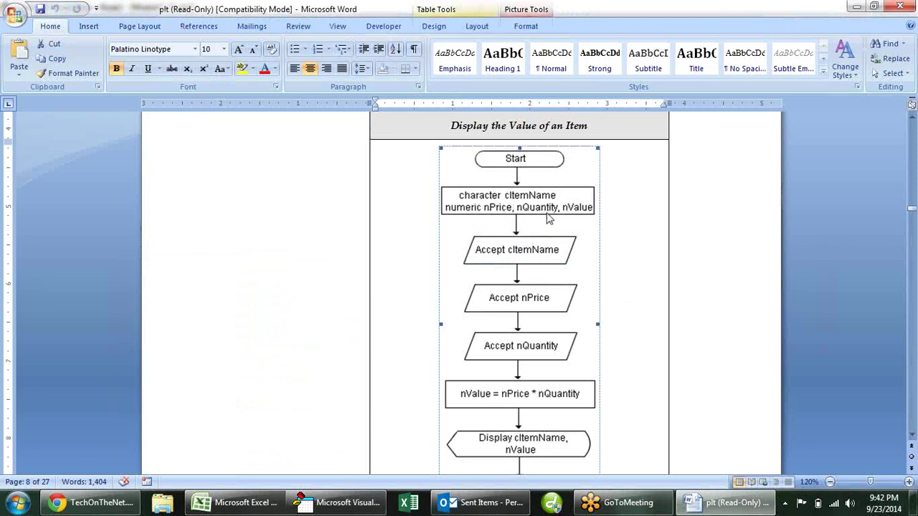
key("alt+Tab")
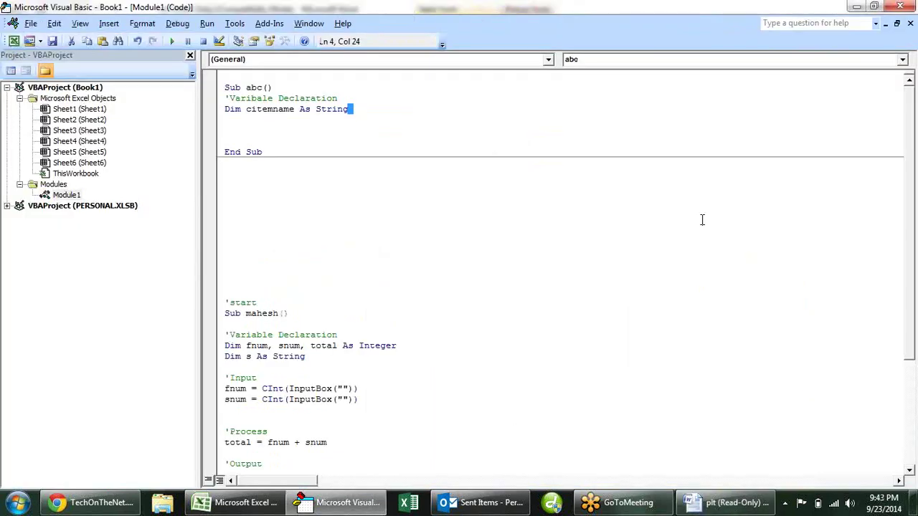
- Declare nprice, nqty, nvalue As Integer and leave blank lines before End Sub
key("Down")
type("dim ")
type("n")
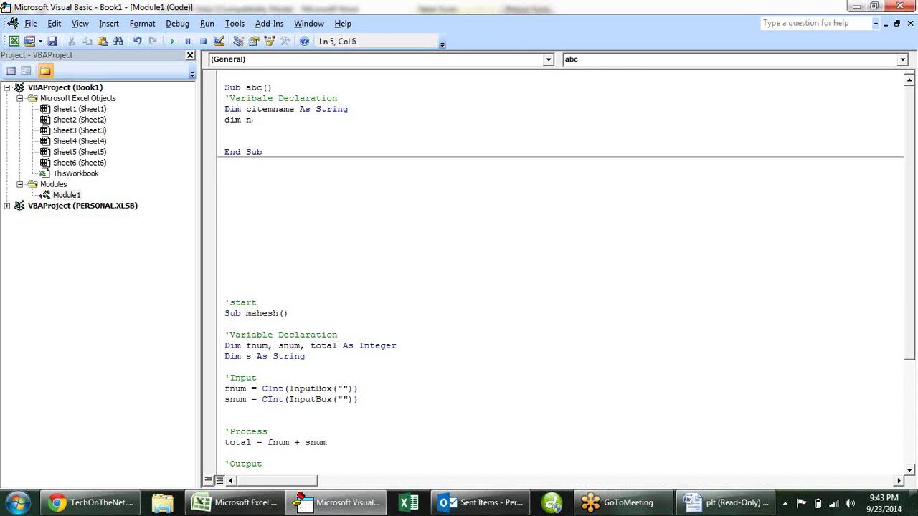
type("price,  n")
key("BackSpace")
key("BackSpace")
type("nqty")
key("alt+Tab")
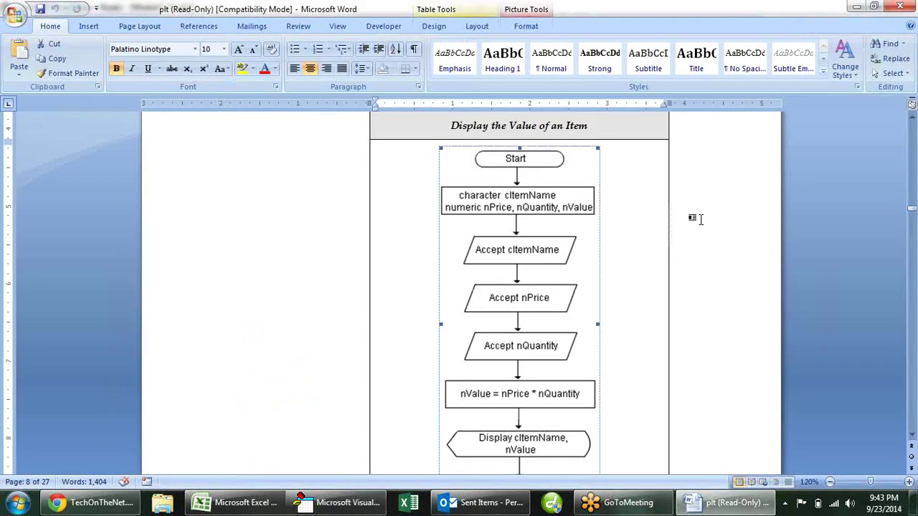
key("alt+Tab")
type("nvalue")
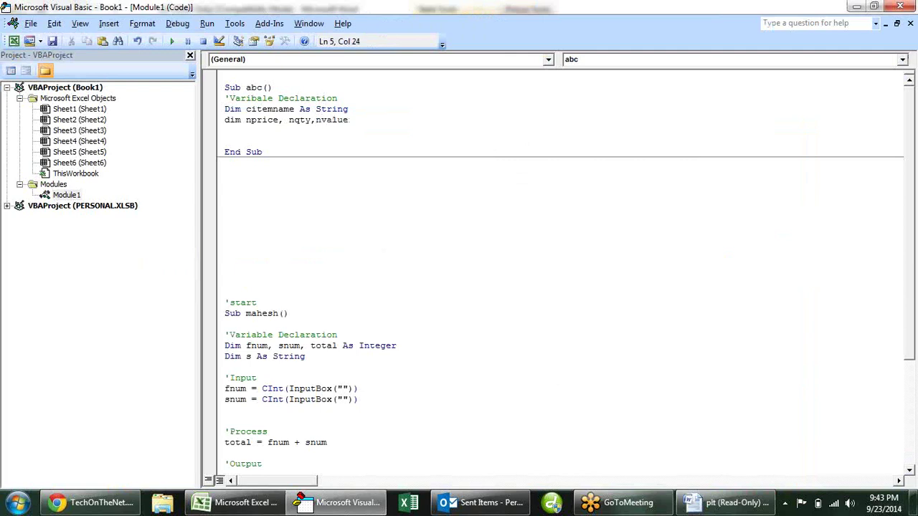
type(" asint")
key("BackSpace")
key("BackSpace")
key("BackSpace")
type("in")
key("Tab")
key("Down")
key("Return")
key("Return")
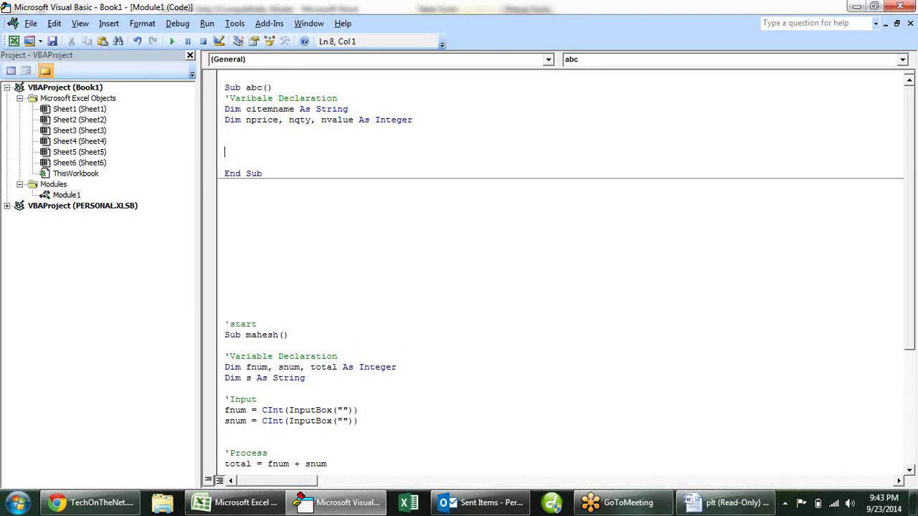
key("Return")
key("alt+Tab")
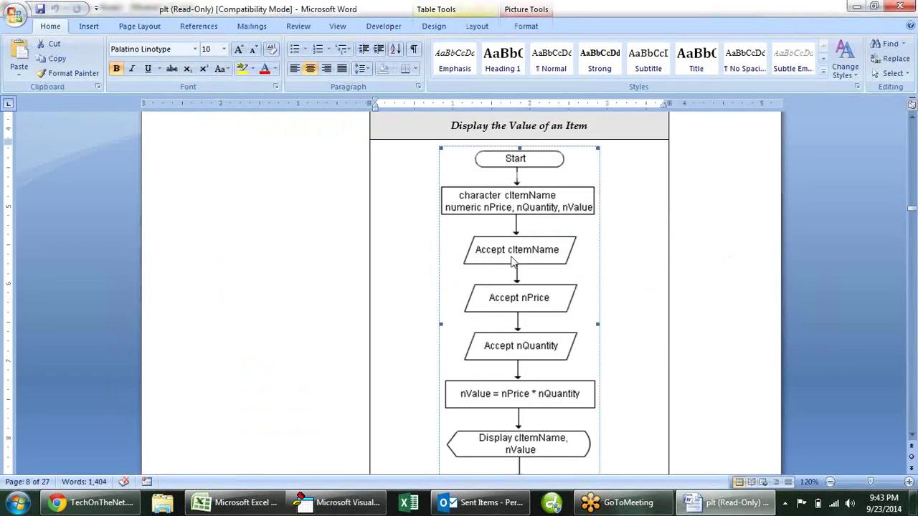
key("alt+Tab")
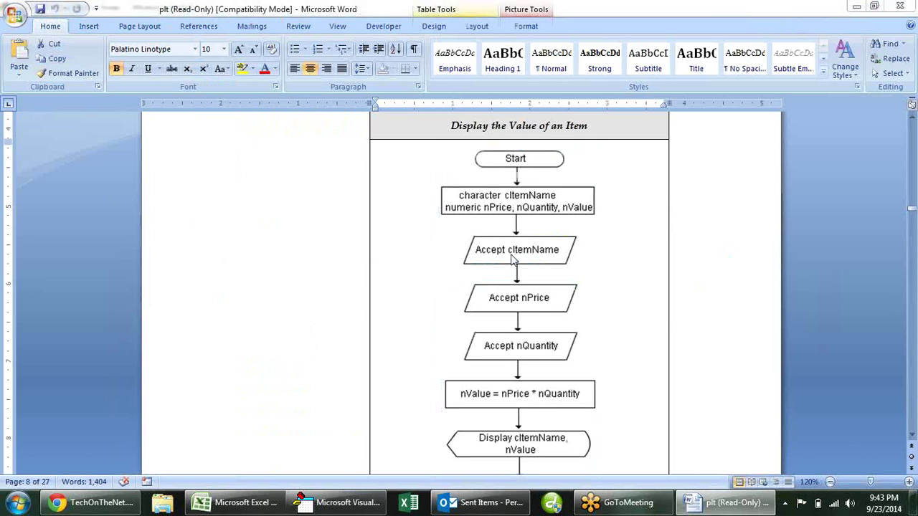
left_click(322, 421)
- Add citemname = InputBox("Enter Item Name") on the empty line of Sub abc
left_click(277, 142)
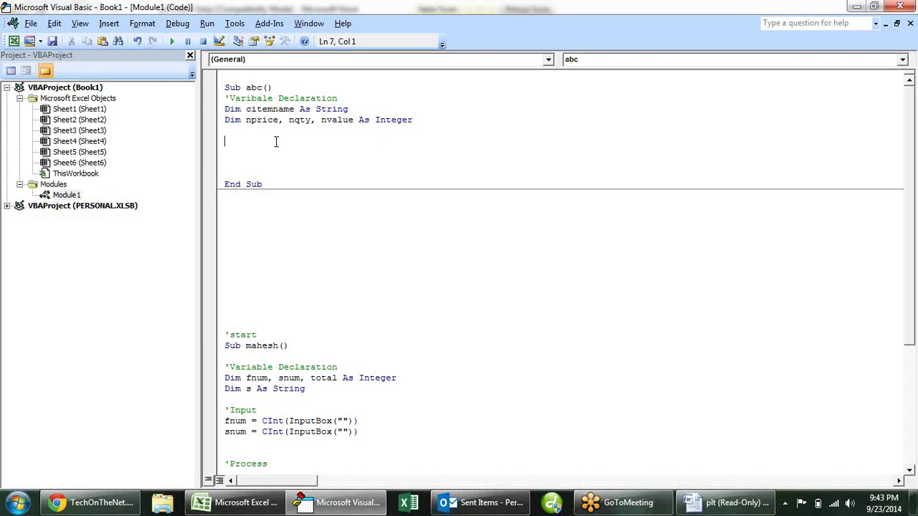
type("citemname=")
type("Inputbox")
type("(")
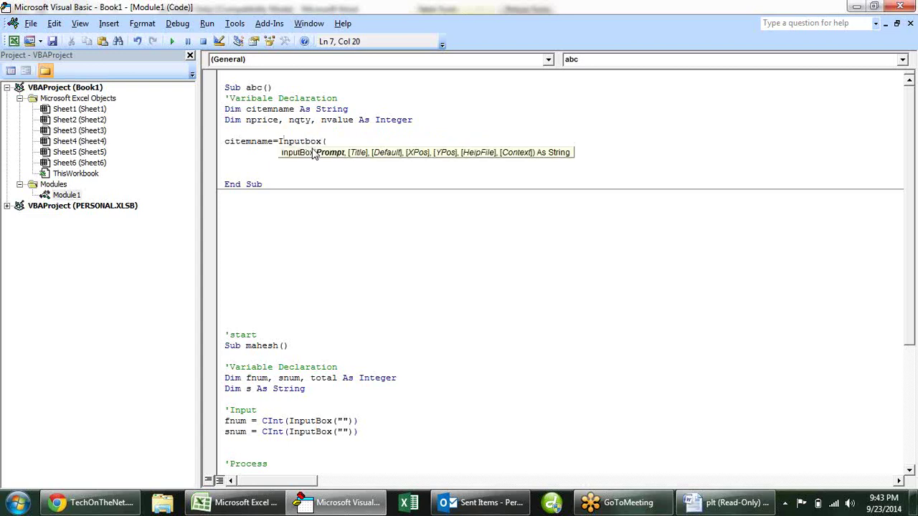
type("\"Enter Item Name\"")
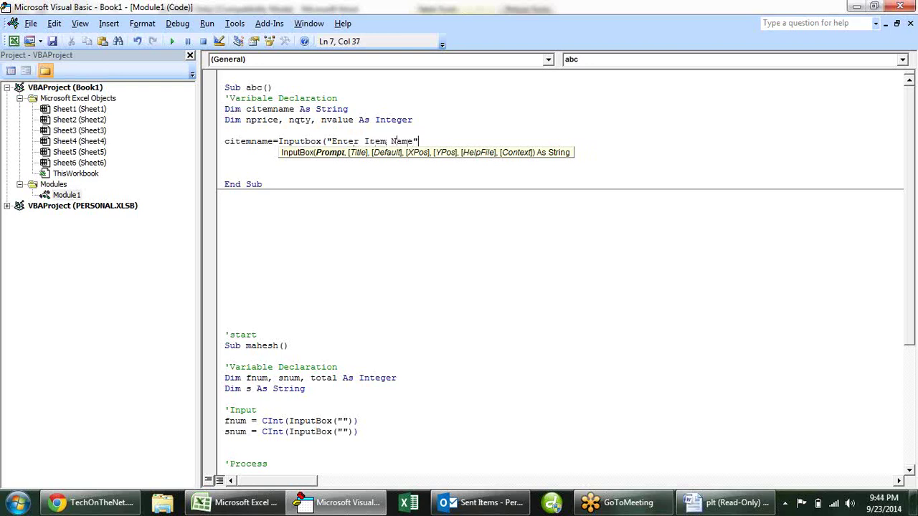
type(")")
key("Return")
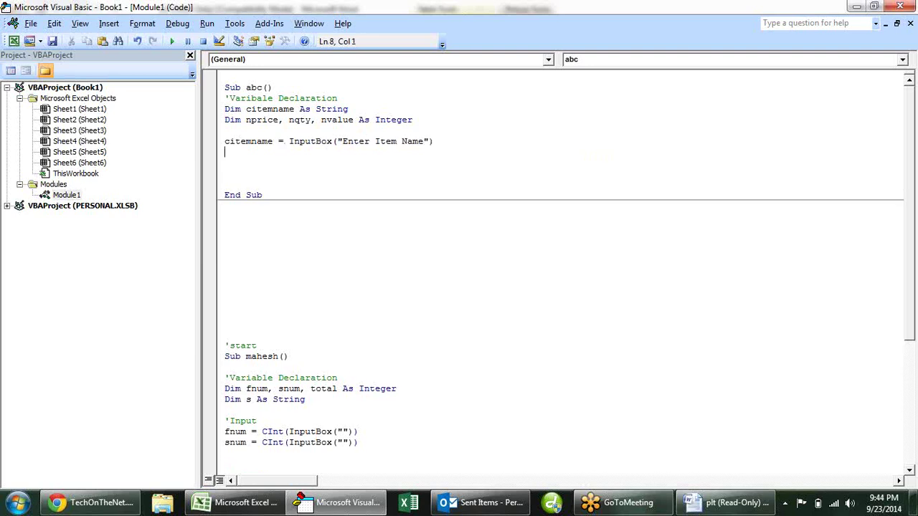
key("alt+Tab")
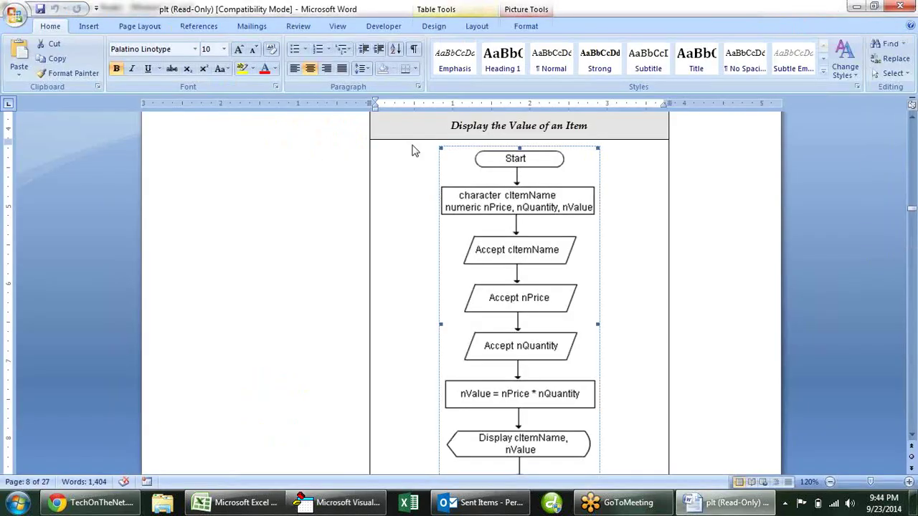
- Add the line nprice = CInt(InputBox("Enter Price"))
key("alt+Tab")
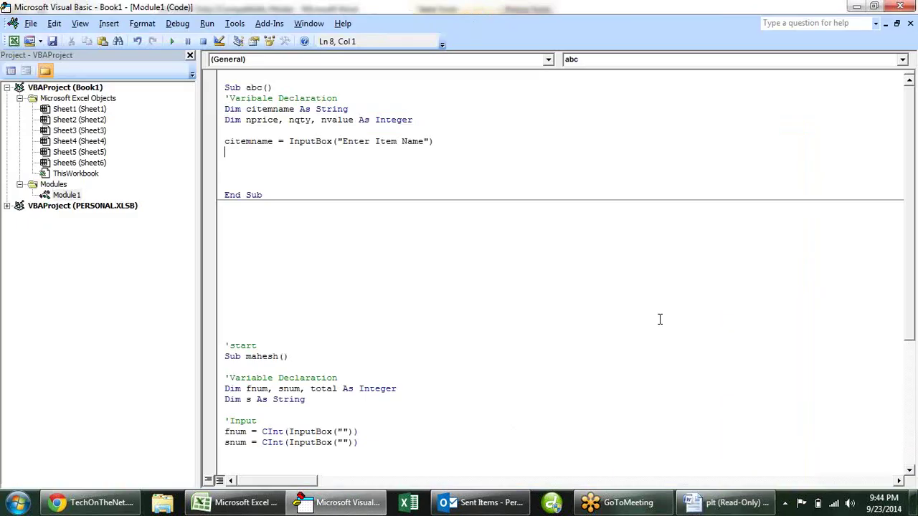
type("nprice")
type("= cint")
type("(")
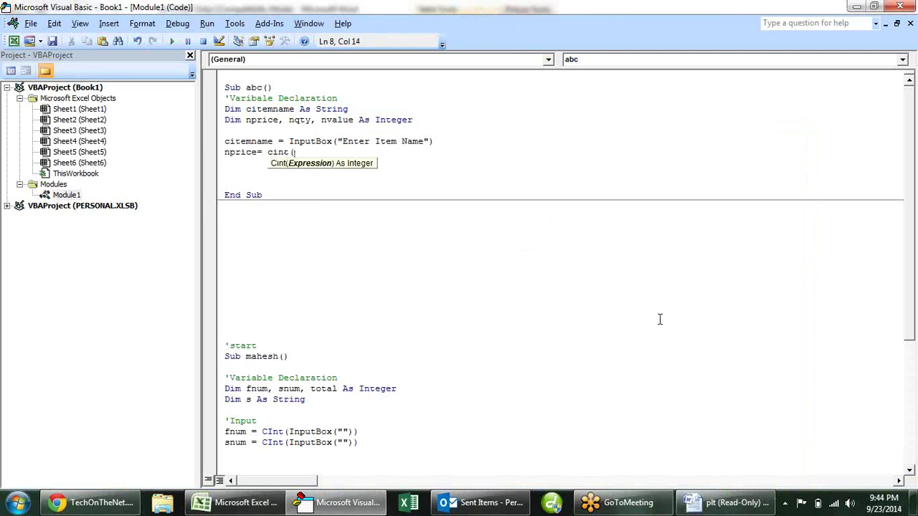
type(")")
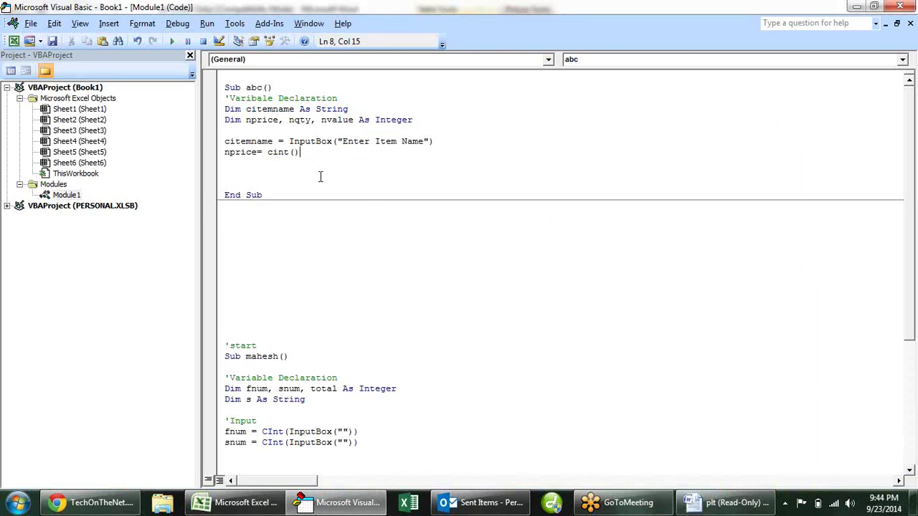
key("Left")
type("Inputbox(\"Enter Price")
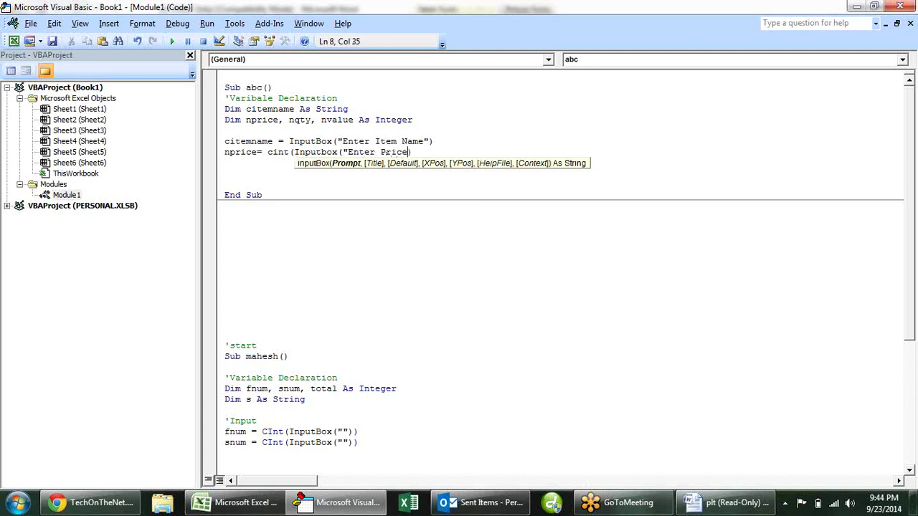
type("\")")
type("))")
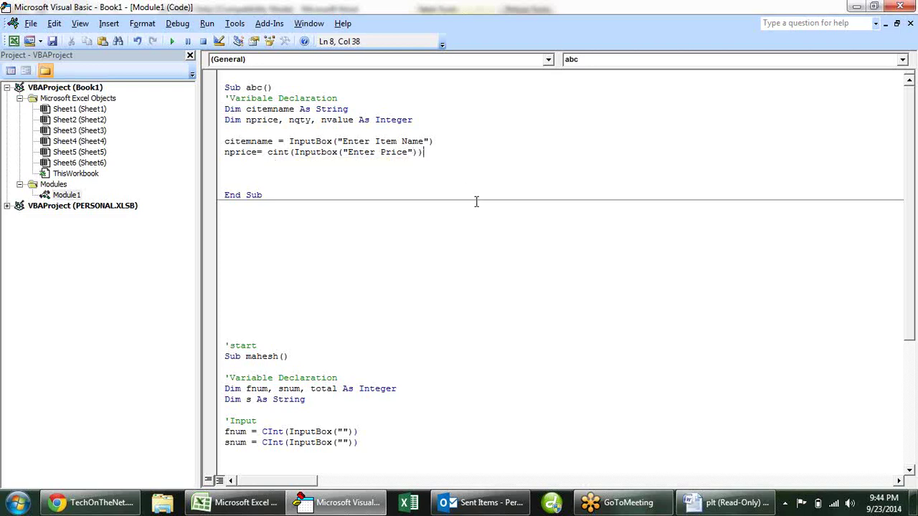
key("Return")
key("alt+Tab")
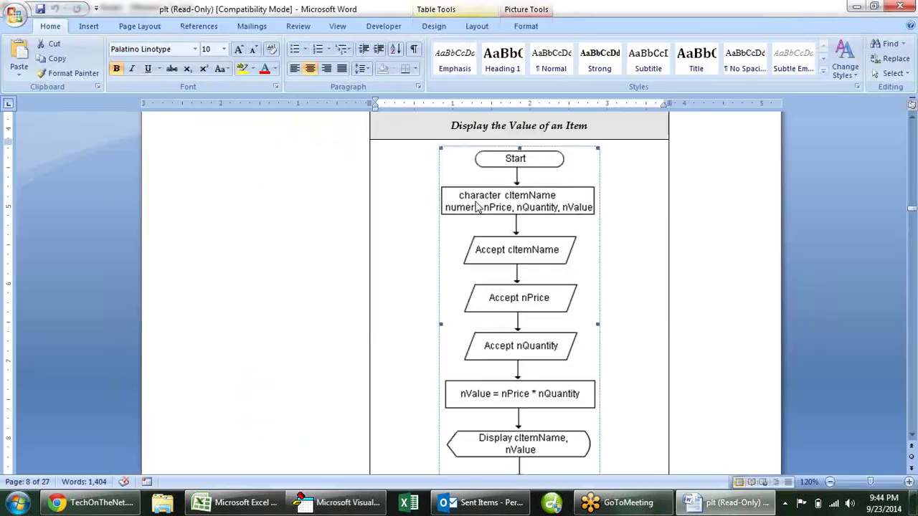
key("alt+Tab")
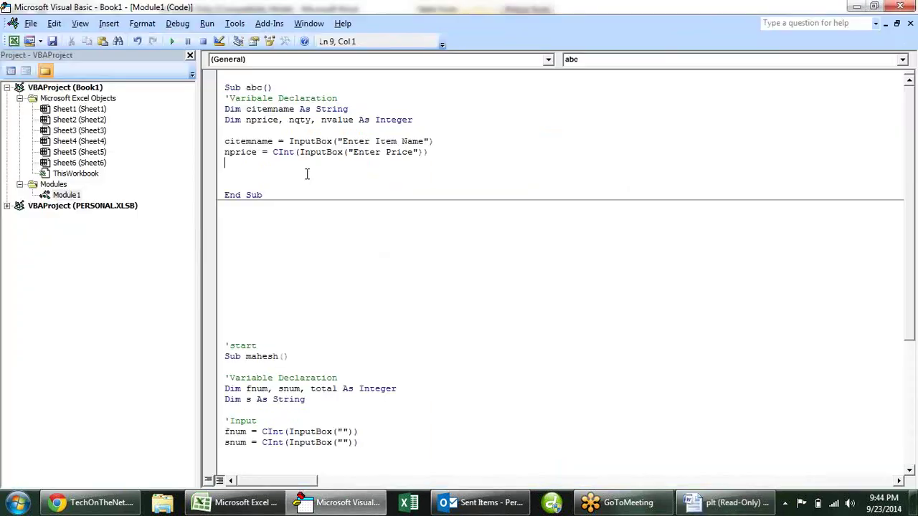
- Duplicate that line as nqty = CInt(InputBox("Enter Quantity"))
left_click_drag(429, 152, 212, 156)
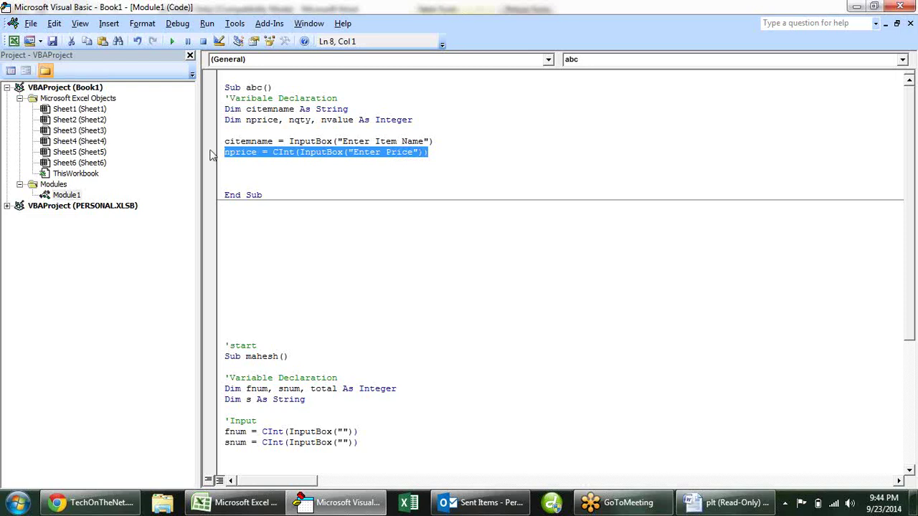
key("Down")
type("nprice = CInt(InputBox(\"Enter Price\"))")
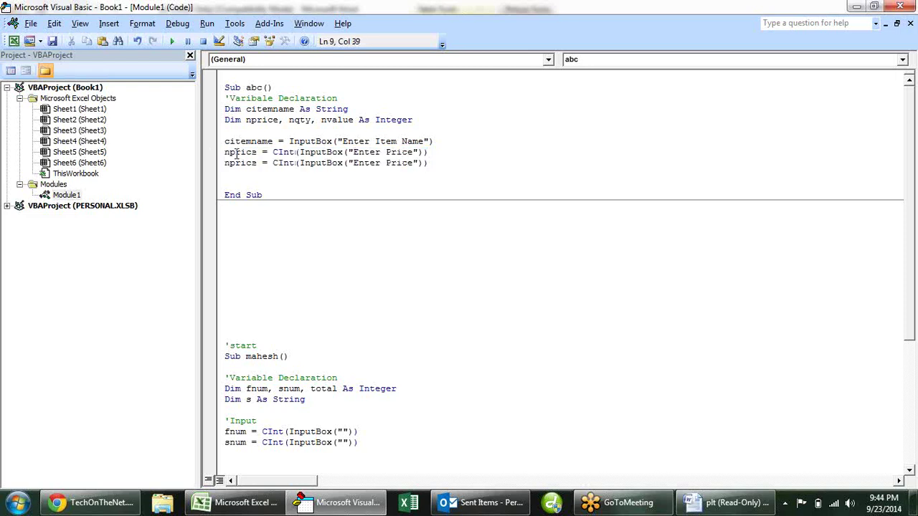
left_click(256, 163)
key("BackSpace")
key("BackSpace")
key("BackSpace")
key("BackSpace")
key("BackSpace")
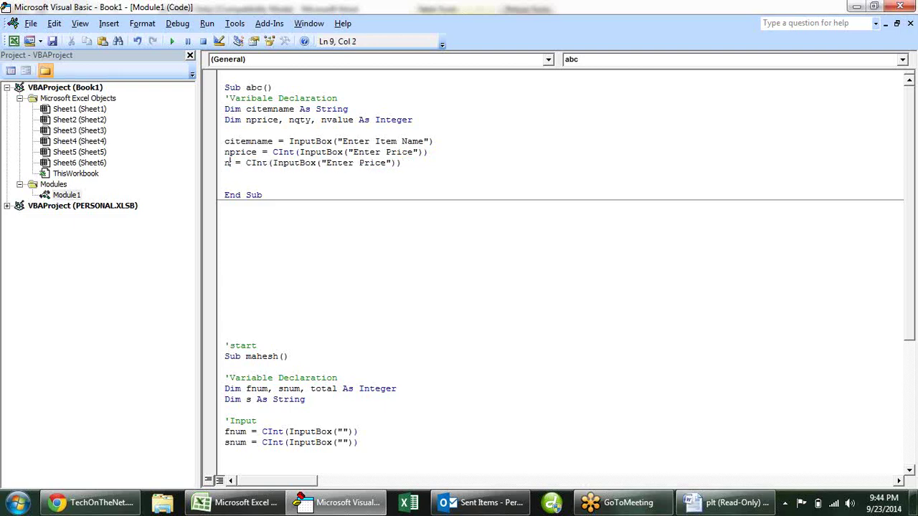
type("qty")
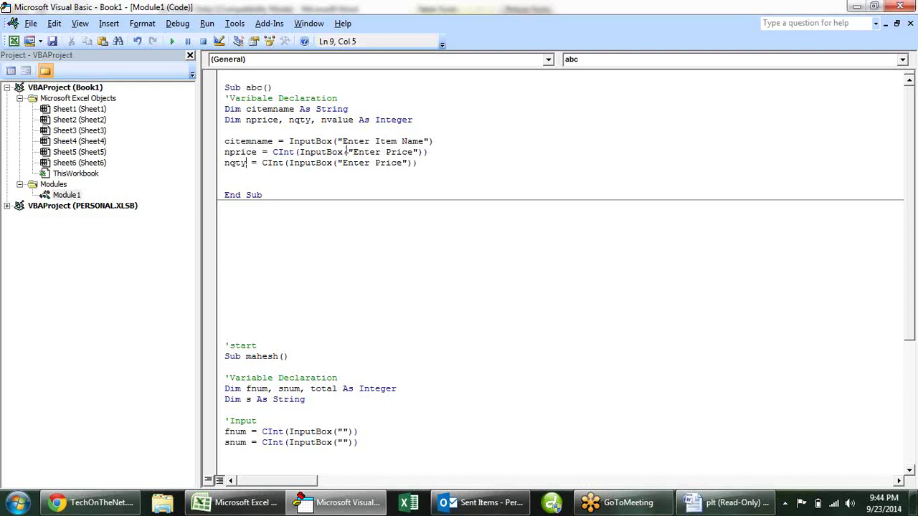
left_click(402, 162)
key("BackSpace")
key("BackSpace")
key("BackSpace")
key("BackSpace")
key("BackSpace")
type("Quantity")
key("alt+Tab")
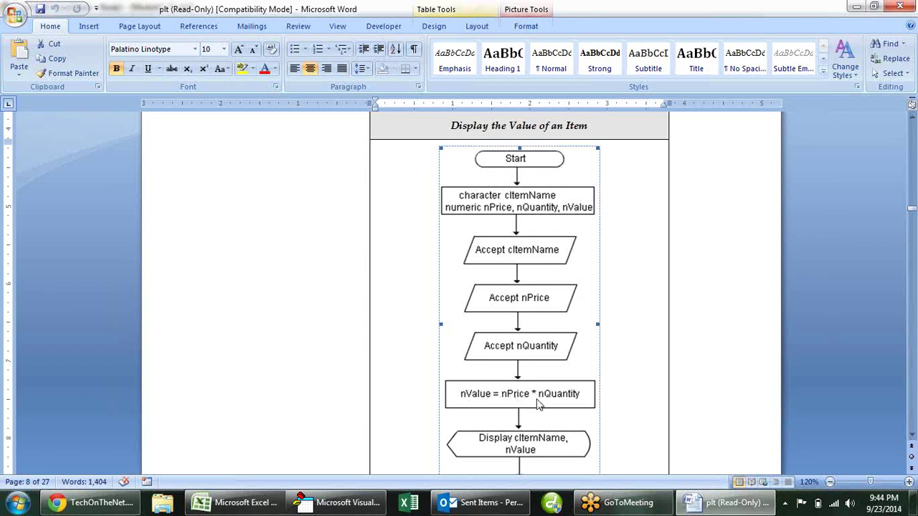
key("alt+Tab")
- Add the calculation line nvalue = nprice * nqty
left_click(437, 172)
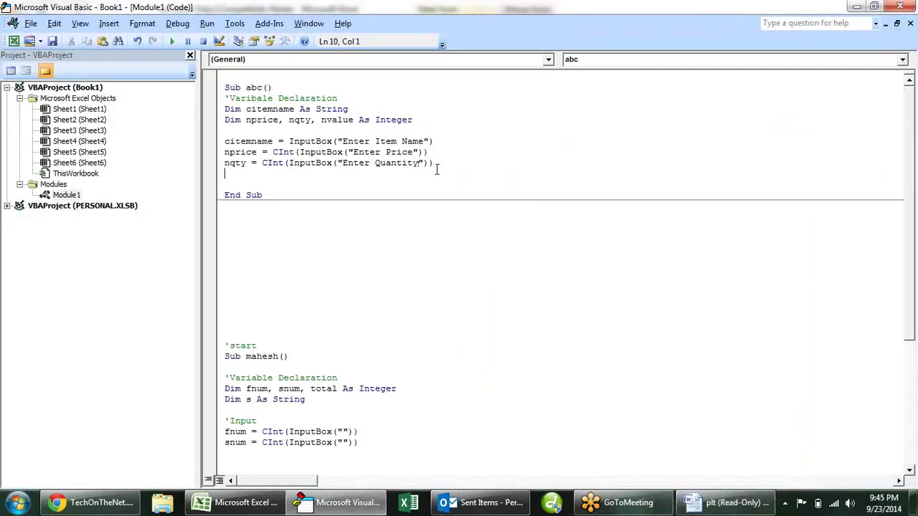
key("Return")
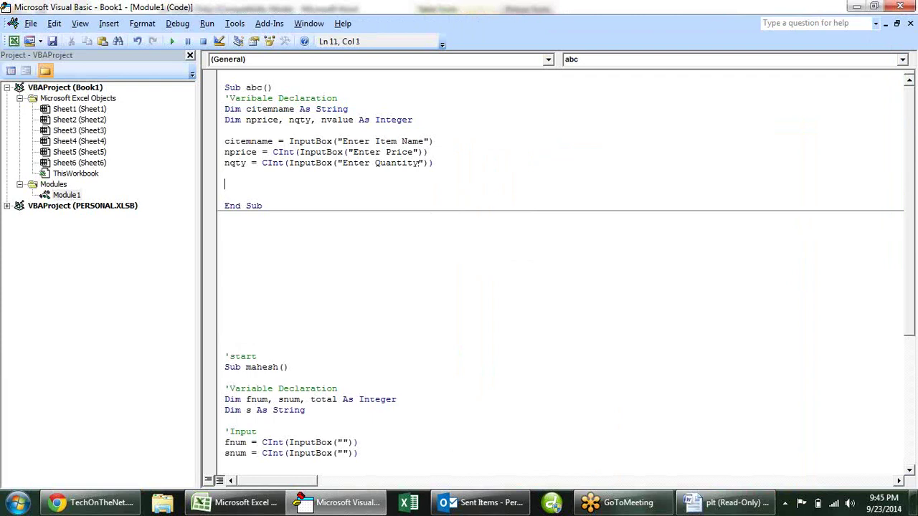
type("nvalue=")
type(" nprice*")
type("nqty")
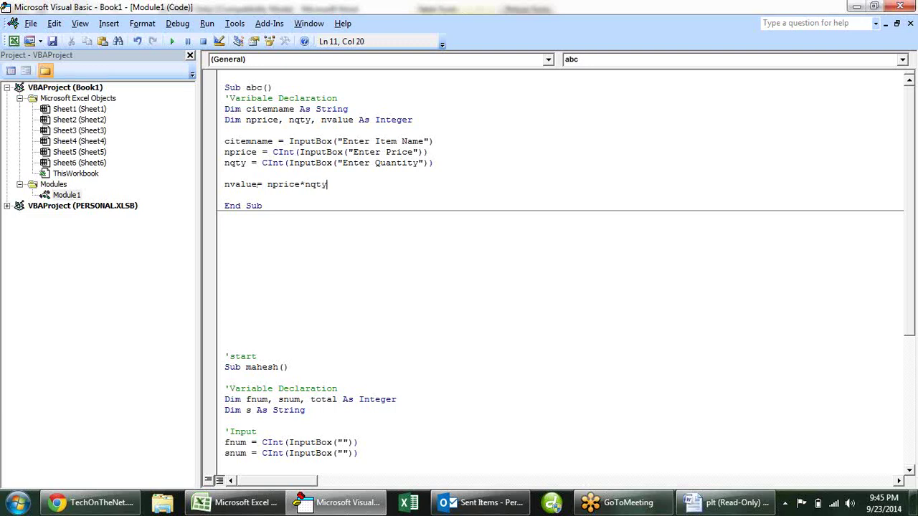
key("Return")
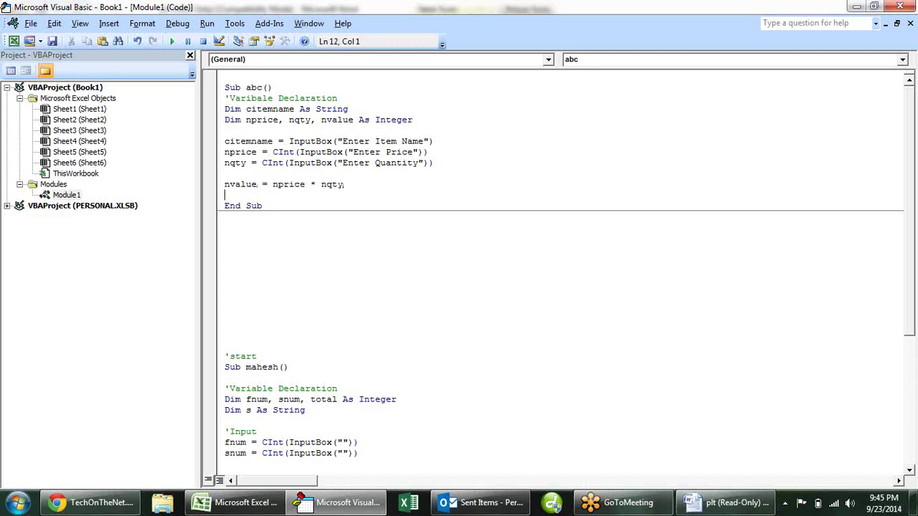
key("Return")
key("alt+Tab")
scroll(543, 347, "down", 3)
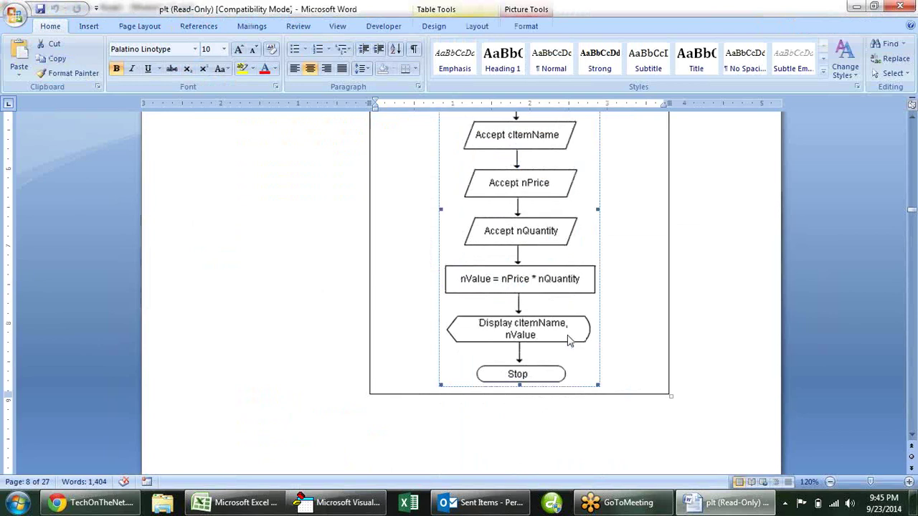
key("alt+Tab")
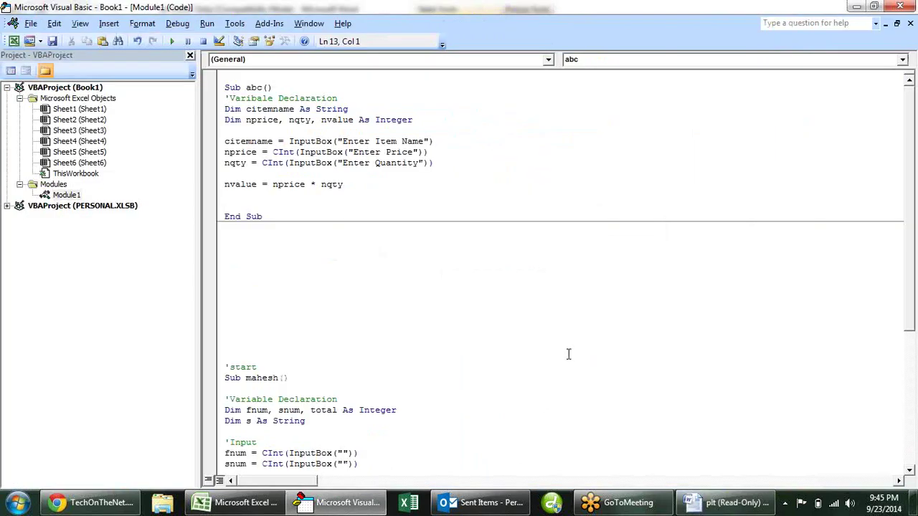
- Add MsgBox citemname & " " & nvalue, then run Sub abc
type("msbox")
key("BackSpace")
key("BackSpace")
key("BackSpace")
type("gbox")
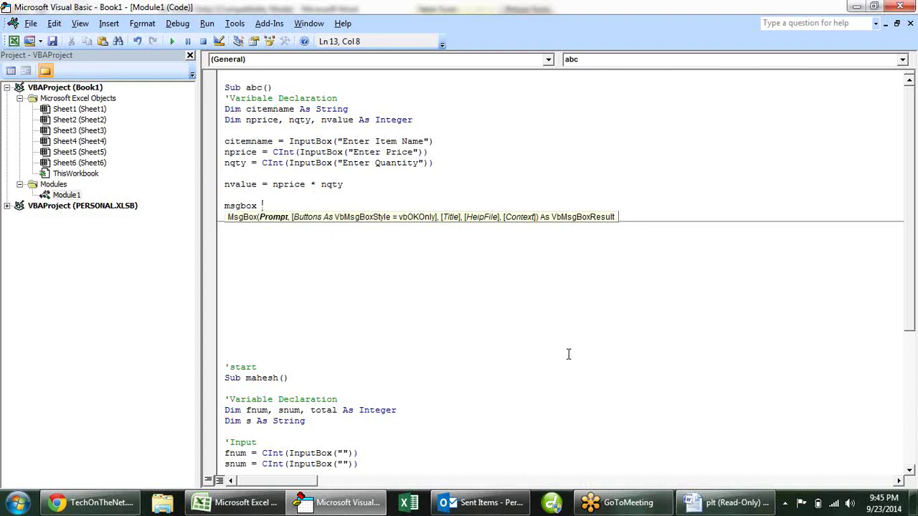
key("alt+Tab")
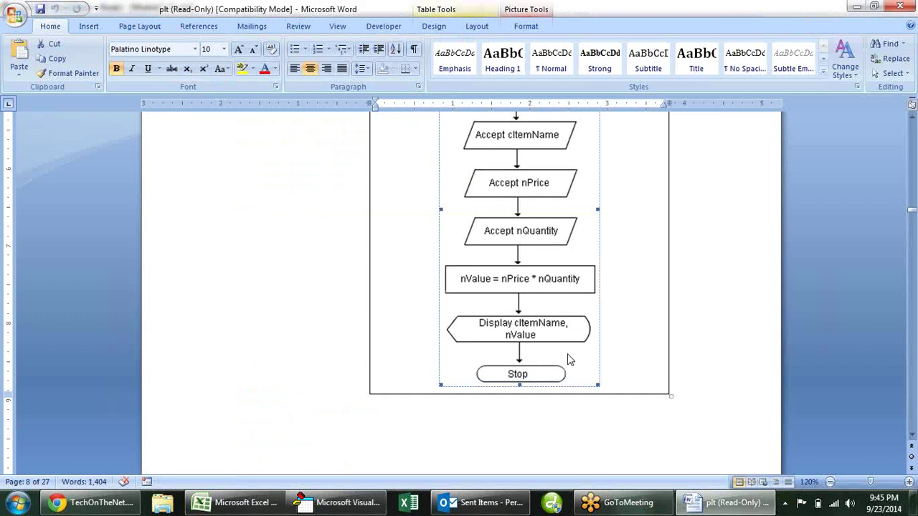
key("alt+Tab")
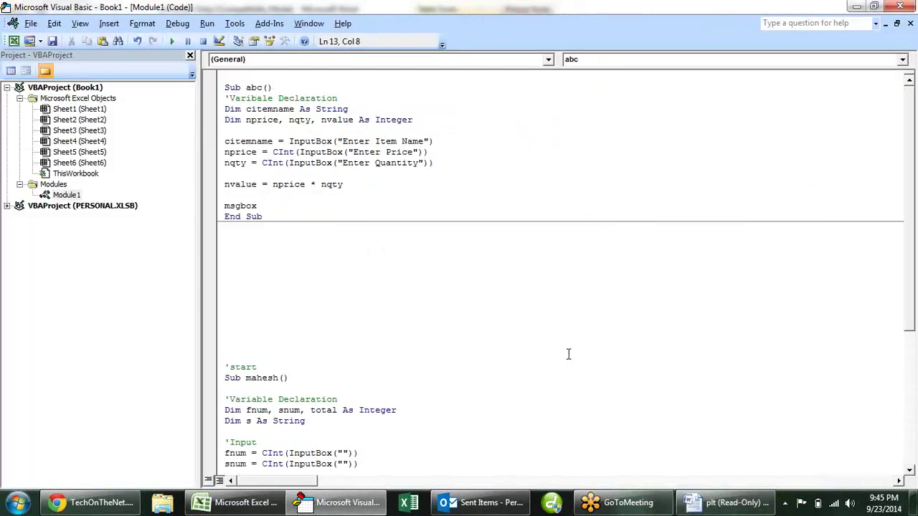
type("citemname")
type(" &")
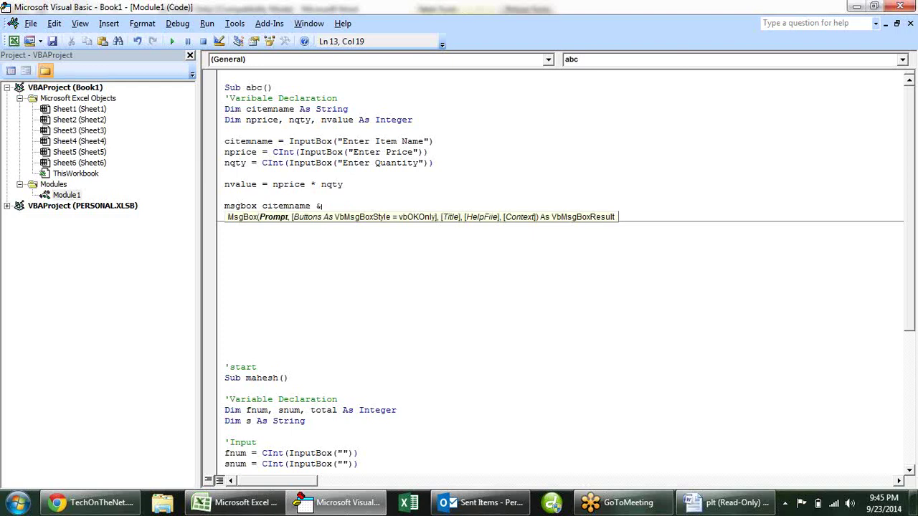
type("\"")
type(" \"")
type(" &")
type(" nvalue")
key("Down")
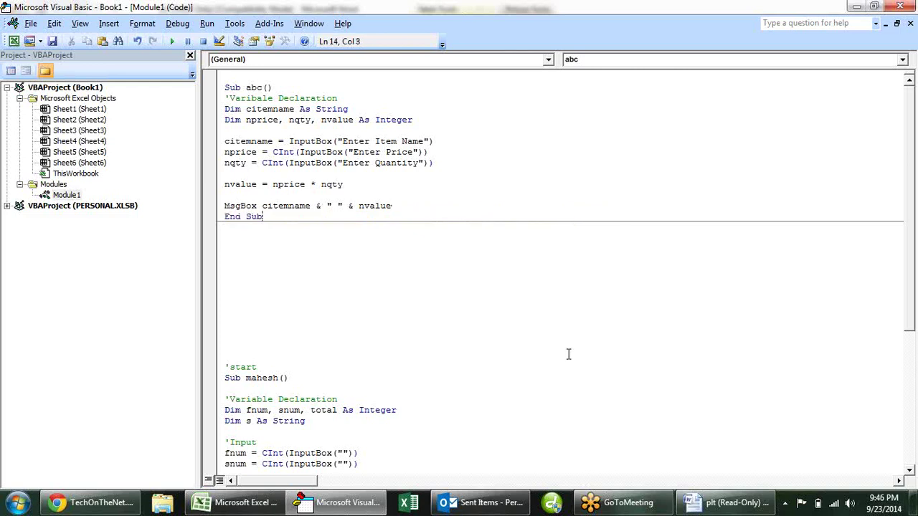
left_click(304, 109)
left_click(170, 43)
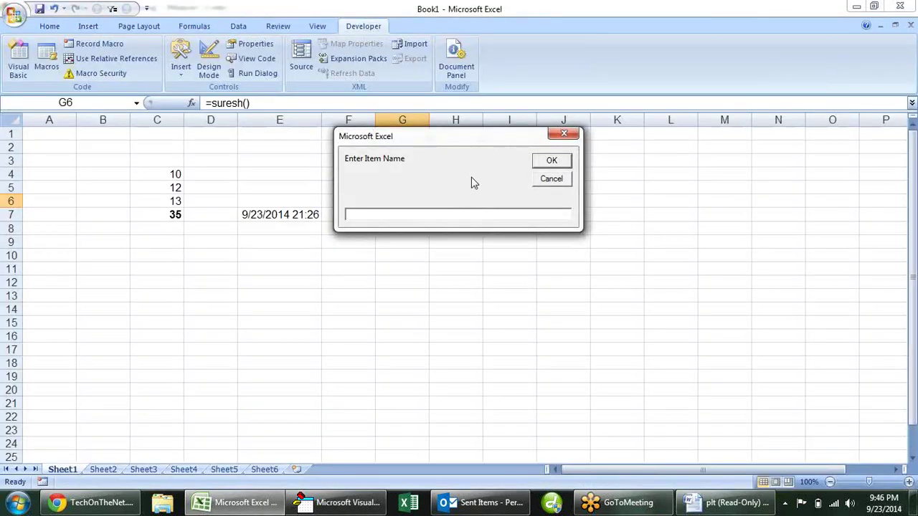
- Enter item Rice, price 45 and quantity 5 in the macro's input boxes
type("Rice")
key("Return")
type("45")
left_click(550, 162)
type("5")
left_click(550, 161)
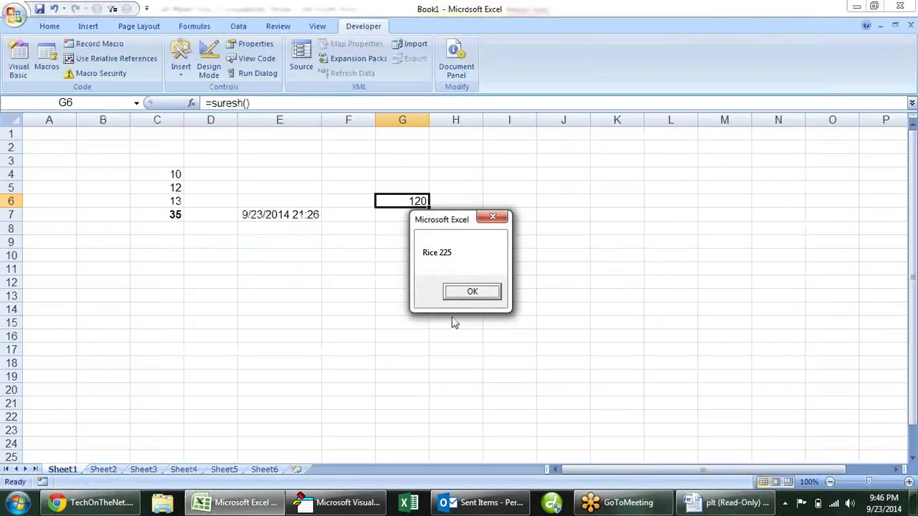
- Change the MsgBox to "You have purchased " & citemname & " for Rupees " & nvalue
left_click(471, 294)
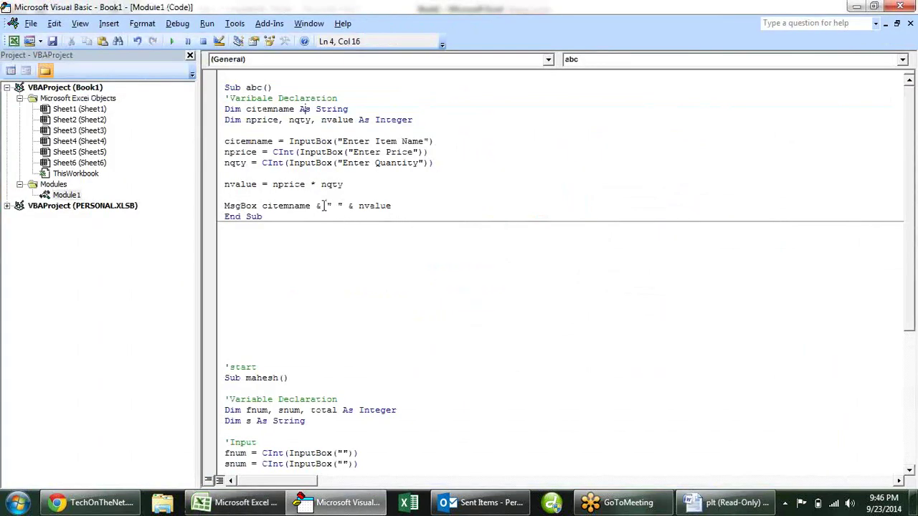
left_click(264, 214)
type("\"You have ")
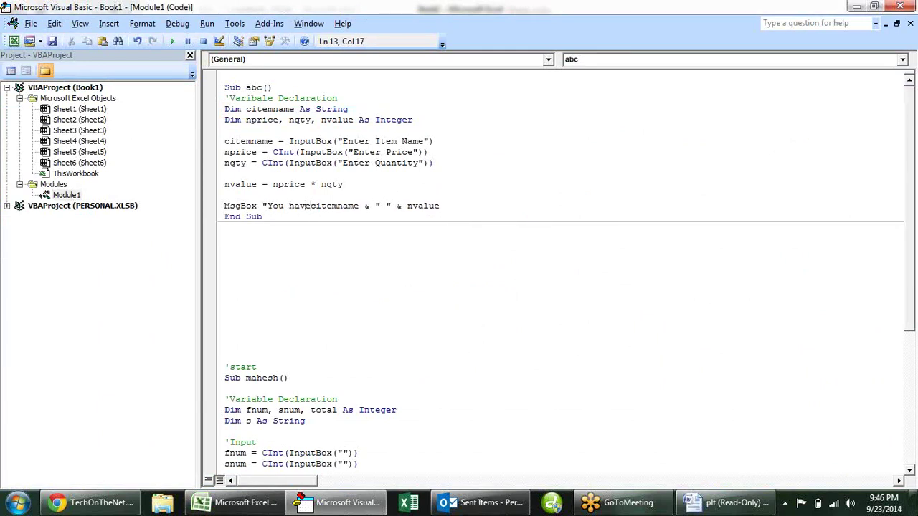
type("purchased \" &")
left_click(565, 172)
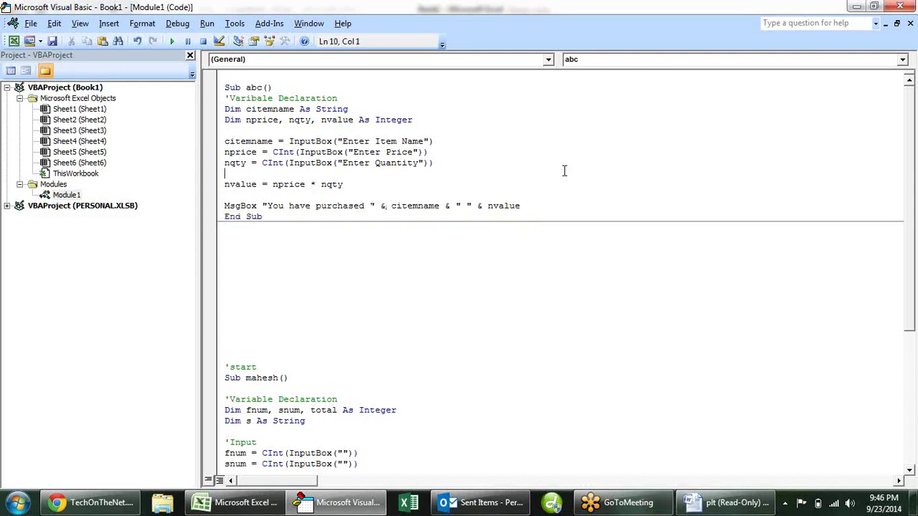
left_click(533, 205)
left_click(462, 206)
type("for  ")
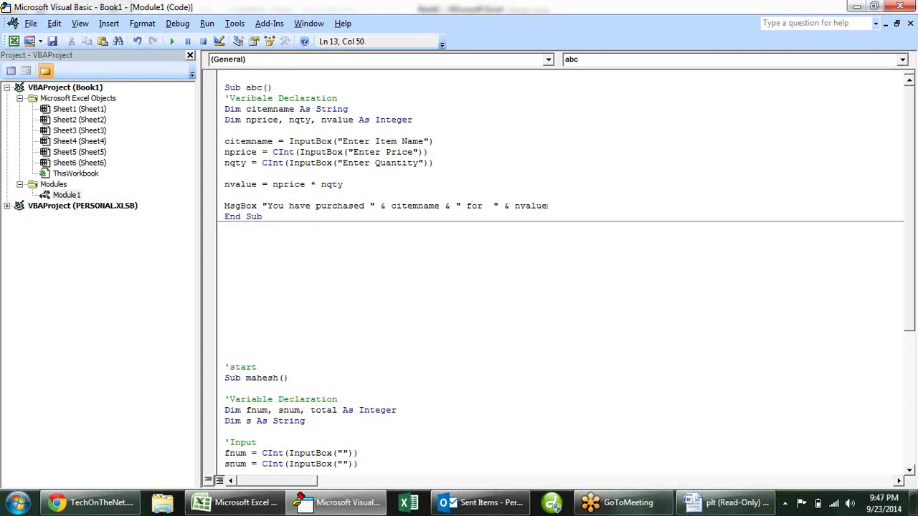
type("Rupees")
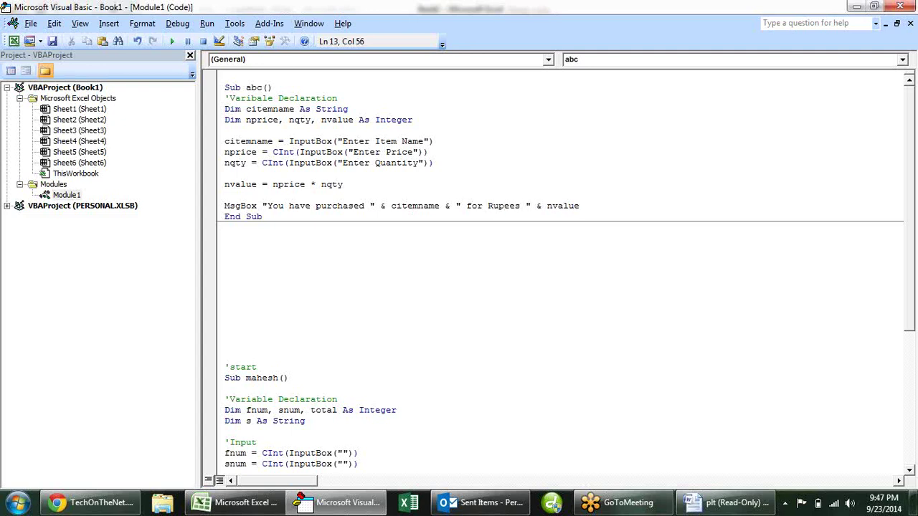
left_click(558, 228)
key("alt+F11")
key("alt+Tab")
left_click(385, 173)
- Rerun abc with item pen, price 20 and quantity 15, then close the purchase message
left_click(172, 41)
type("pen")
key("Return")
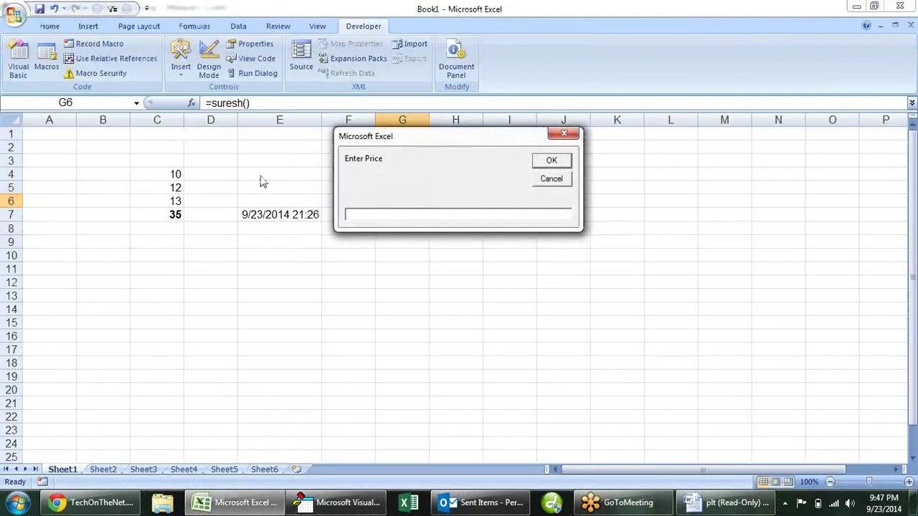
type("20")
key("Return")
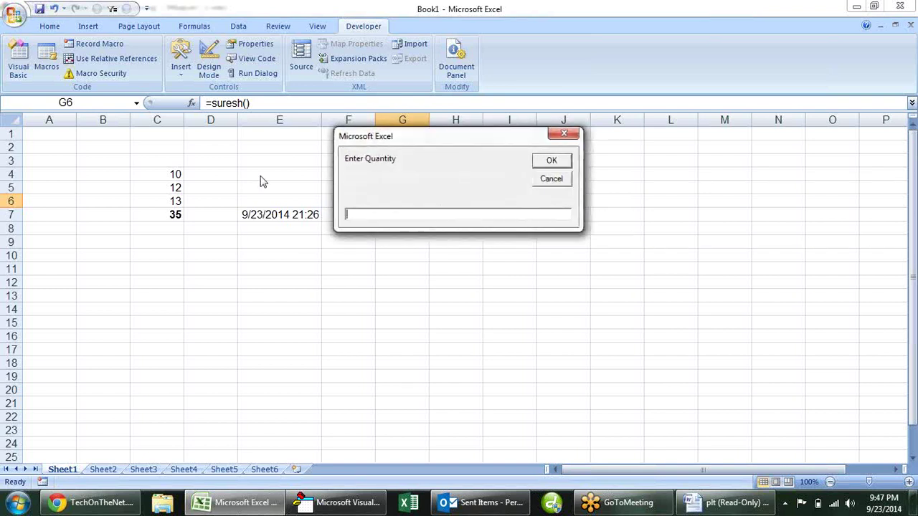
type("15")
key("Return")
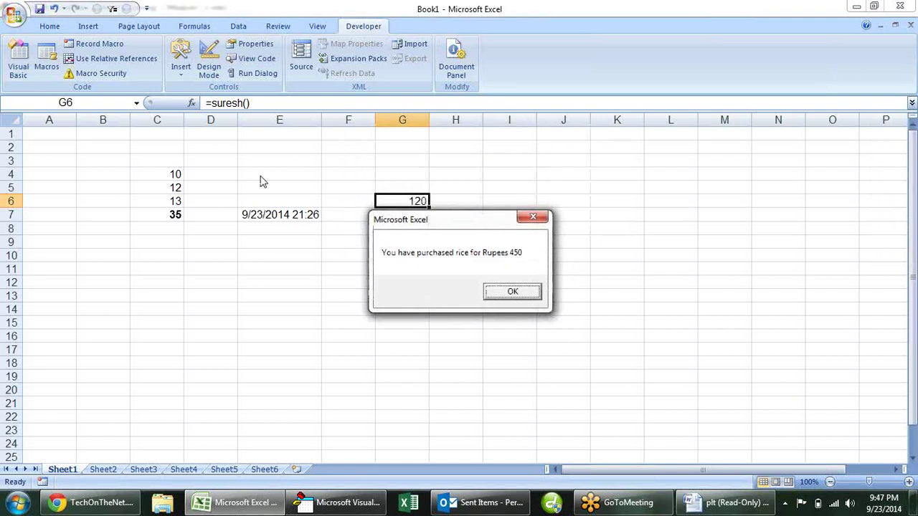
left_click(520, 290)
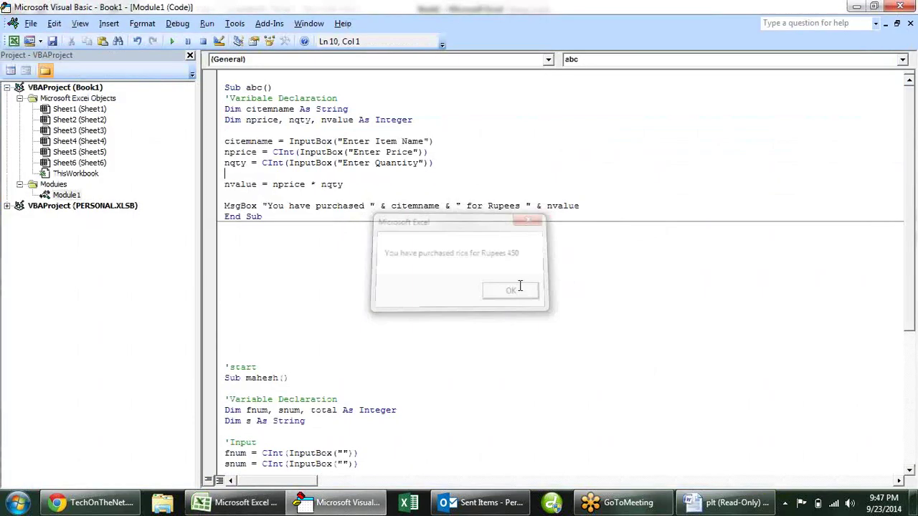
- Review Module1's code, dismiss the antivirus notification and return to the Excel workbook
left_click(468, 180)
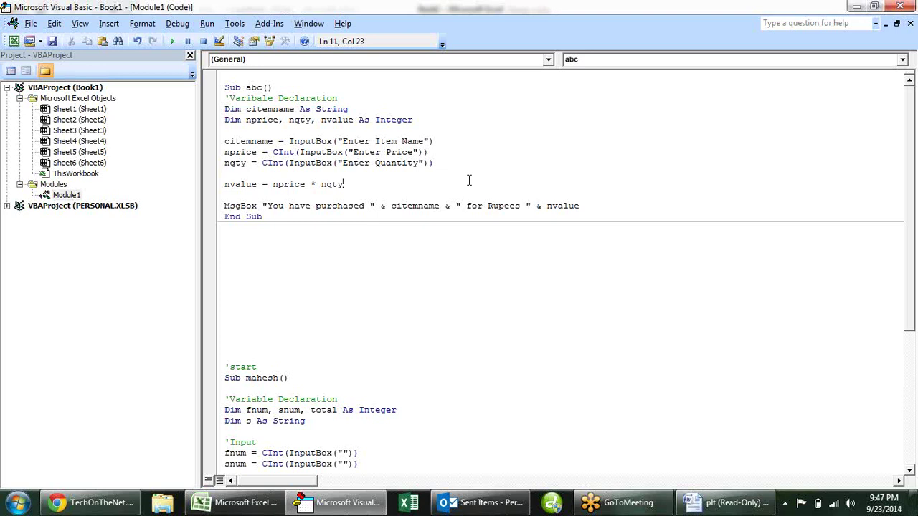
key("alt+F11")
key("alt+F11")
left_click(598, 342)
left_click(355, 153)
left_click(363, 308)
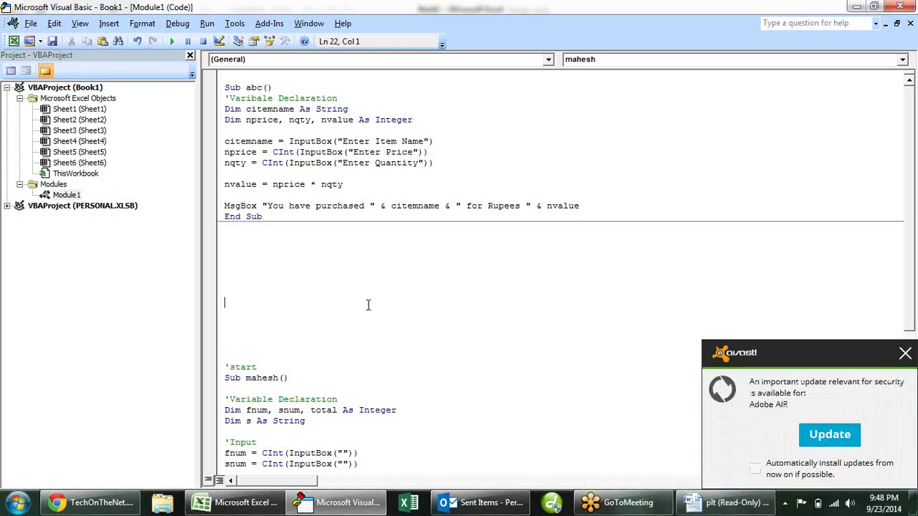
left_click(905, 353)
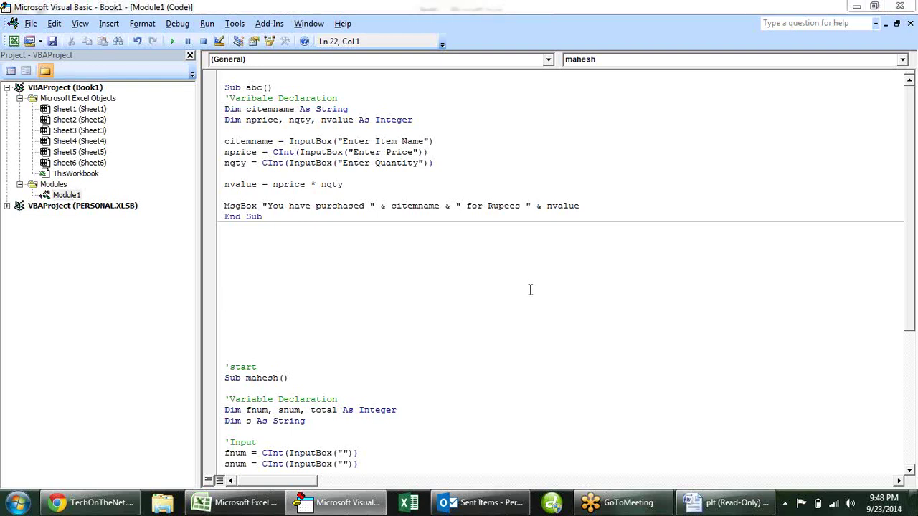
key("alt+F11")
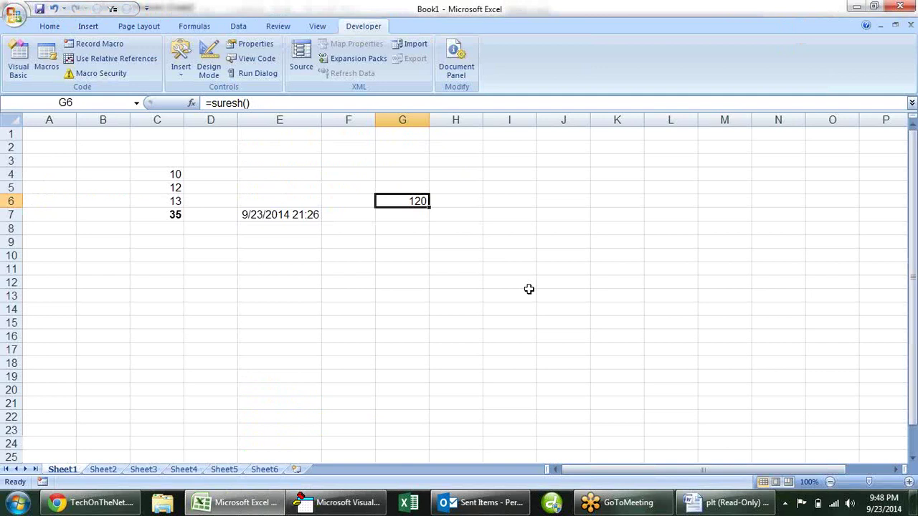
- Select a few cells, then bring up Save As for Book1 with F12
left_click(475, 270)
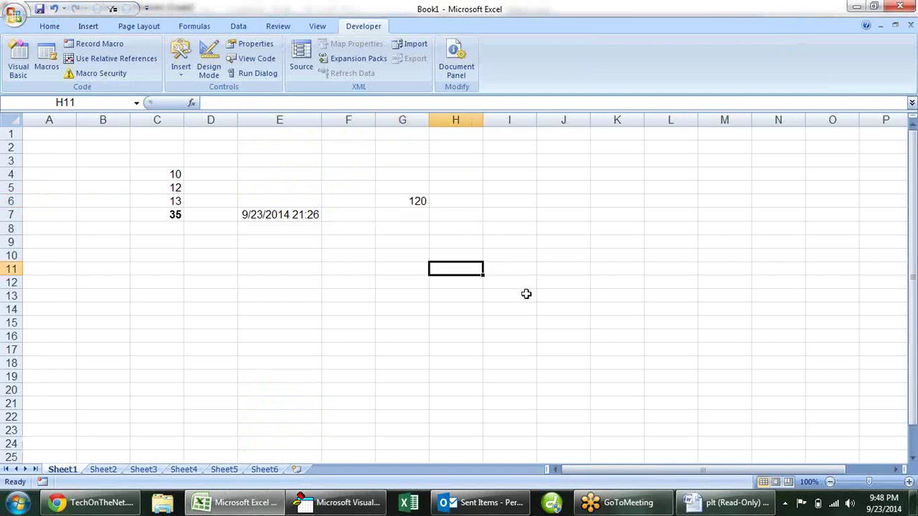
left_click(518, 244)
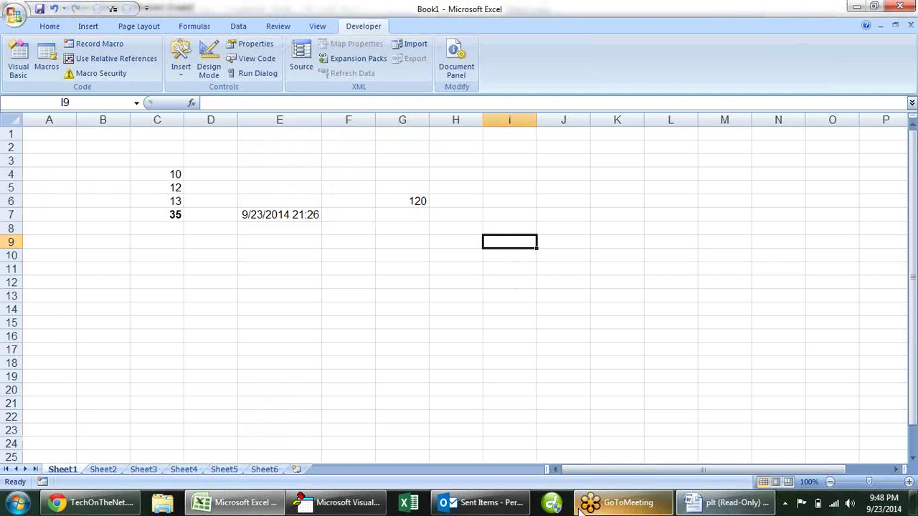
left_click(336, 502)
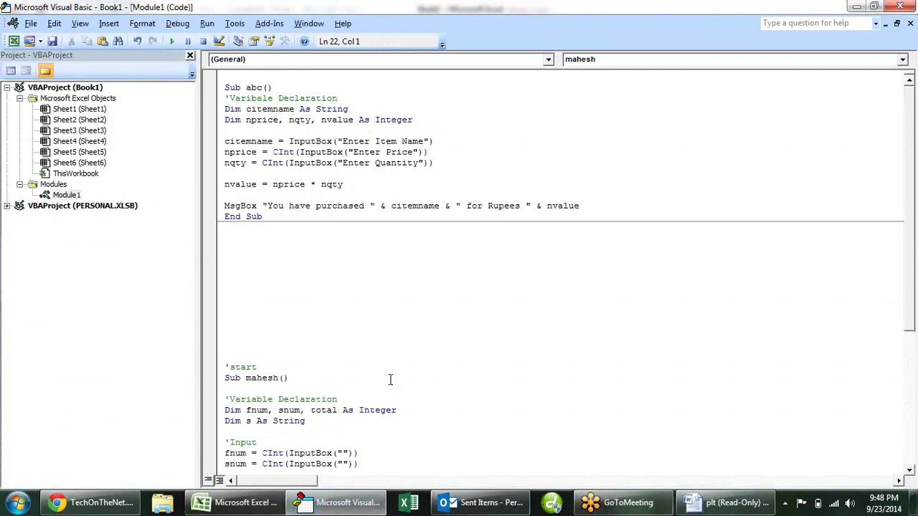
key("alt+F11")
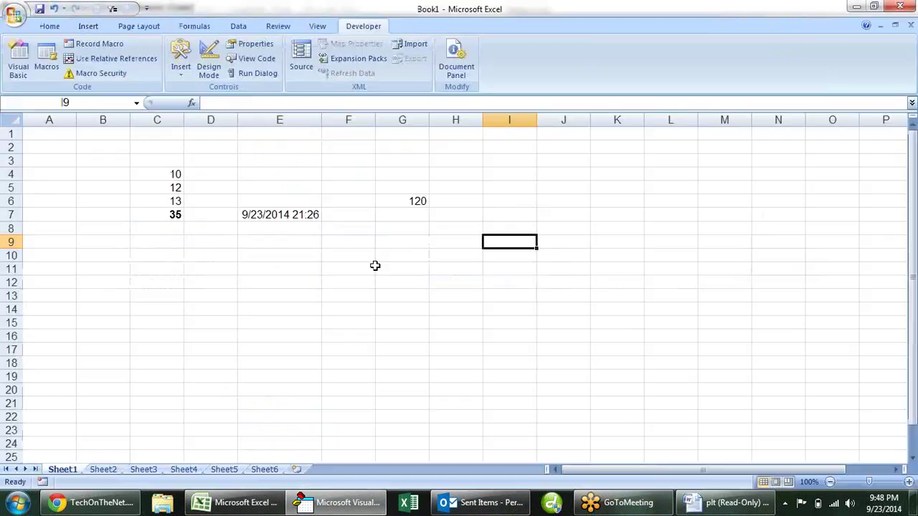
left_click(390, 282)
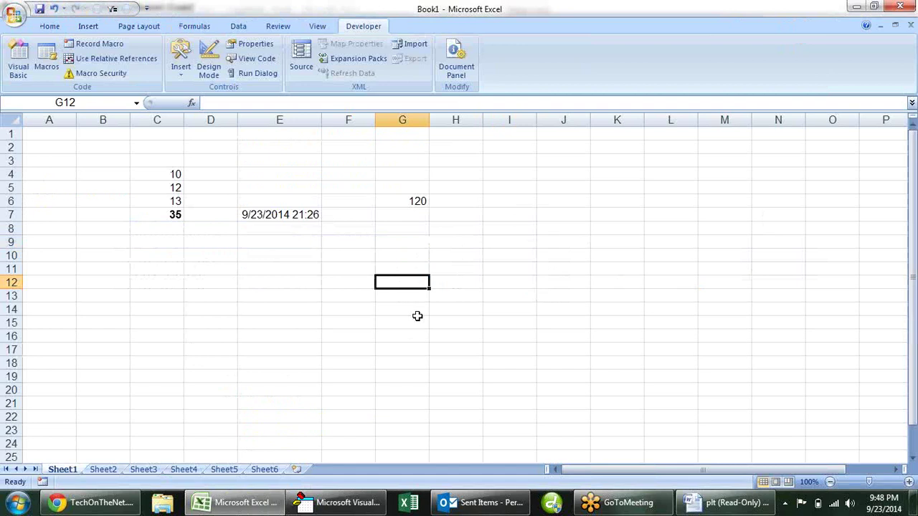
key("F12")
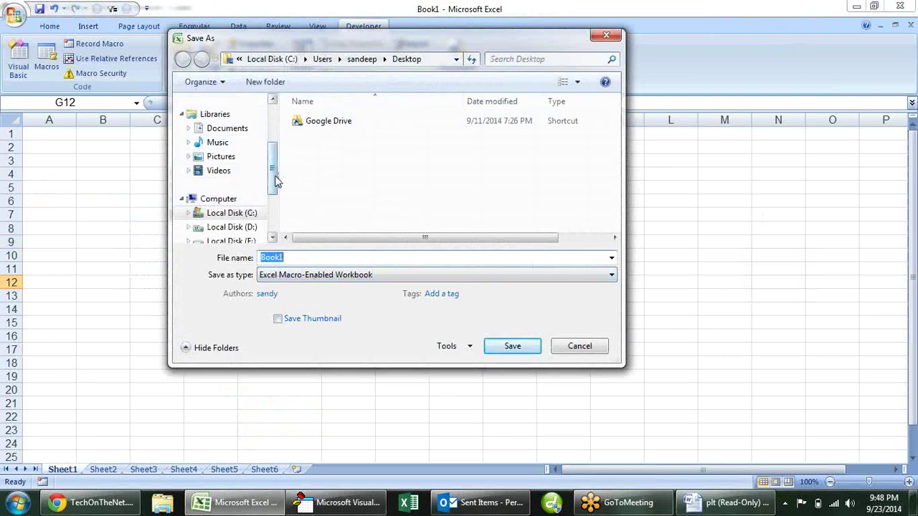
- Save the workbook to the Desktop as the macro-enabled file 'My First Macro'
scroll(276, 181, "up", 3)
left_click(248, 148)
double_click(285, 257)
type("My ")
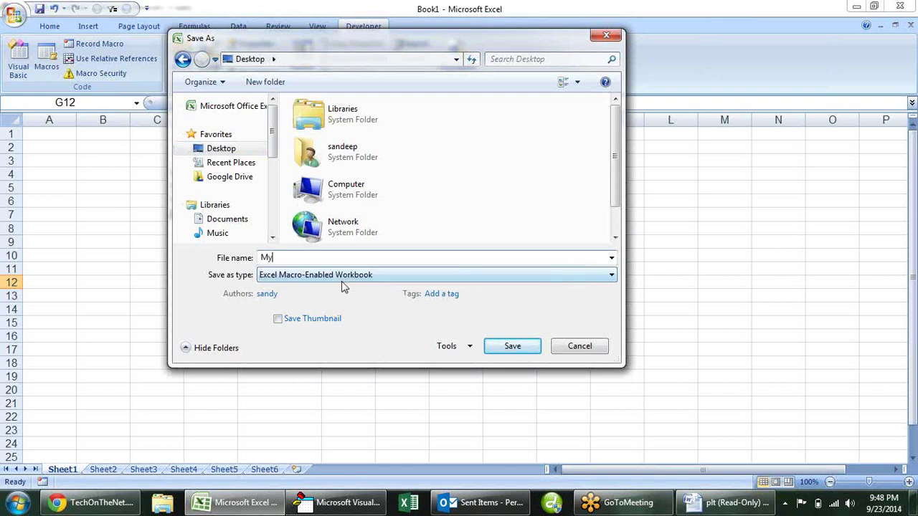
type("First Mag")
key("BackSpace")
key("BackSpace")
type("acro")
key("Return")
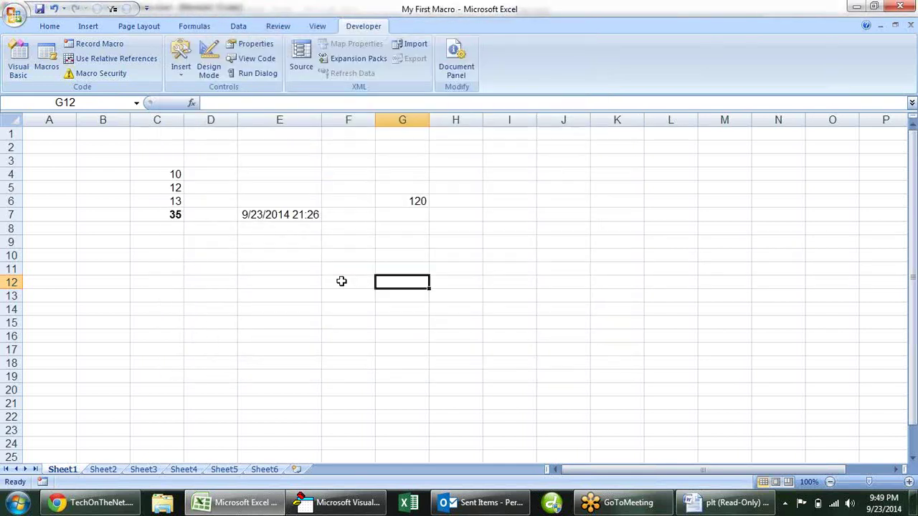
- Close Excel, clear the desktop, and reopen the My First Macro workbook from its desktop icon
left_click(910, 25)
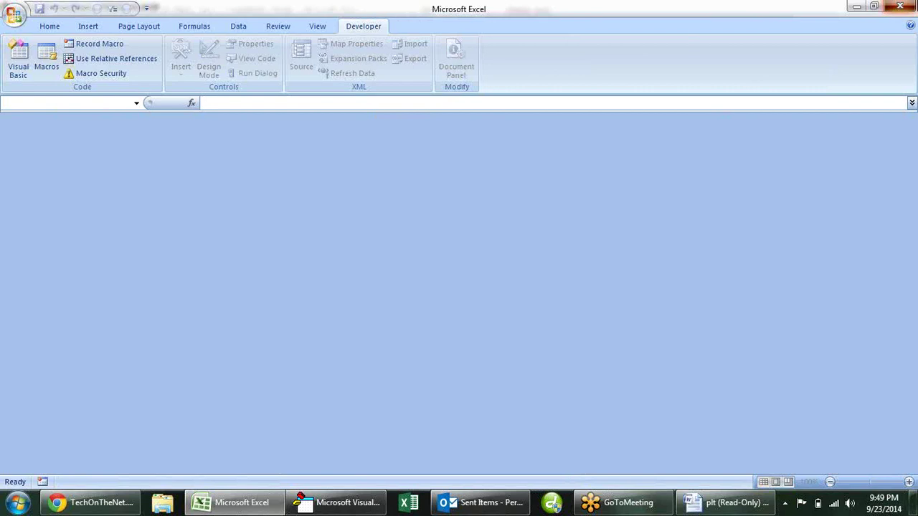
left_click(900, 6)
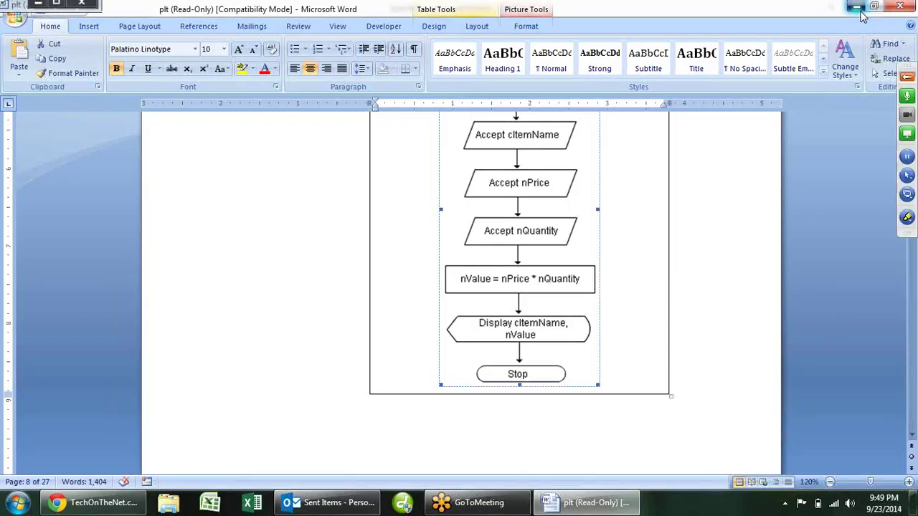
left_click(860, 5)
left_click(865, 7)
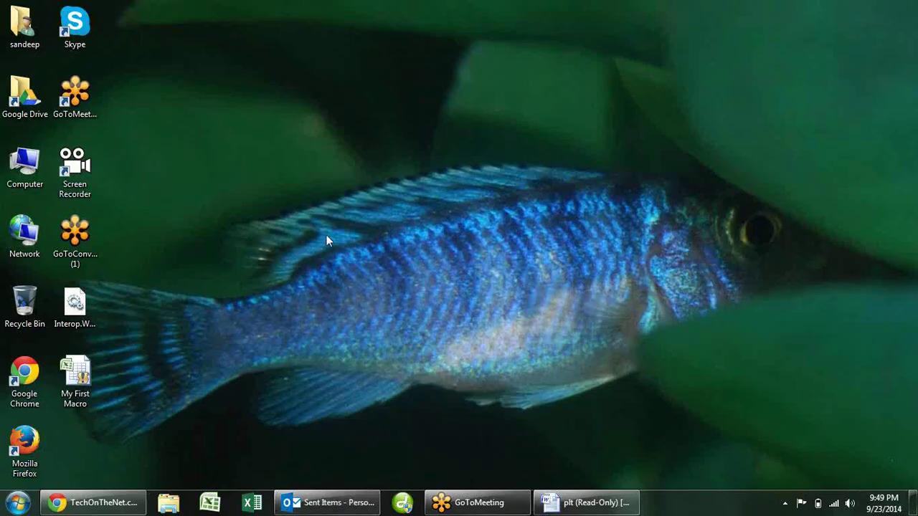
double_click(80, 368)
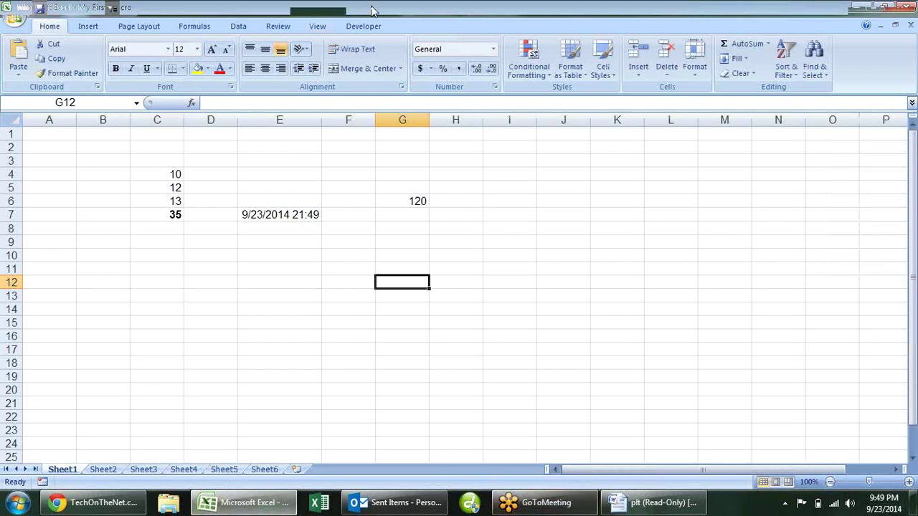
- Open the VBA editor from the Developer tab and reopen Module1's code window
left_click(369, 25)
left_click(28, 50)
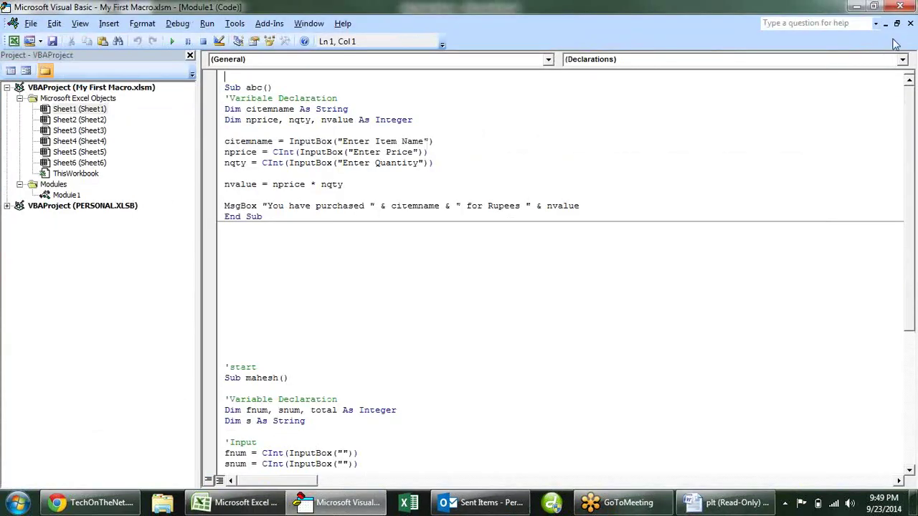
left_click(910, 23)
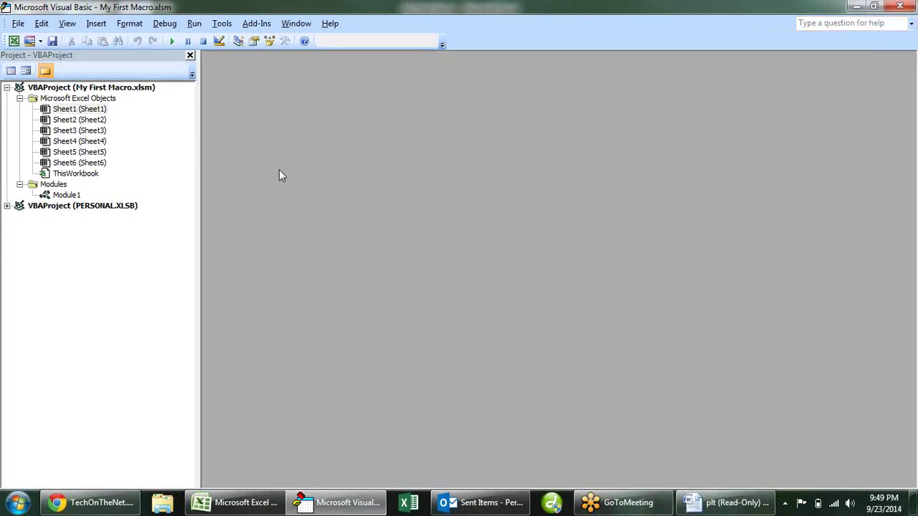
double_click(61, 200)
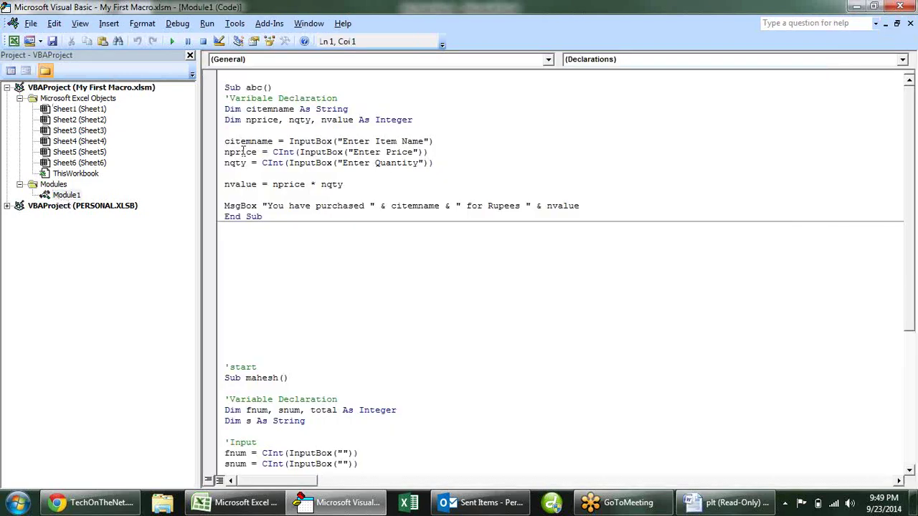
- Review the project tree folders, reopen Module1, and place the caret on blank line 17
left_click(7, 87)
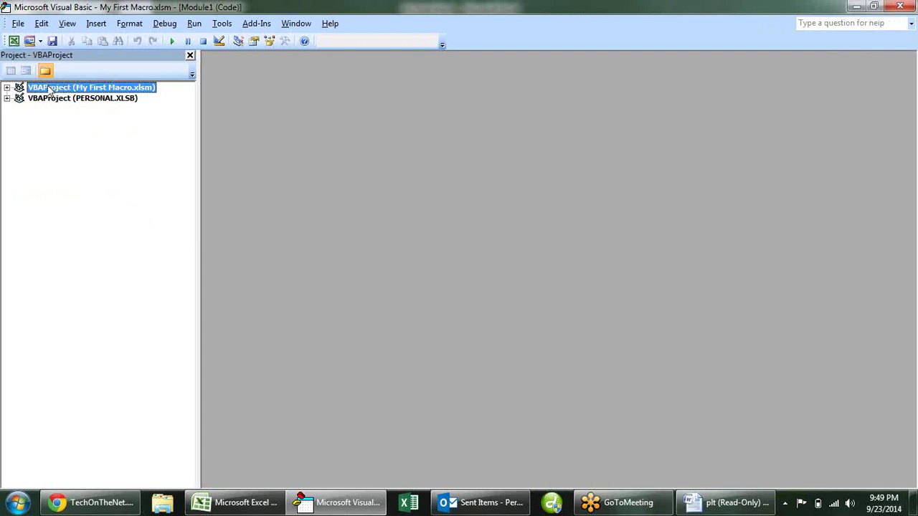
left_click(6, 98)
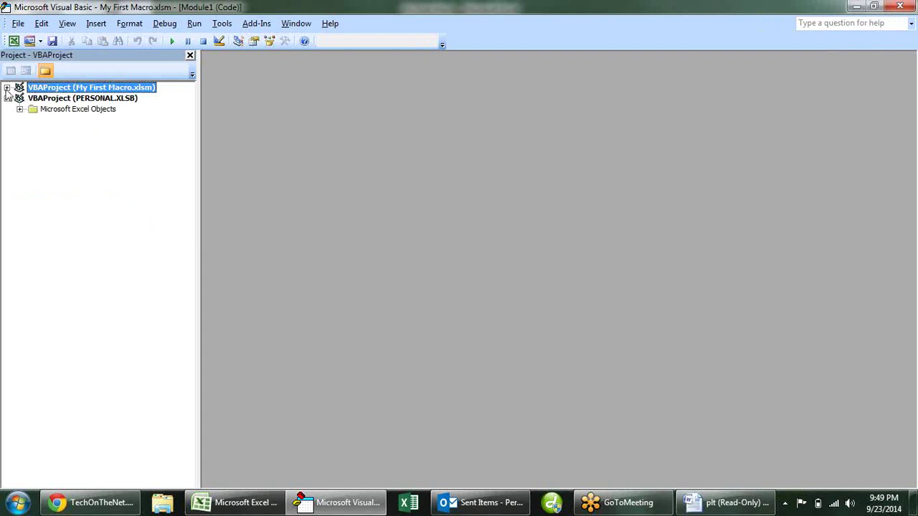
left_click(7, 87)
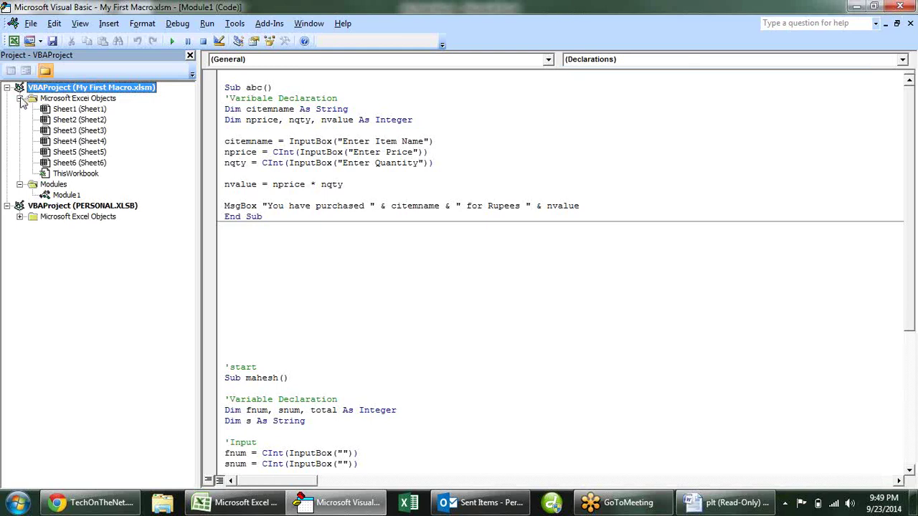
left_click(19, 98)
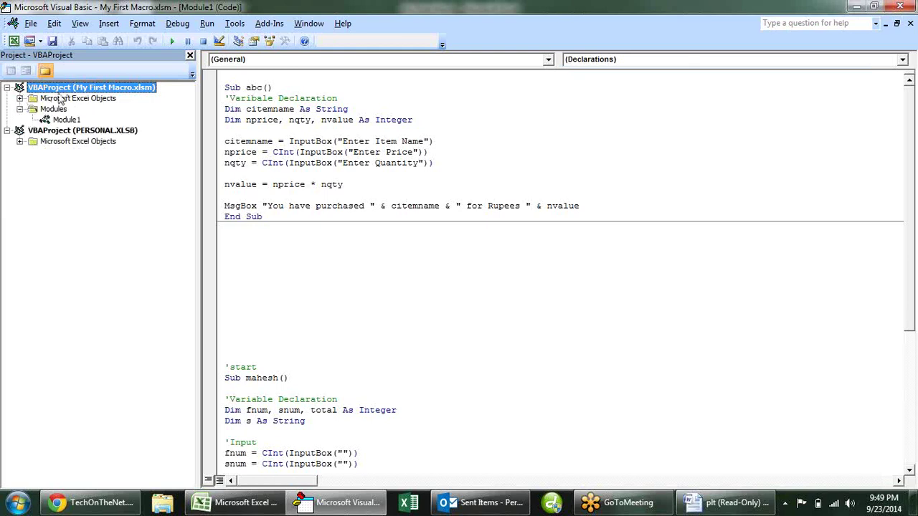
left_click(20, 99)
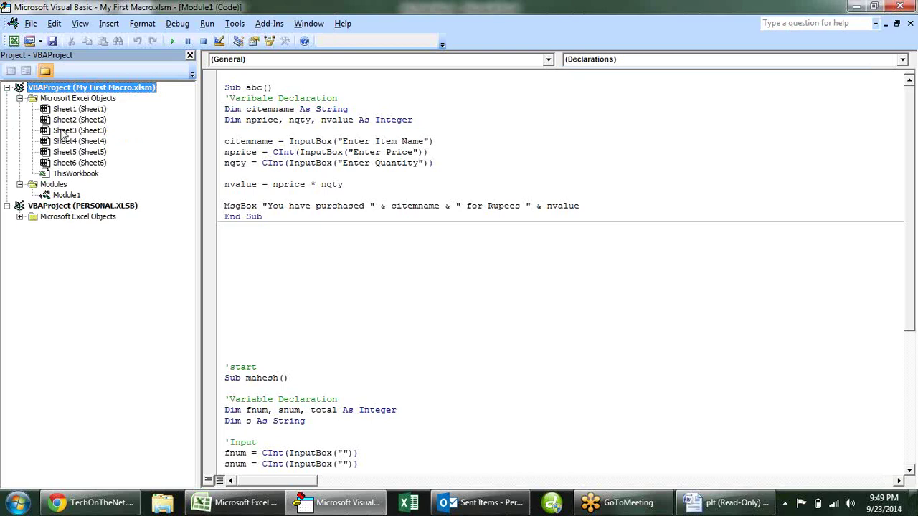
left_click(19, 184)
left_click(19, 184)
double_click(60, 195)
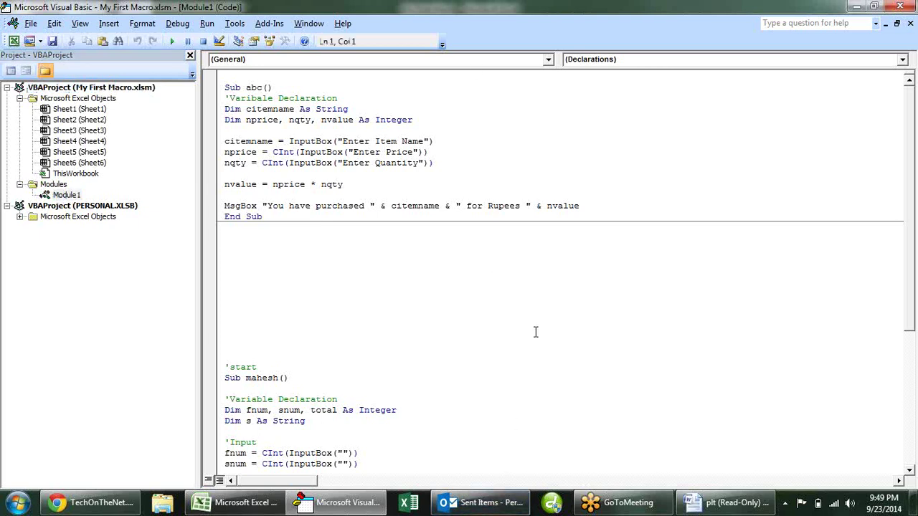
scroll(531, 250, "down", 5)
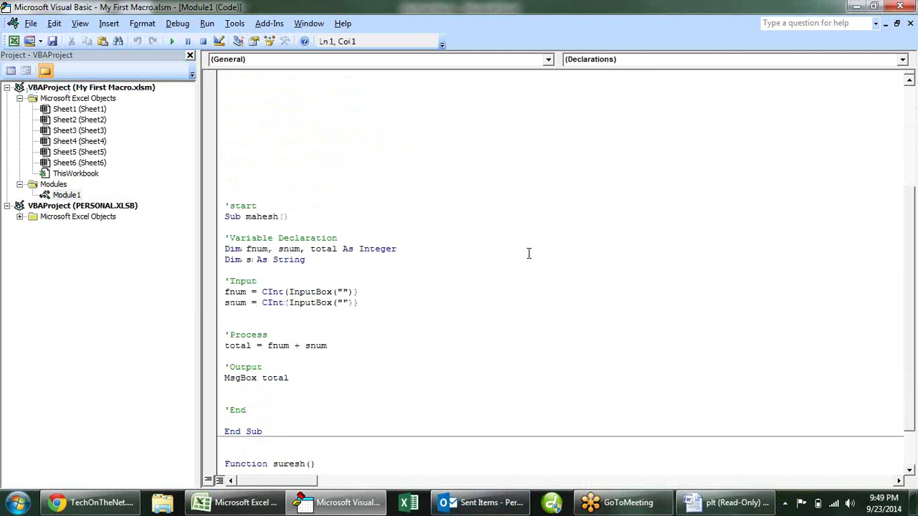
scroll(529, 253, "down", 2)
scroll(528, 253, "up", 7)
left_click(522, 254)
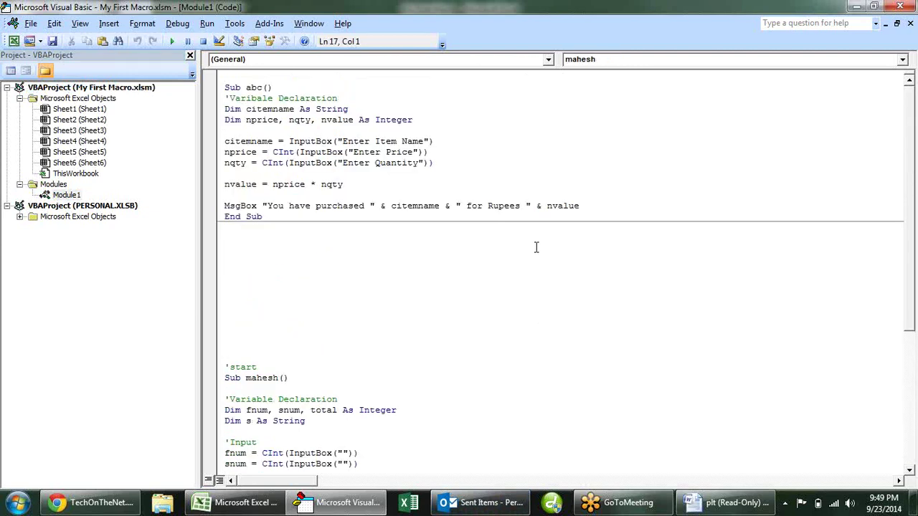
key("alt+F11")
key("alt+Tab")
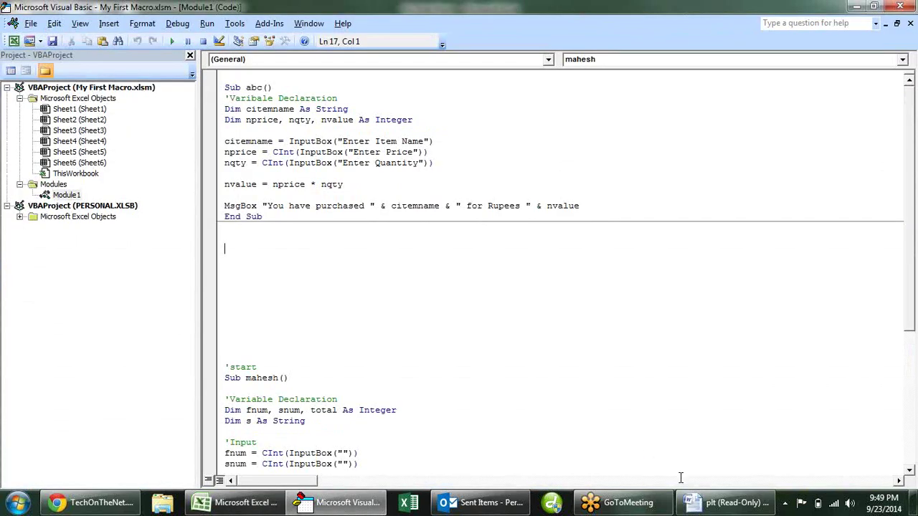
left_click(726, 501)
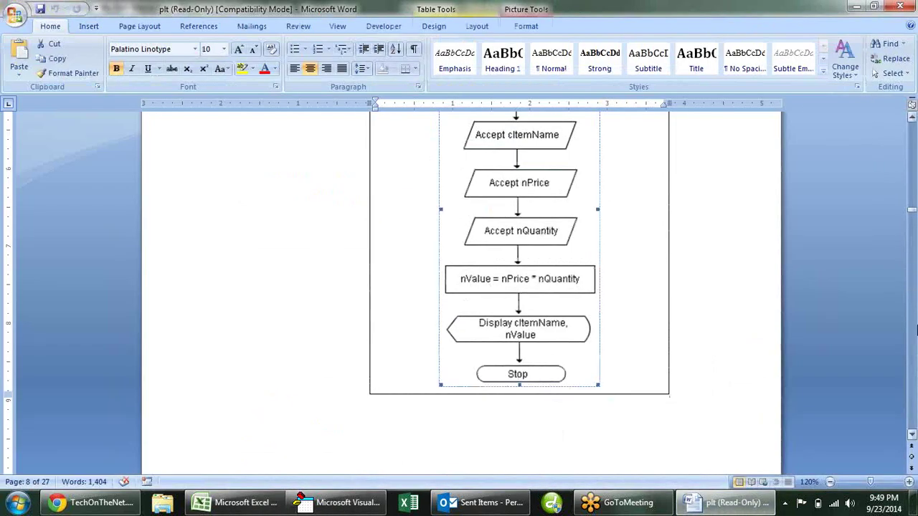
scroll(723, 269, "down", 3)
scroll(723, 269, "down", 6)
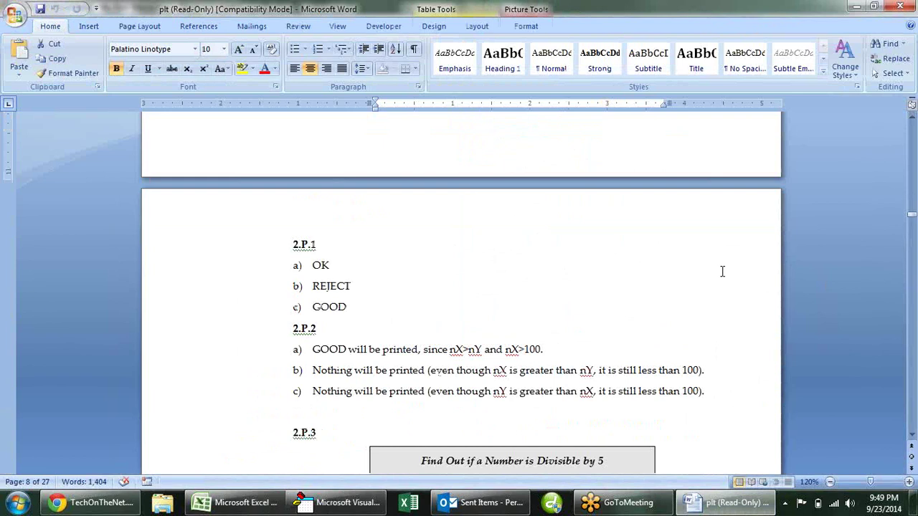
scroll(722, 269, "down", 4)
scroll(720, 270, "down", 3)
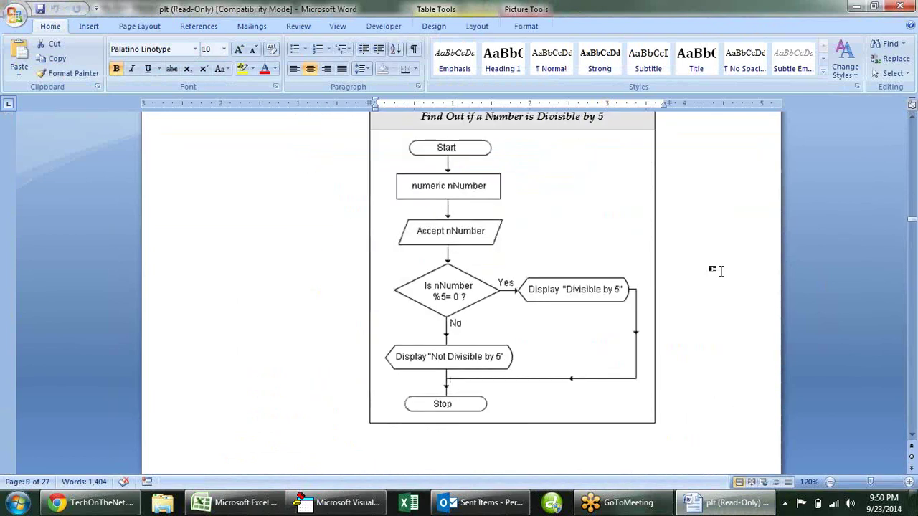
left_click(577, 363)
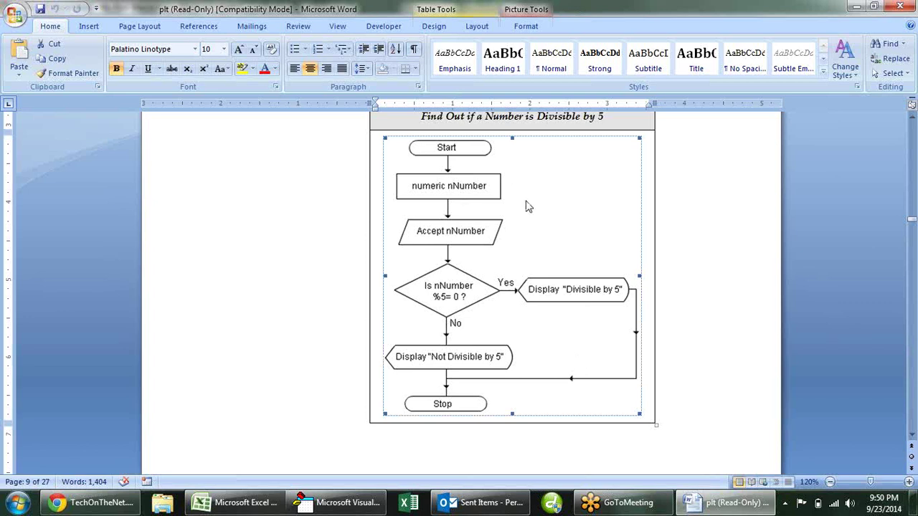
scroll(527, 205, "up", 1)
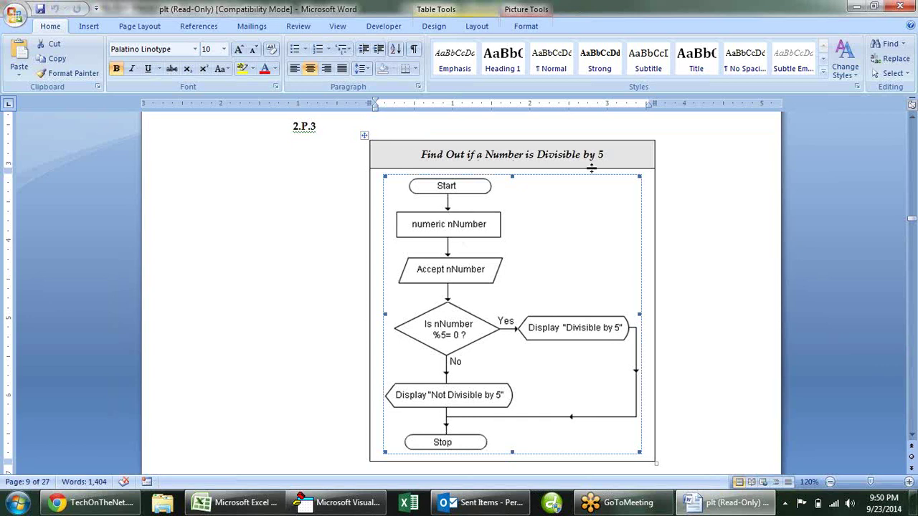
scroll(525, 285, "down", 2)
scroll(526, 285, "up", 2)
- Create a new Sub xyz procedure in Module1
key("alt+Tab")
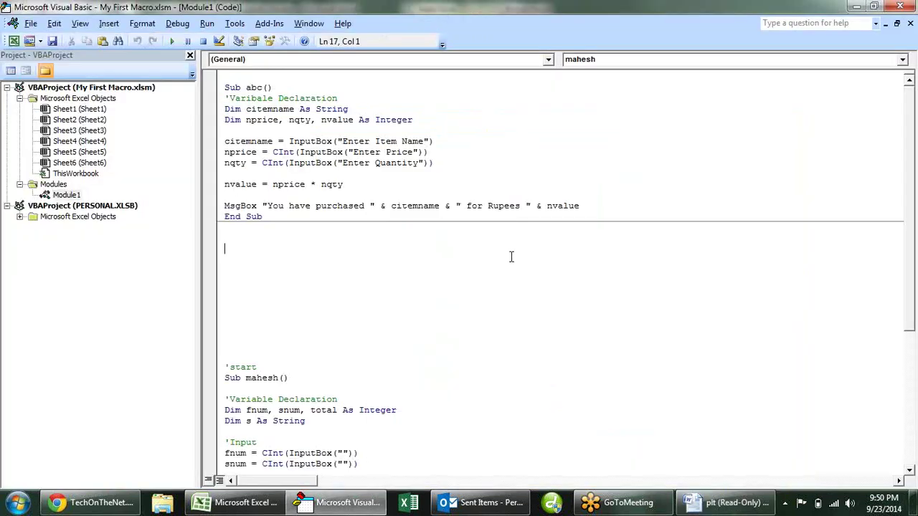
type("sub ")
type("xyz")
key("Return")
key("Return")
key("Return")
key("Return")
key("Up")
key("Up")
key("Up")
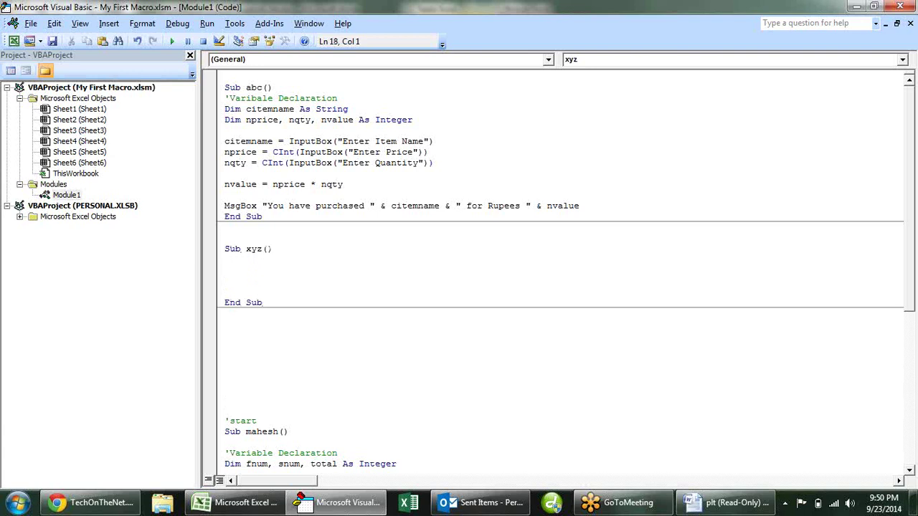
- Declare nnumber As Integer inside Sub xyz
key("alt+Tab")
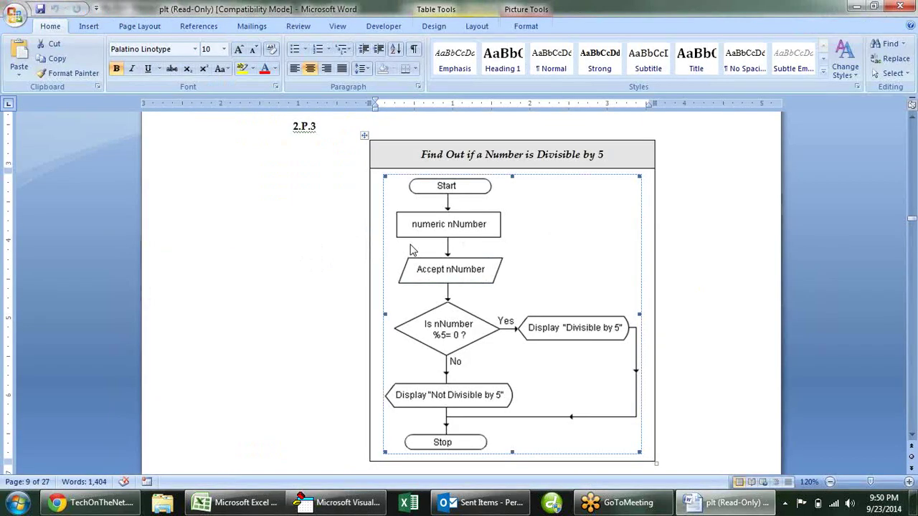
key("alt+Tab")
type("dim n")
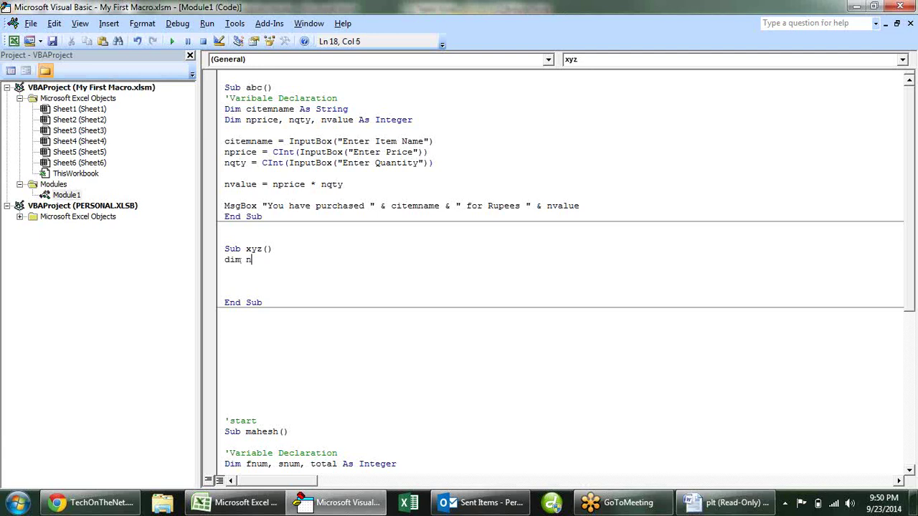
type("number ")
type("as int")
key("Tab")
key("Return")
- Add nnumber = CInt(InputBox("Enter any Number")), fixing the missing-parenthesis compile error
key("alt+Tab")
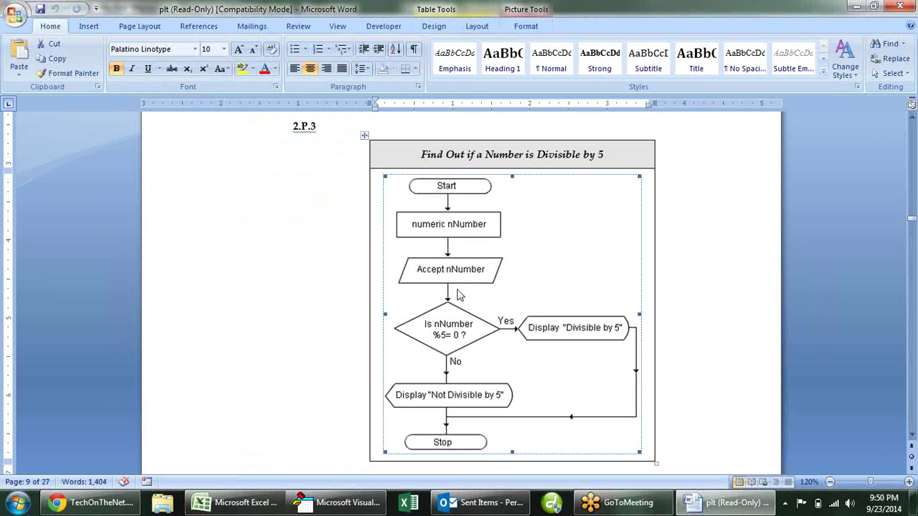
key("alt+Tab")
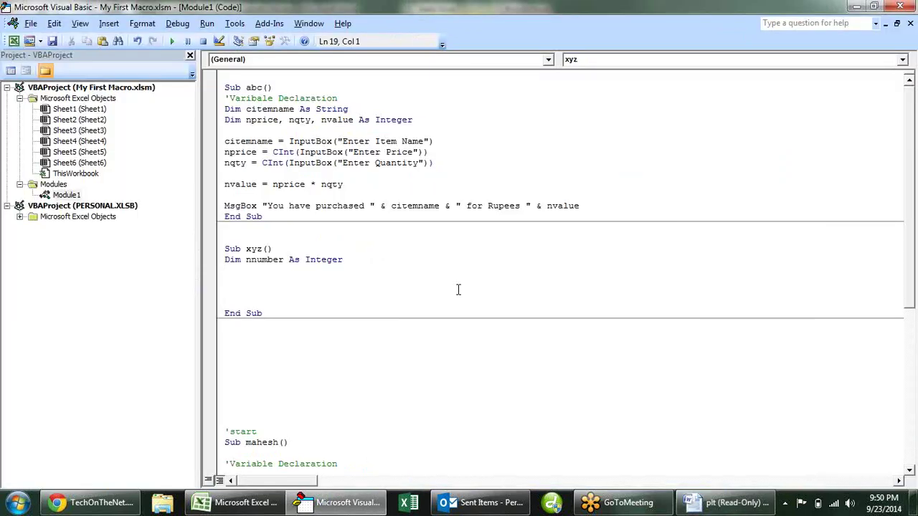
type("nnumber= cint (")
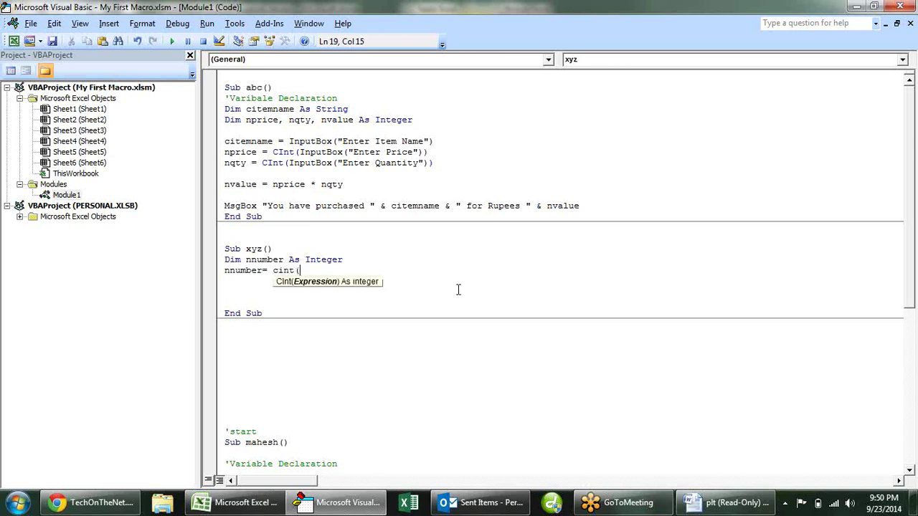
type("Input")
type("box")
type("(")
type(":")
key("BackSpace")
type("\"Enter")
key("BackSpace")
key("BackSpace")
key("BackSpace")
type("nte")
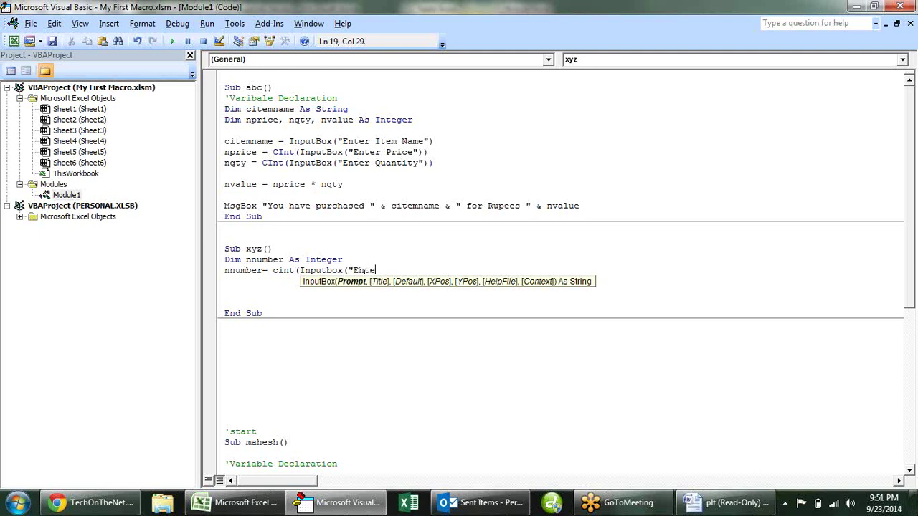
type("r any Number\")")
key("Return")
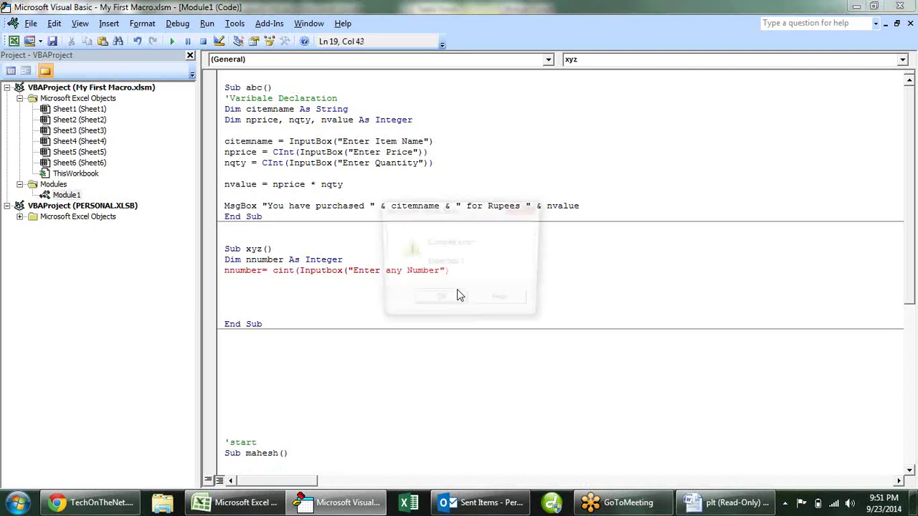
left_click(458, 296)
type(")")
key("Return")
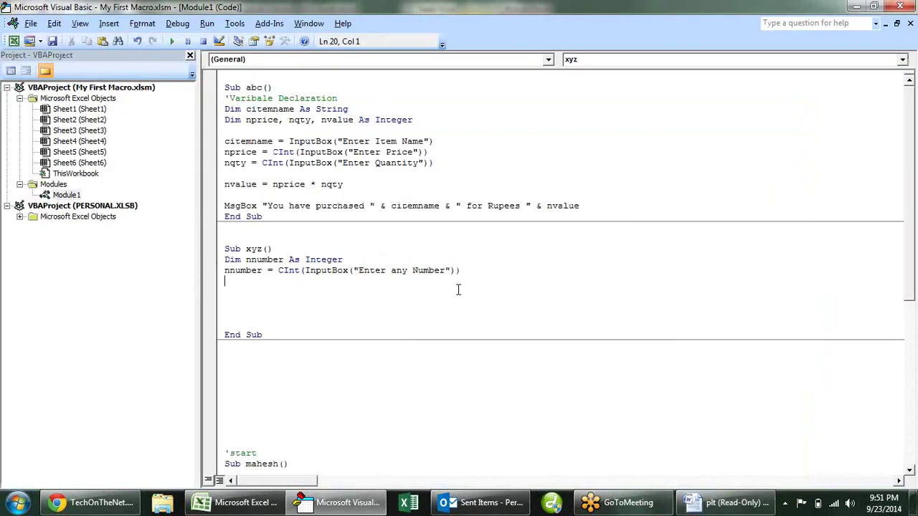
- Add an If nnumber Mod 5 = 0 Then line with a matching End If below
key("Return")
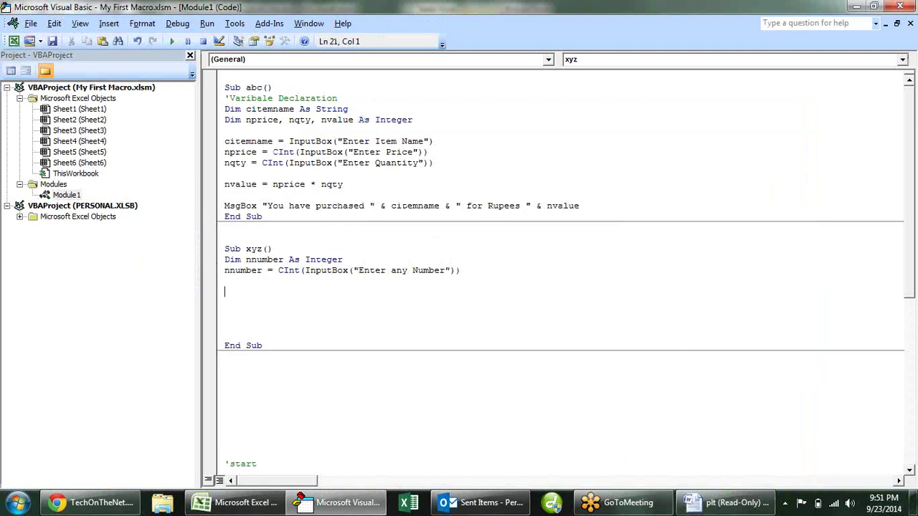
type("if ")
type("nnumber")
type(" mod")
type(" 5")
type(" = ")
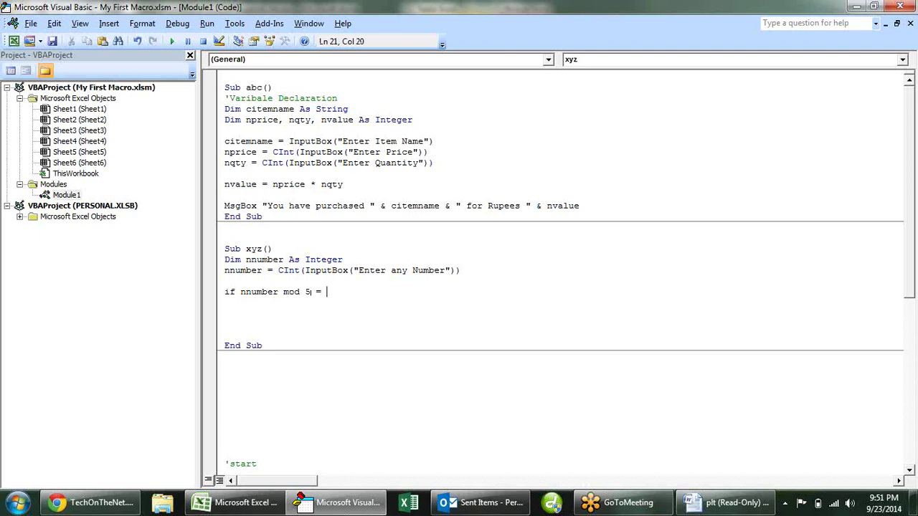
type("0 ")
type("then")
key("Return")
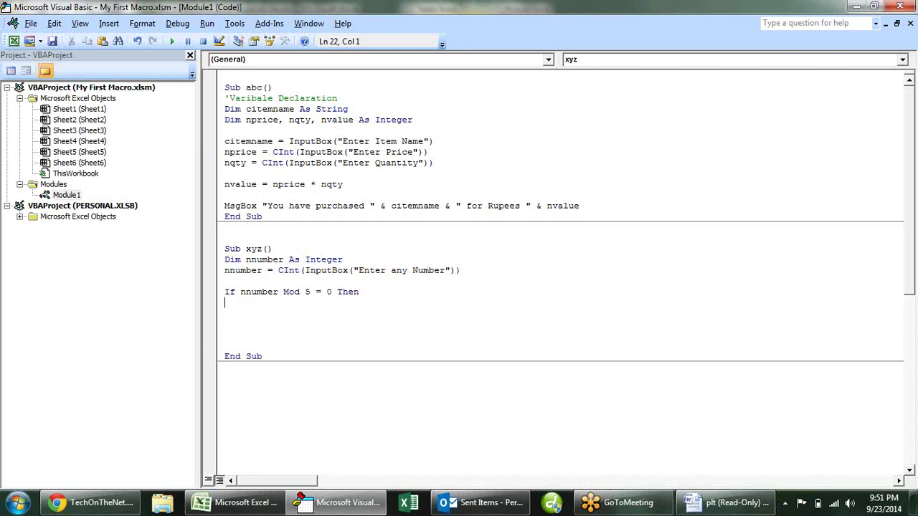
key("Down")
key("Down")
type("End if")
key("Up")
key("Up")
- Insert an Else line inside the If block
left_click(230, 293)
left_click(238, 291)
left_click_drag(238, 292, 333, 294)
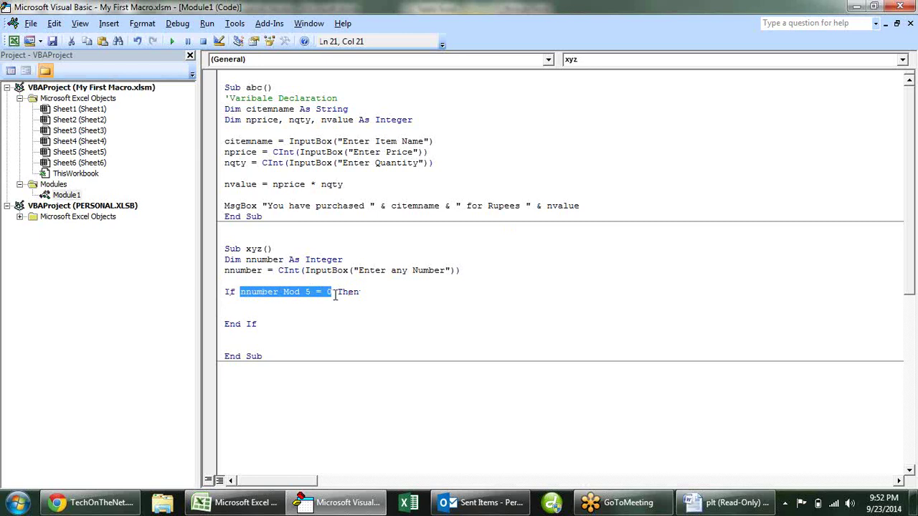
left_click(340, 293)
left_click(302, 302)
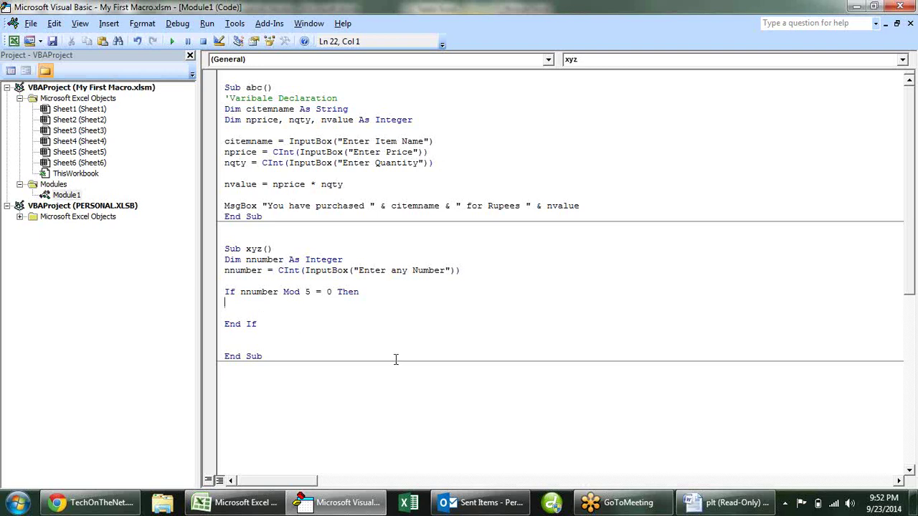
key("Return")
key("Return")
type("esle")
key("BackSpace")
key("BackSpace")
key("BackSpace")
type("lse")
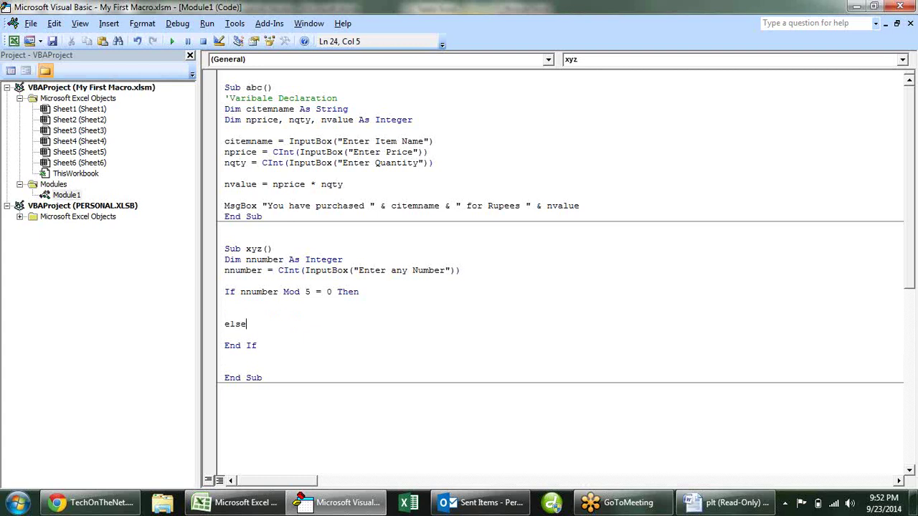
key("Return")
key("Return")
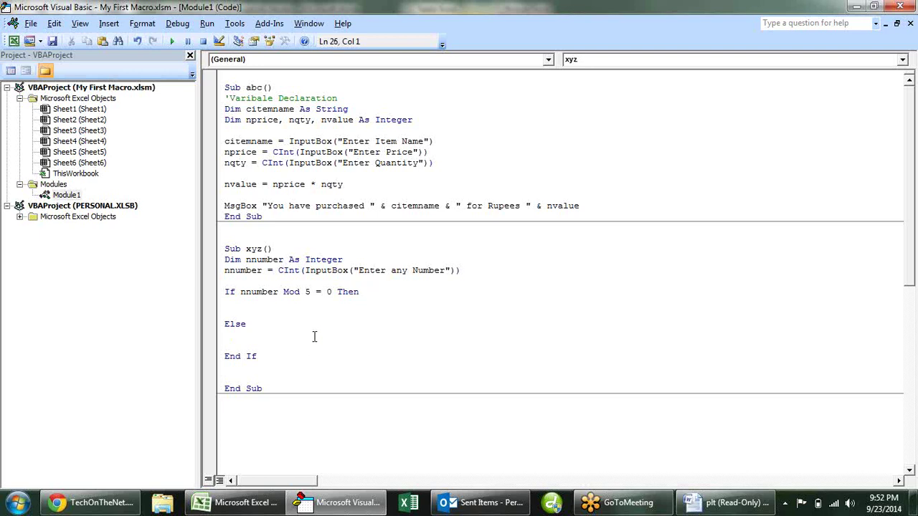
- Indent the If, Else and End If lines to the same level
left_click(226, 293)
key("Tab")
key("Down")
left_click(242, 325)
key("Home")
key("Up")
key("Down")
key("Tab")
key("Down")
key("Down")
key("Down")
key("Left")
key("Left")
key("Left")
key("Left")
key("Tab")
key("Up")
key("Up")
key("Up")
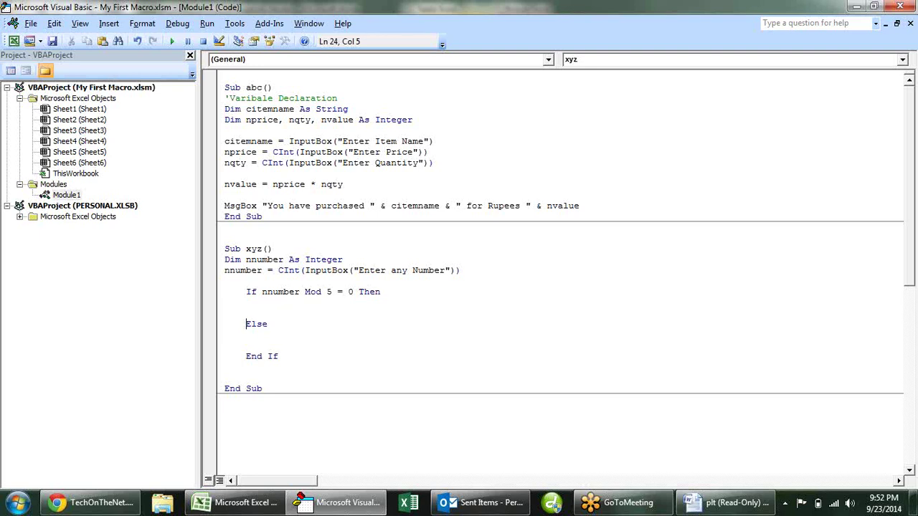
- Indent the whole Sub xyz body one level and check it against the Word flowchart
key("Up")
key("Up")
key("Tab")
key("Tab")
type("if")
key("BackSpace")
key("BackSpace")
mouse_move(225, 258)
left_mouse_down()
mouse_move(278, 304)
mouse_move(306, 367)
left_mouse_up()
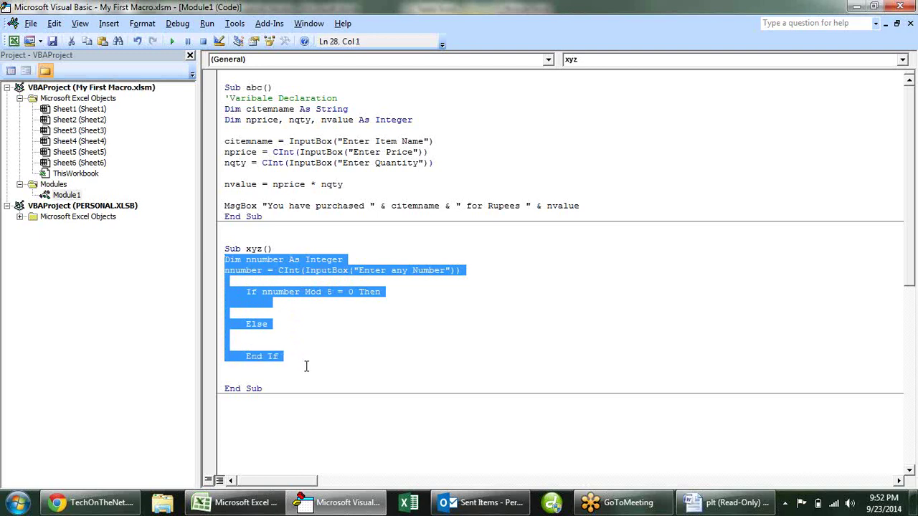
key("Tab")
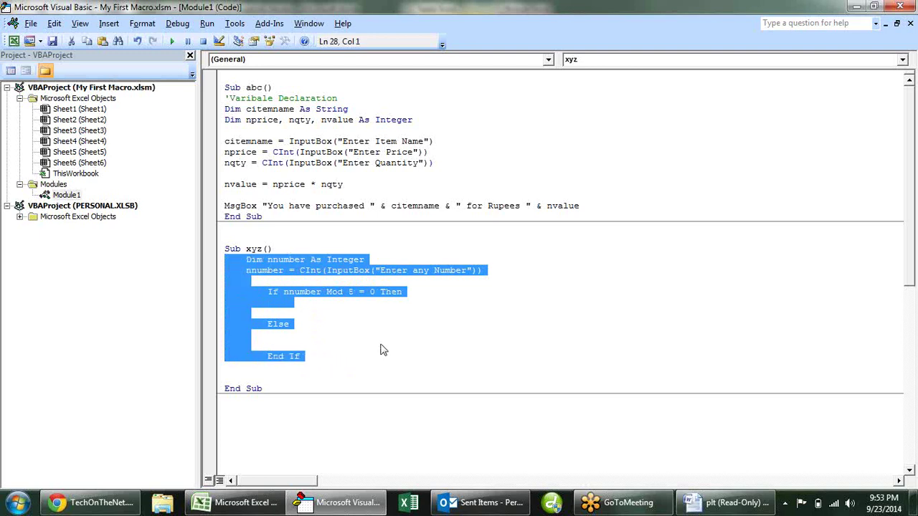
left_click(384, 329)
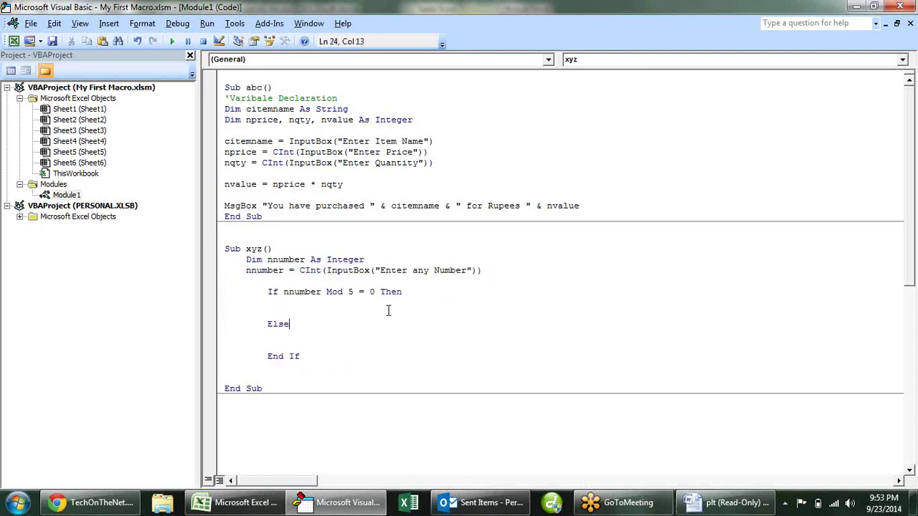
left_click(318, 303)
key("alt+Tab")
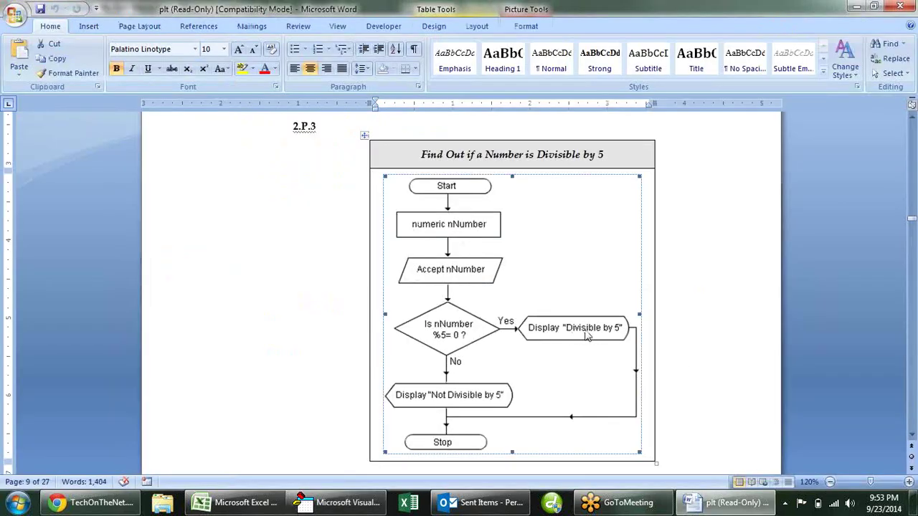
key("alt+Tab")
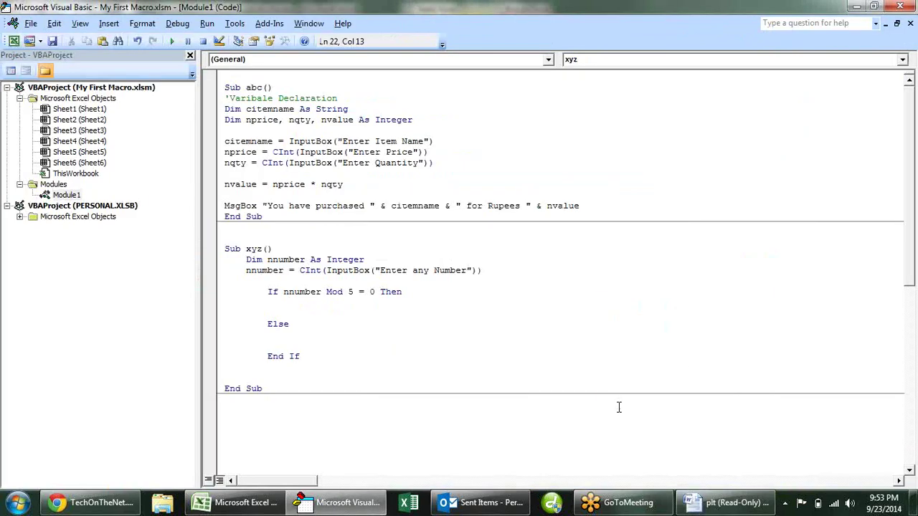
- Type the If-branch message line Msgox "Divisible by 5"
type("Msbo")
key("BackSpace")
key("BackSpace")
type("g")
type("ox")
type("\"Divi")
type("sible")
key("BackSpace")
key("BackSpace")
key("BackSpace")
type("le by 5")
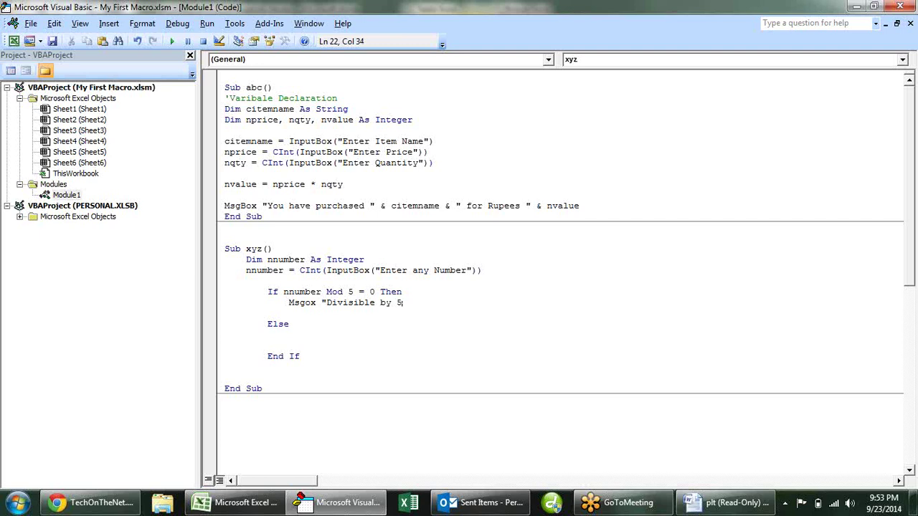
type("\"")
key("Down")
key("Down")
- Prefix the message with nnumber & so it shows " is Divisible by 5"
left_click(400, 292)
key("ctrl+Left")
key("ctrl+Left")
key("ctrl+Left")
type("num")
key("BackSpace")
key("BackSpace")
type("number")
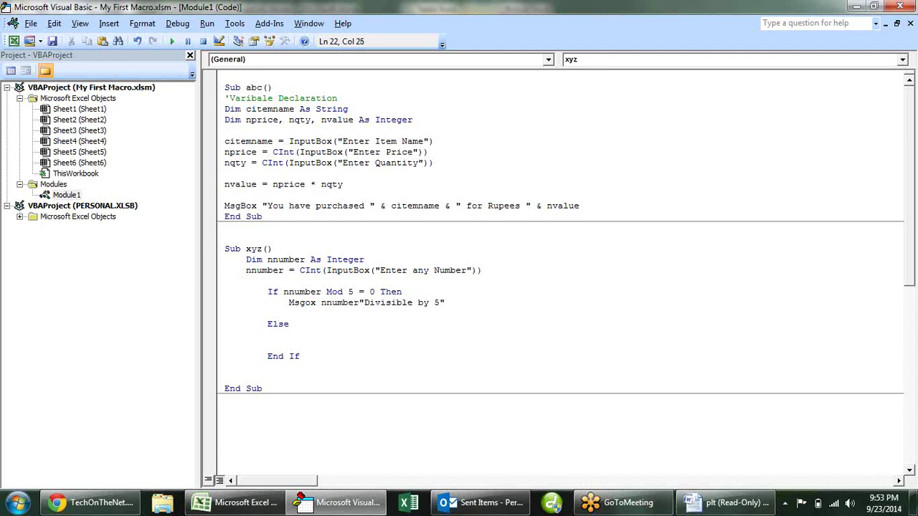
type(" &\"")
left_click(370, 303)
left_click(290, 324)
key("Left")
key("Left")
key("Left")
key("Left")
key("Left")
key("Left")
left_click(380, 302)
type("is")
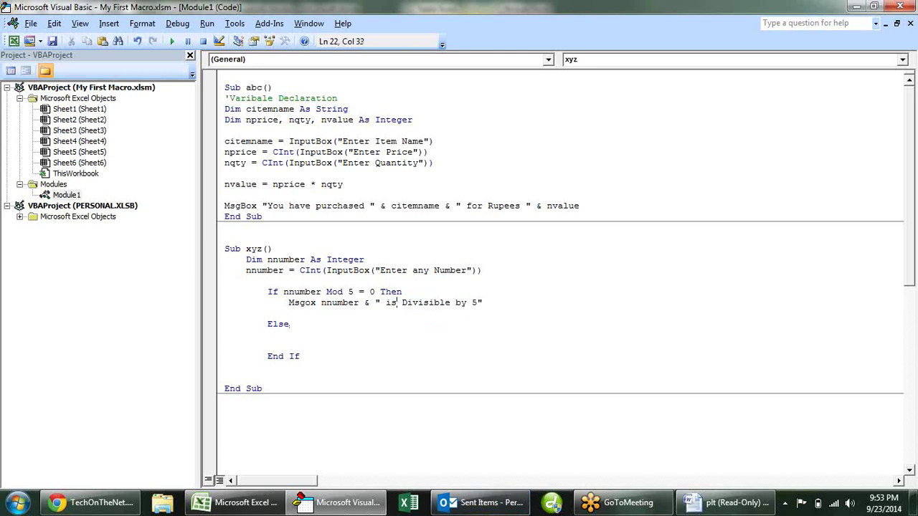
- Copy the If-branch message line onto the empty line under Else
key("Home")
key("Down")
key("Down")
mouse_move(486, 306)
left_mouse_down()
mouse_move(286, 312)
mouse_move(289, 304)
left_mouse_up()
key("ctrl+c")
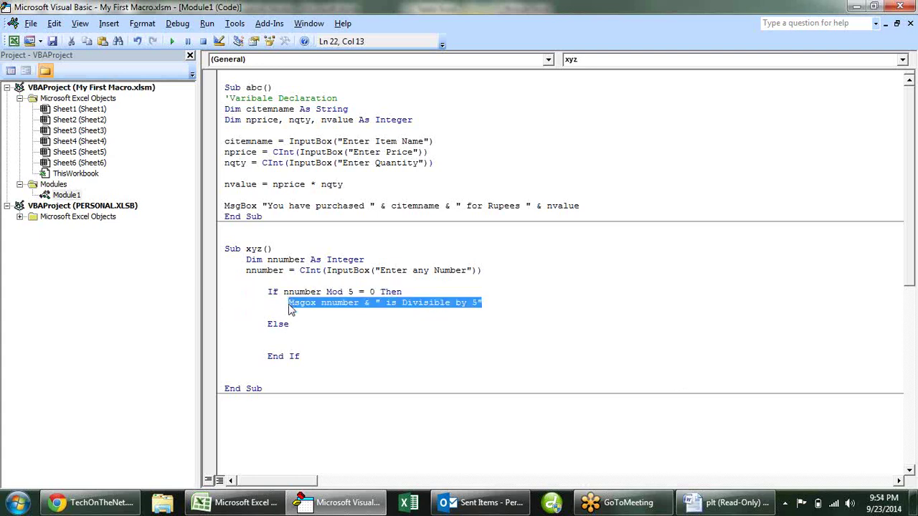
left_click(301, 336)
key("Tab")
key("ctrl+v")
- Insert 'not' so the Else message reads " is not Divisible by 5"
left_click(402, 335)
type("not")
left_click(441, 350)
left_click(440, 360)
key("alt+Tab")
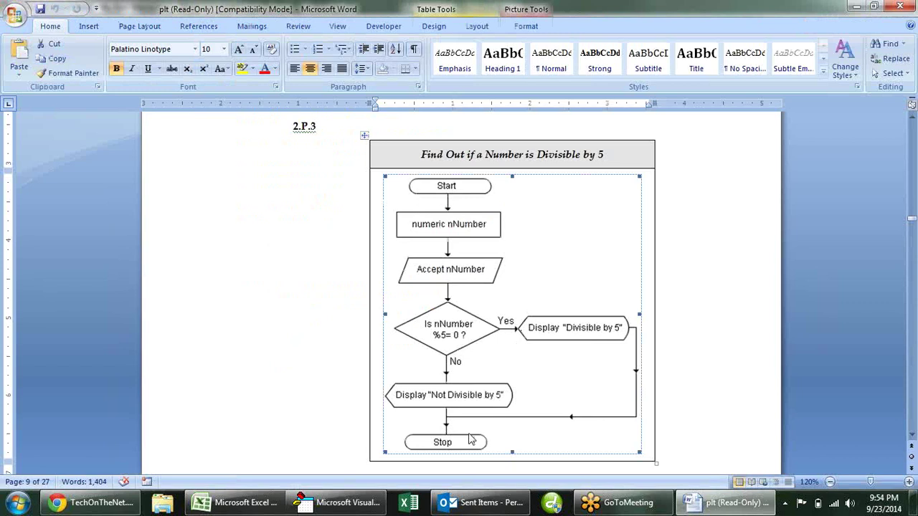
key("alt+Tab")
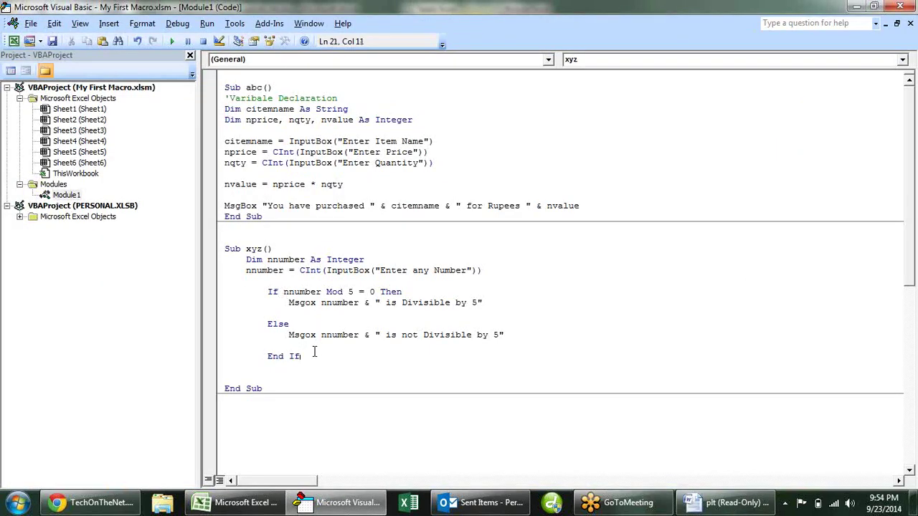
- Run the xyz macro, which halts with a compile error
left_click_drag(314, 355, 265, 290)
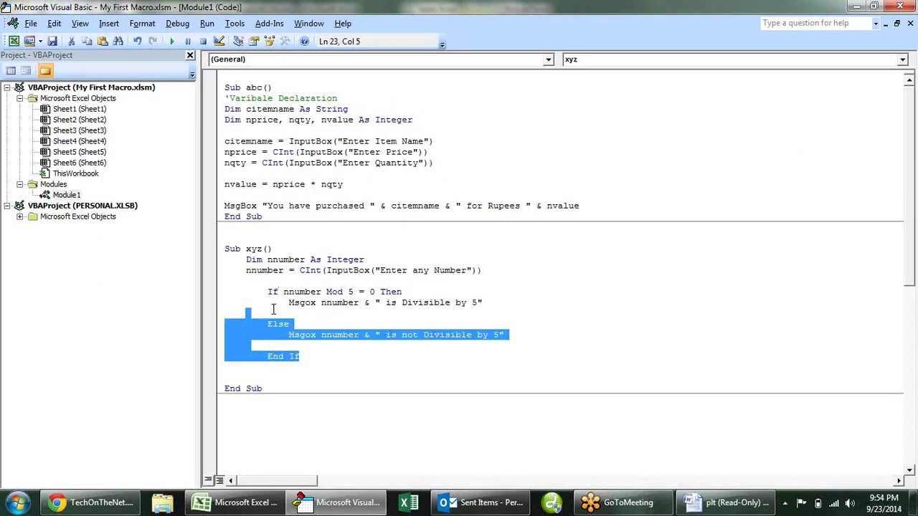
left_click(268, 381)
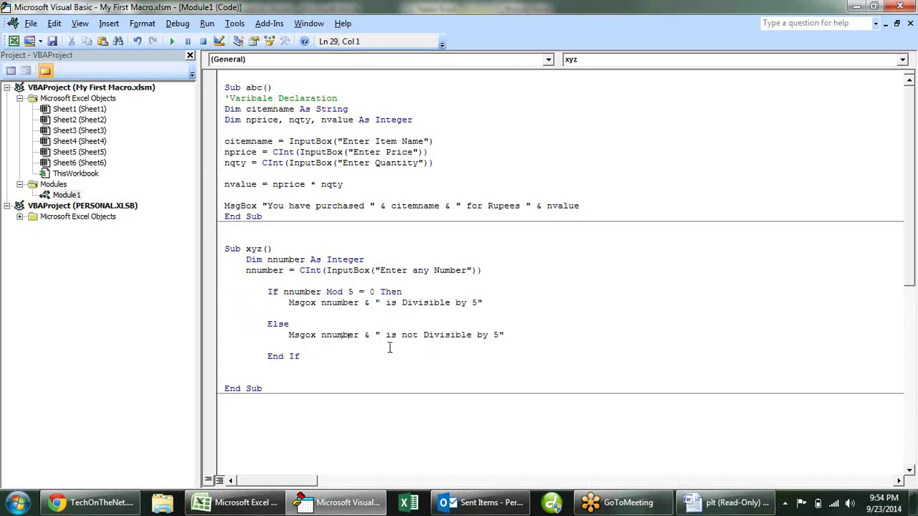
left_click(172, 41)
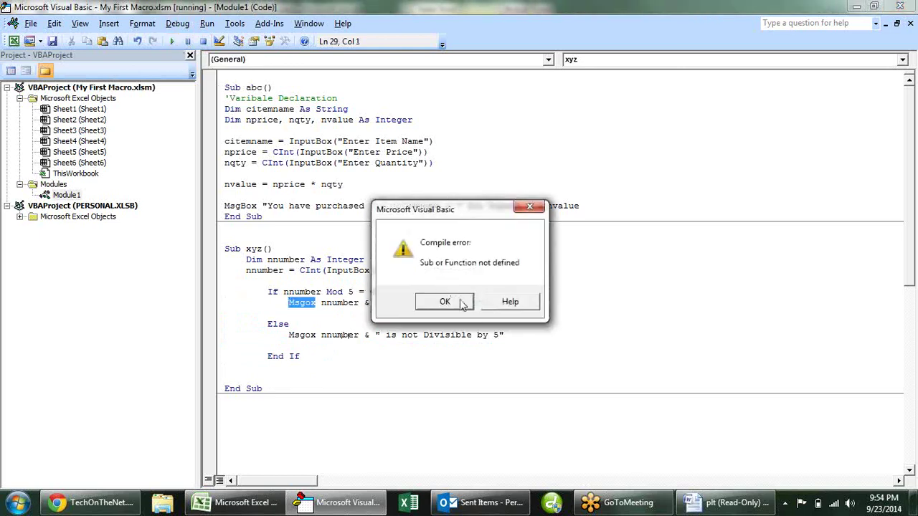
left_click(444, 301)
- Correct Msgox to MsgBox on both message lines and reset the halted run
left_click(305, 303)
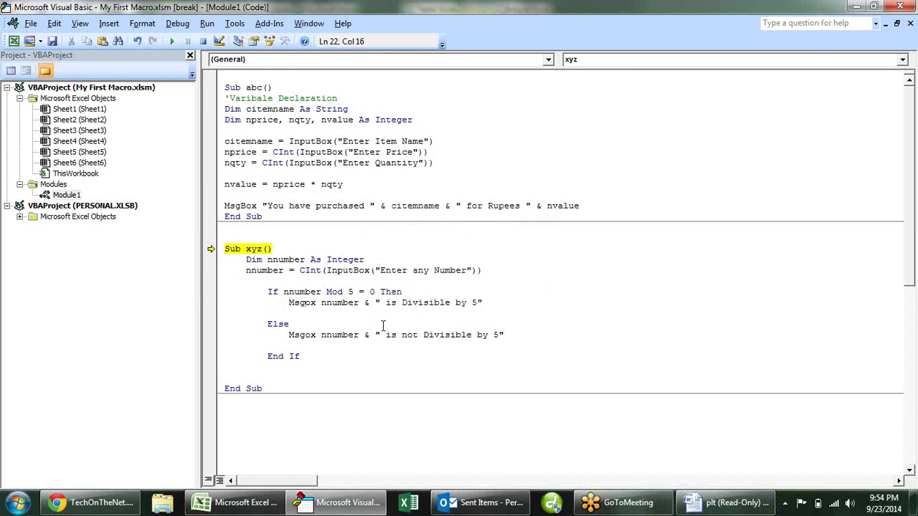
type("b")
left_click(305, 335)
type("b")
left_click(354, 368)
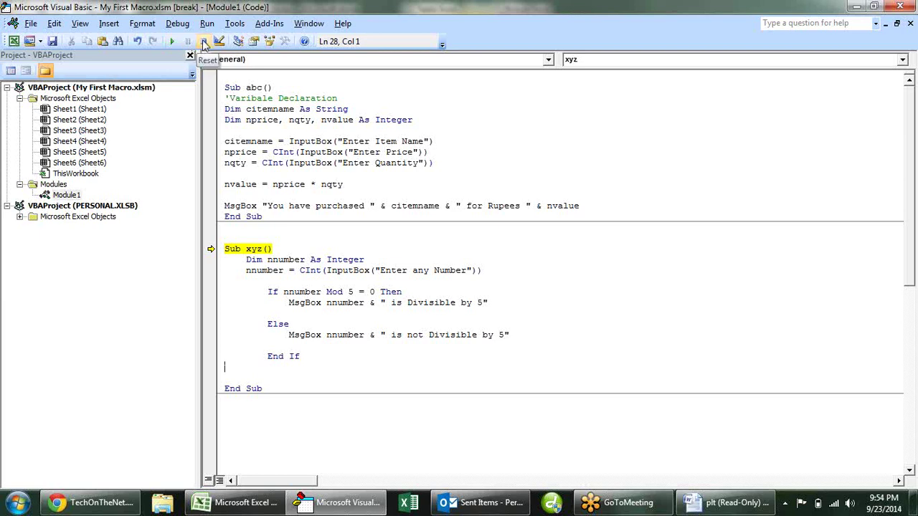
left_click(203, 41)
left_click(285, 356)
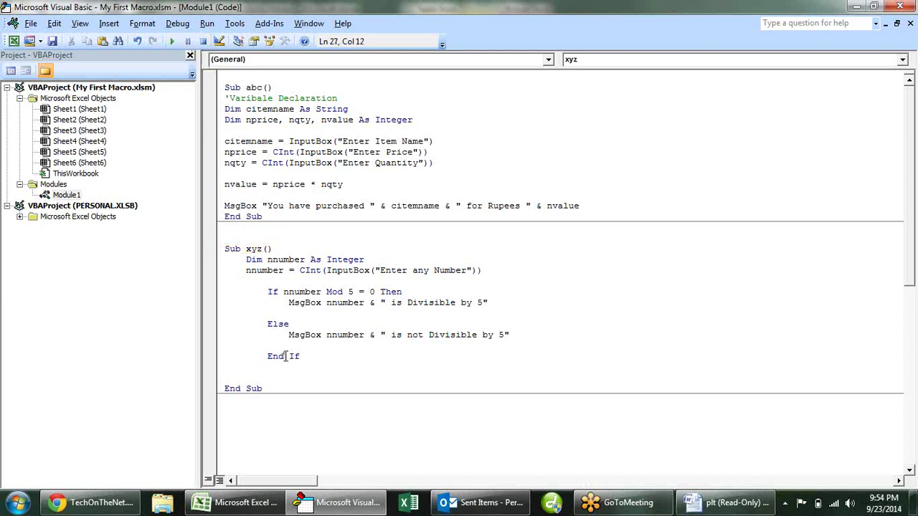
left_click_drag(321, 335, 288, 335)
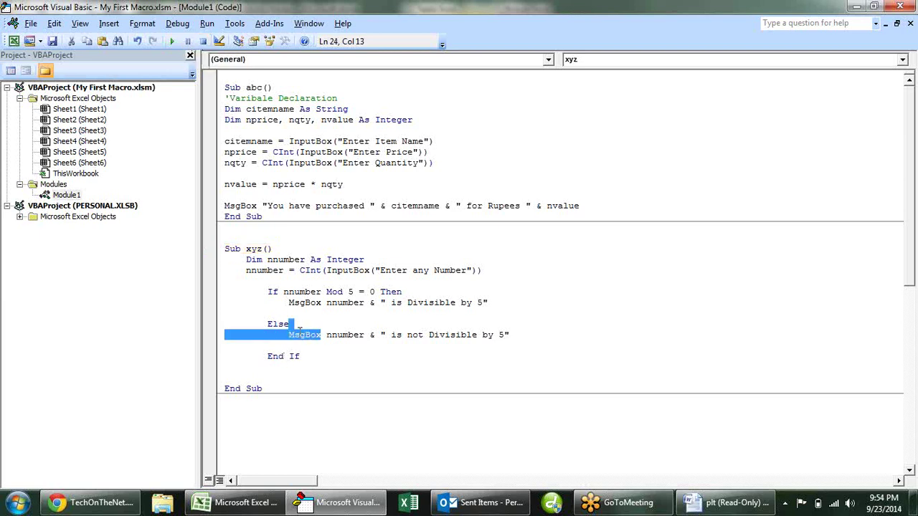
left_click(364, 355)
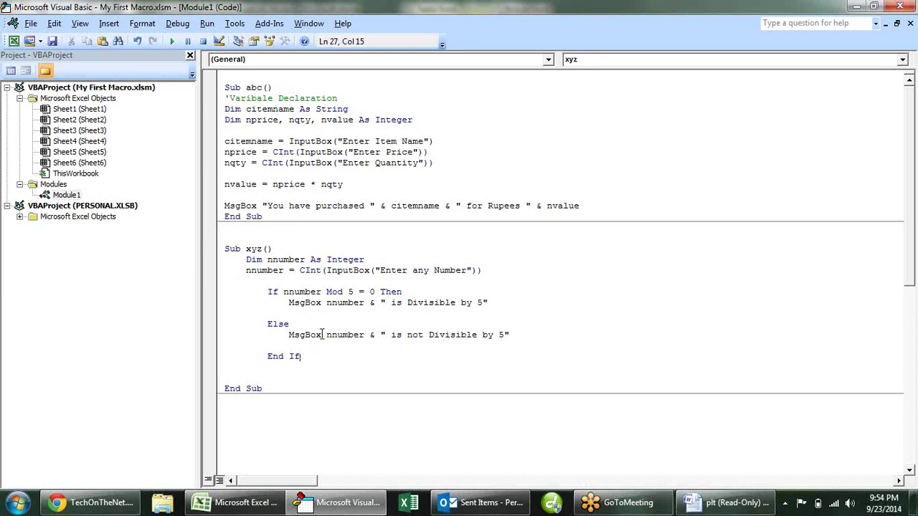
- Run Sub xyz with 50 and confirm it reports Divisible by 5
left_click(328, 348)
left_click(171, 41)
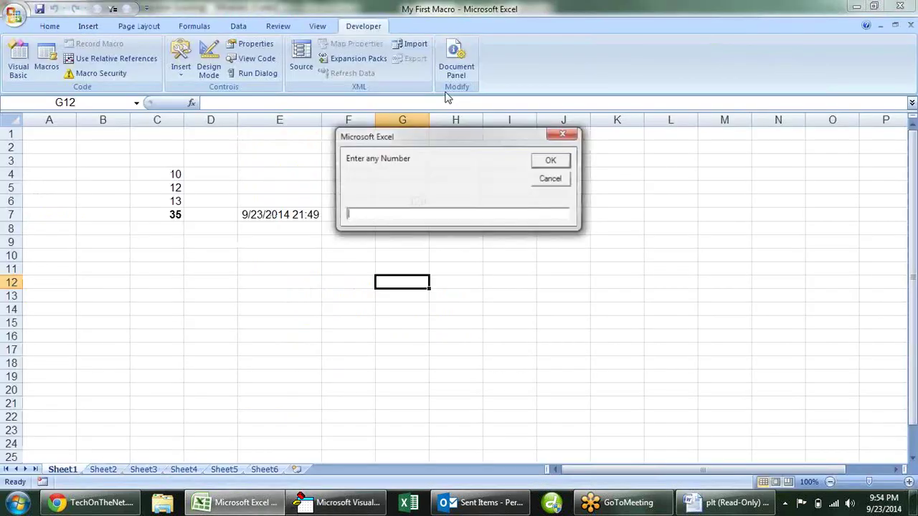
type("50")
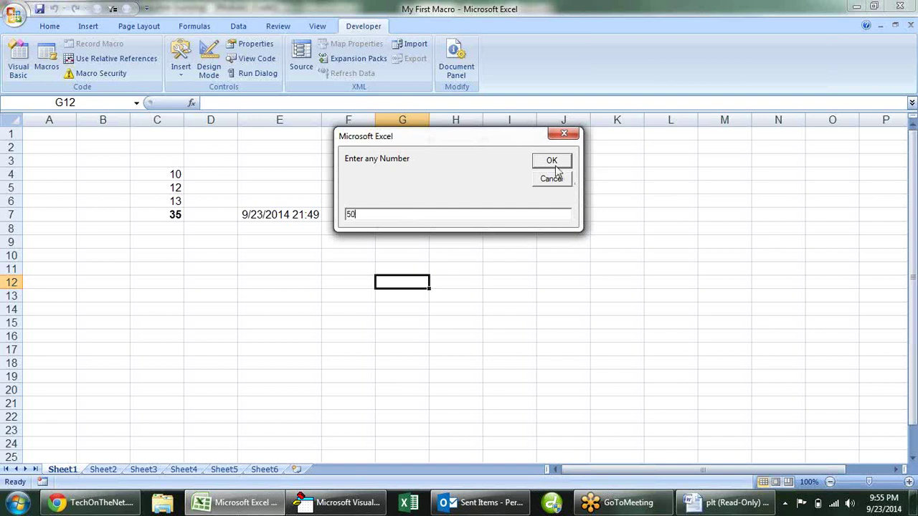
left_click(554, 166)
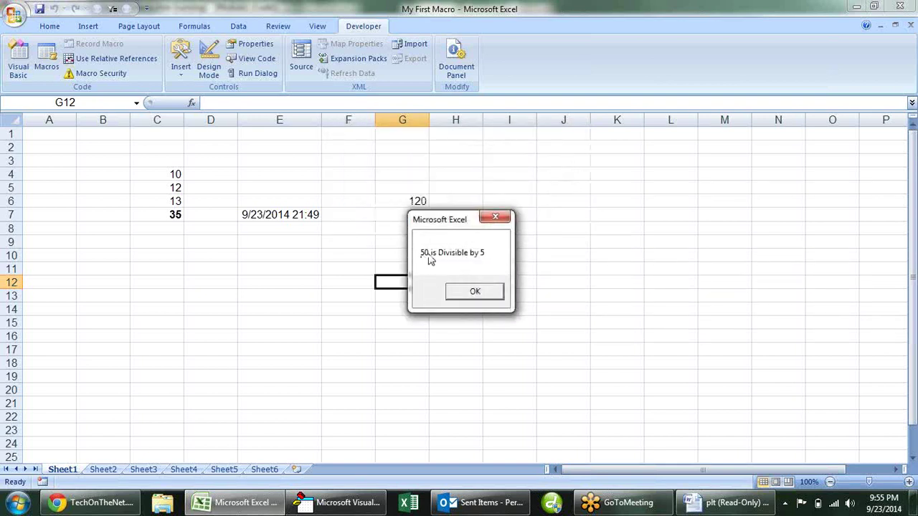
left_click(489, 292)
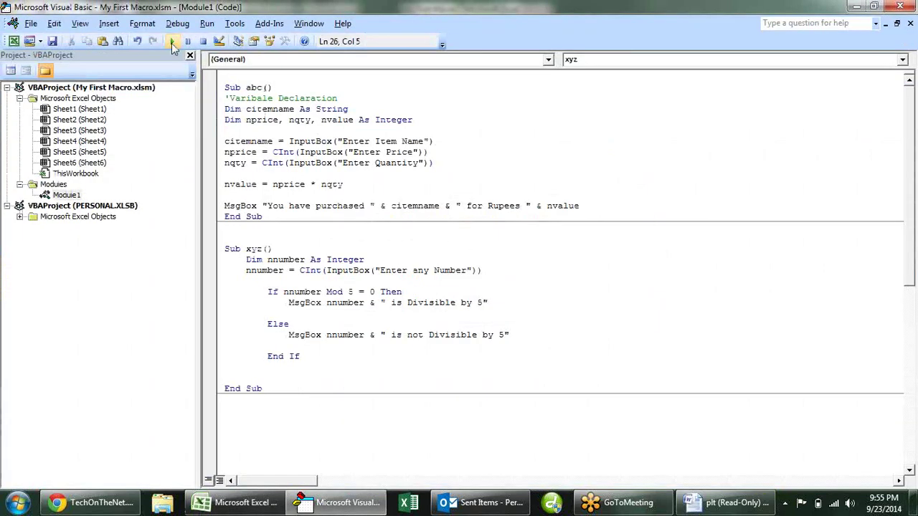
- Run Sub xyz again with 49 and confirm it reports not Divisible by 5
left_click(172, 41)
type("49")
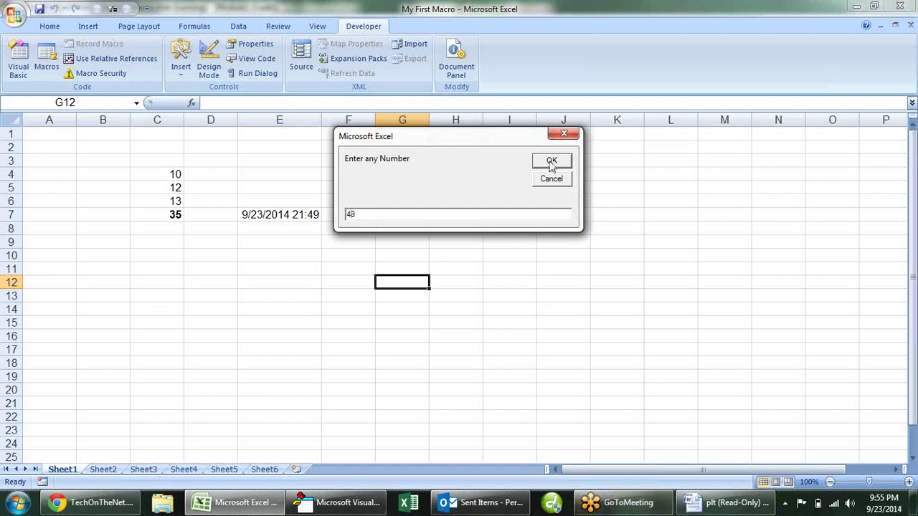
left_click(551, 162)
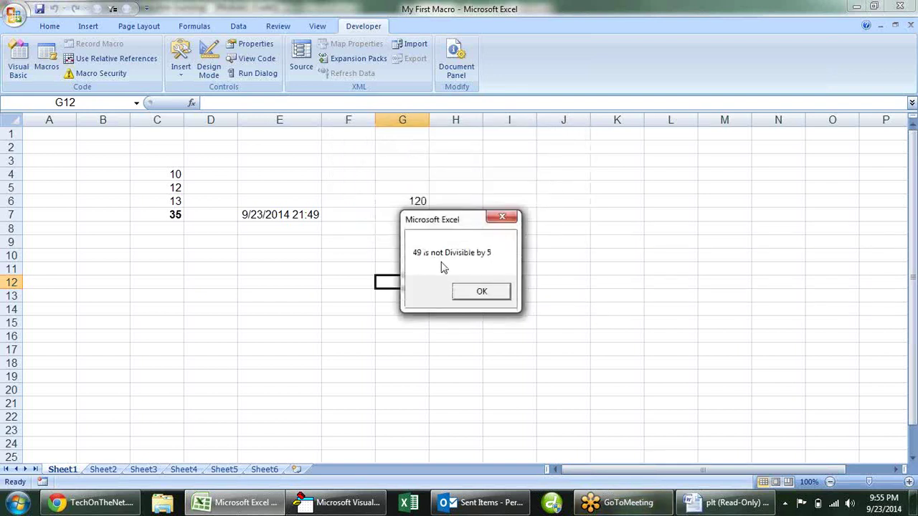
left_click(500, 291)
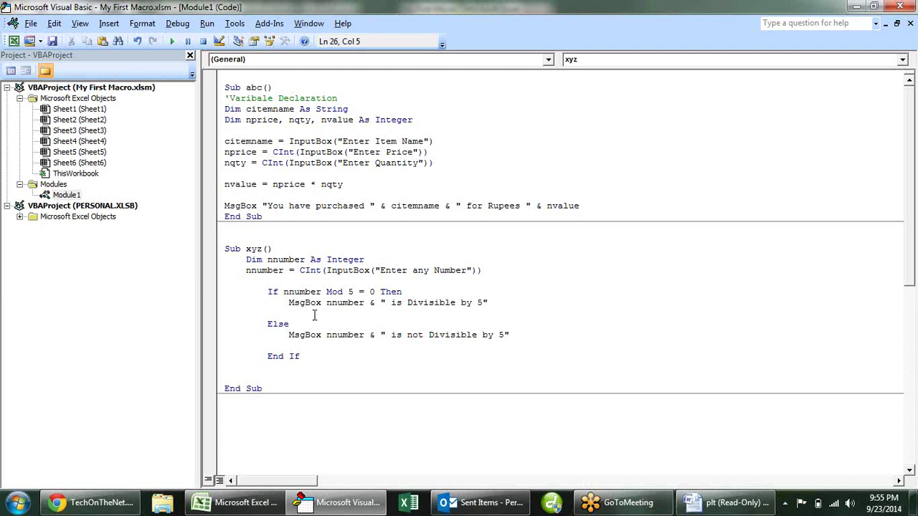
- Step into Sub xyz with F8 and advance to the nnumber InputBox line
left_click(206, 24)
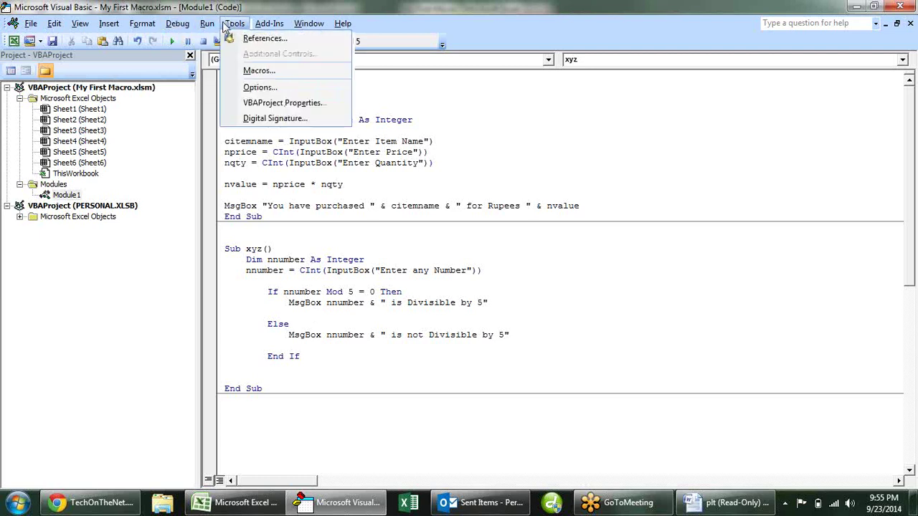
mouse_move(175, 32)
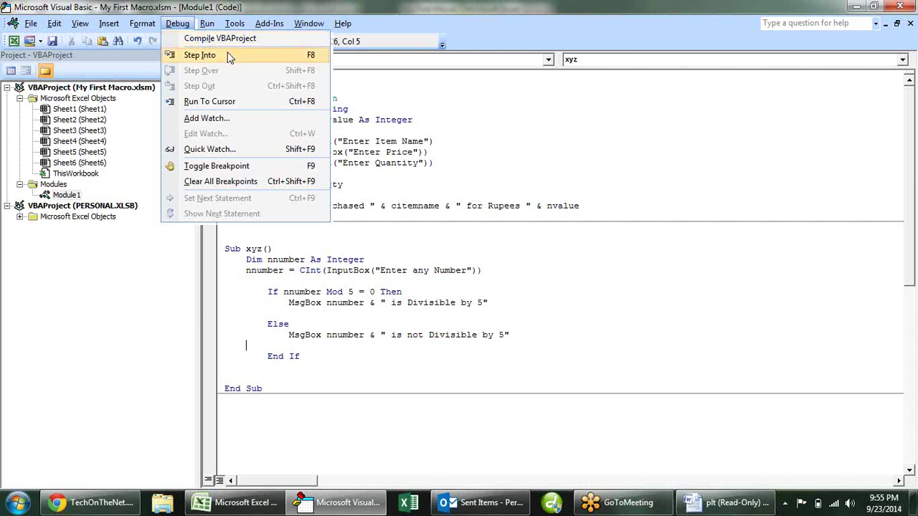
left_click(452, 294)
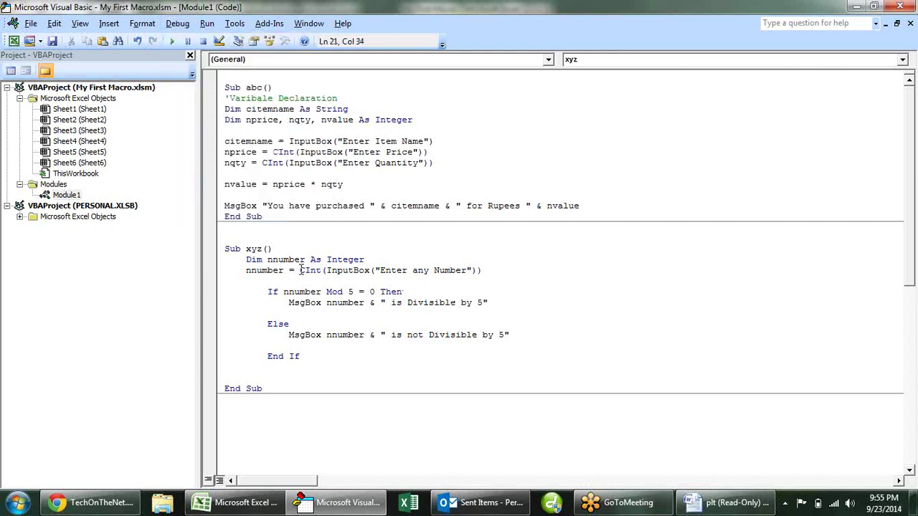
left_click(286, 251)
left_click(258, 281)
key("F8")
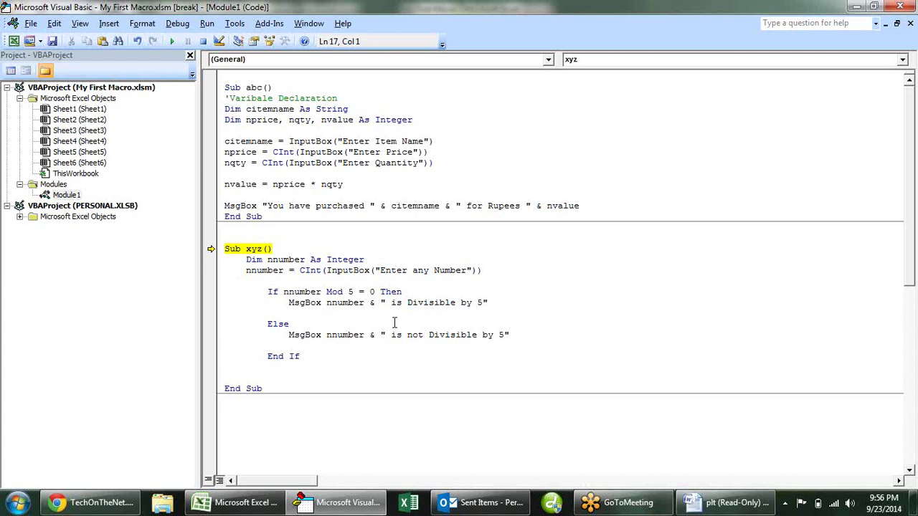
key("F8")
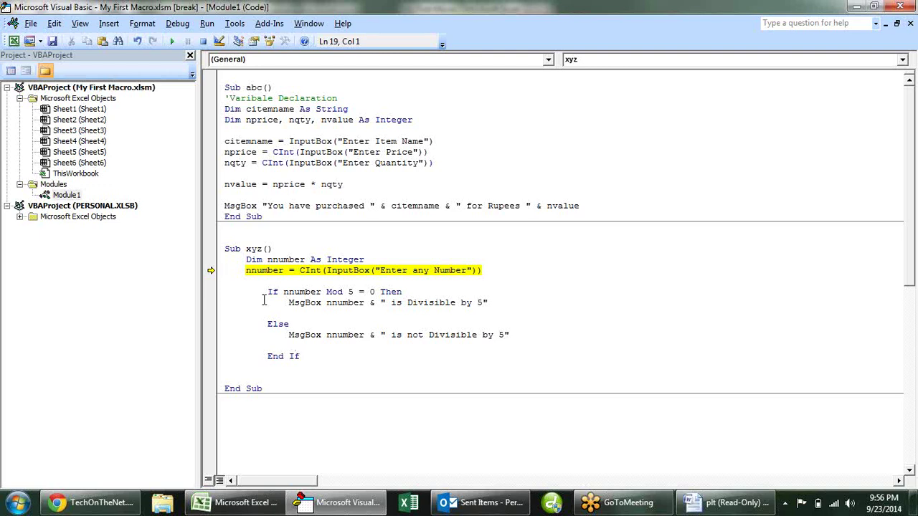
- Step past the InputBox line and enter 10 in Excel's 'Enter any Number' prompt
mouse_move(286, 262)
key("F8")
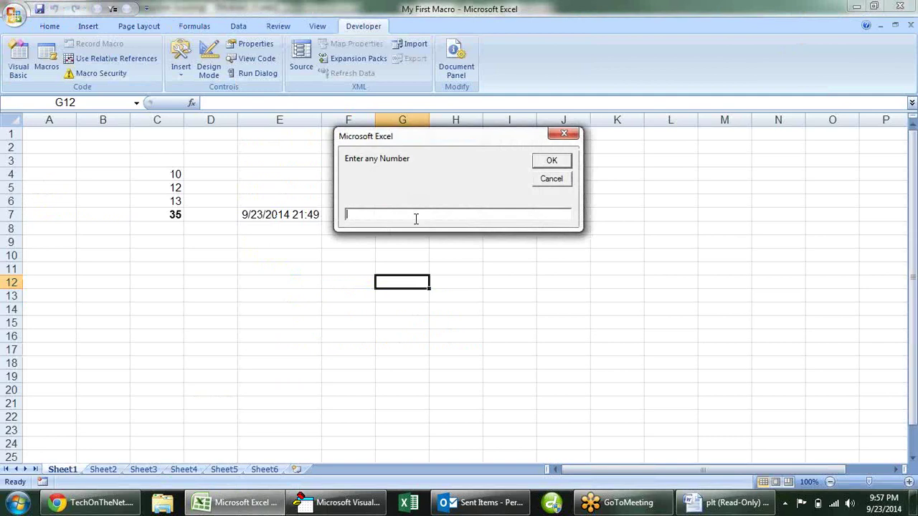
key("alt+Tab")
key("alt+Tab")
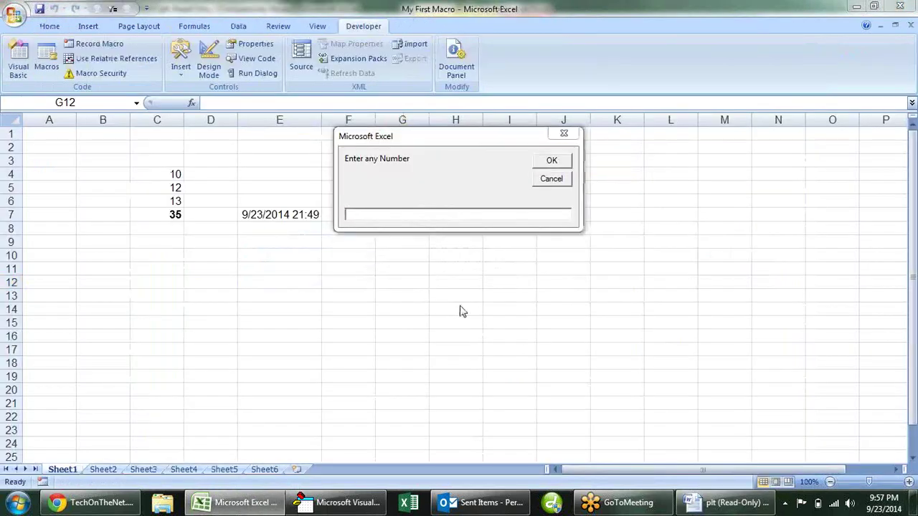
key("alt+Tab")
key("Tab")
key("Tab")
key("Tab")
key("Tab")
key("Tab")
type("10")
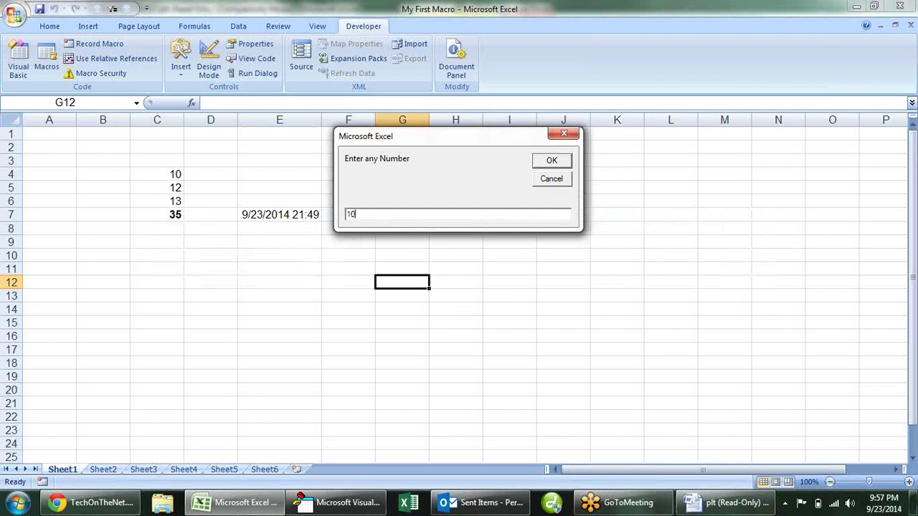
key("Return")
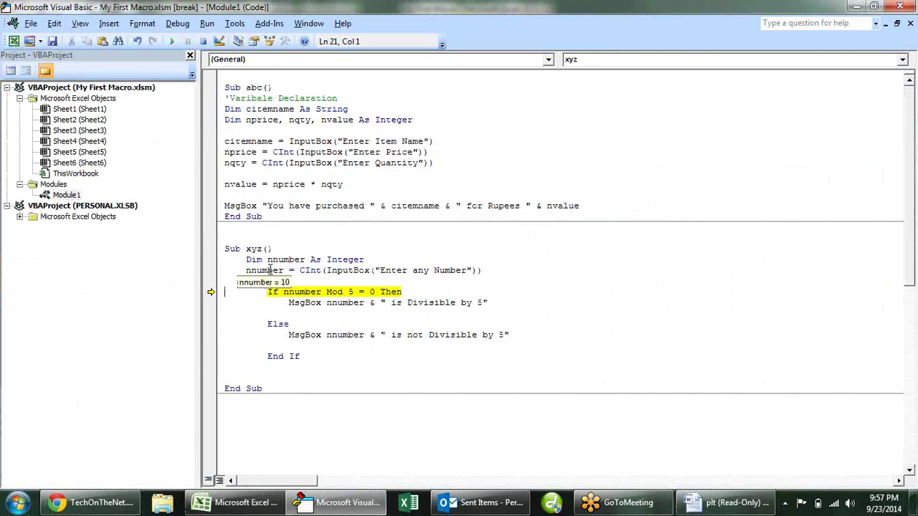
- Step to the divisibility check and confirm nnumber Mod 5 = 0 evaluates True for 10
mouse_move(306, 291)
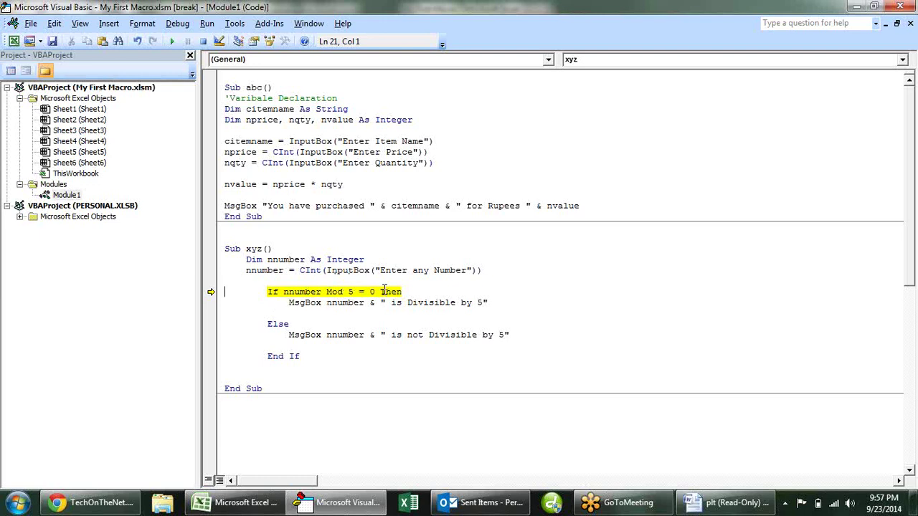
key("F8")
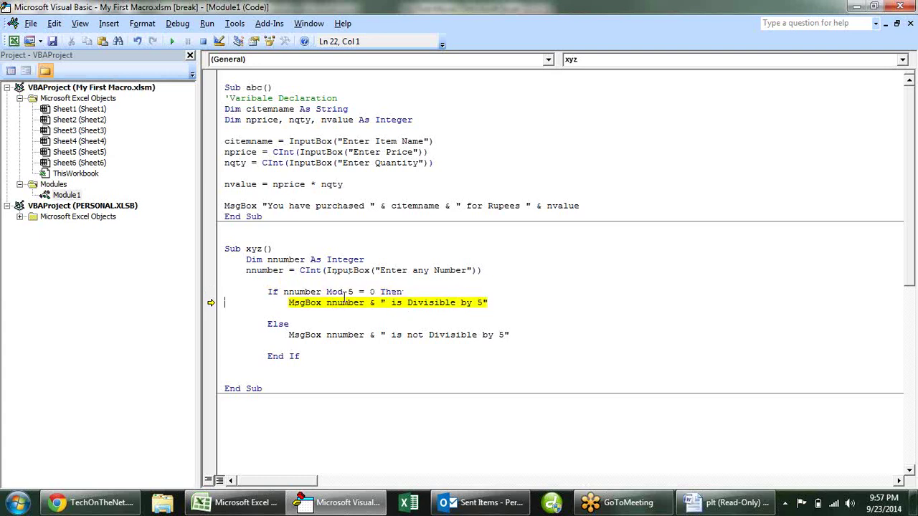
mouse_move(309, 287)
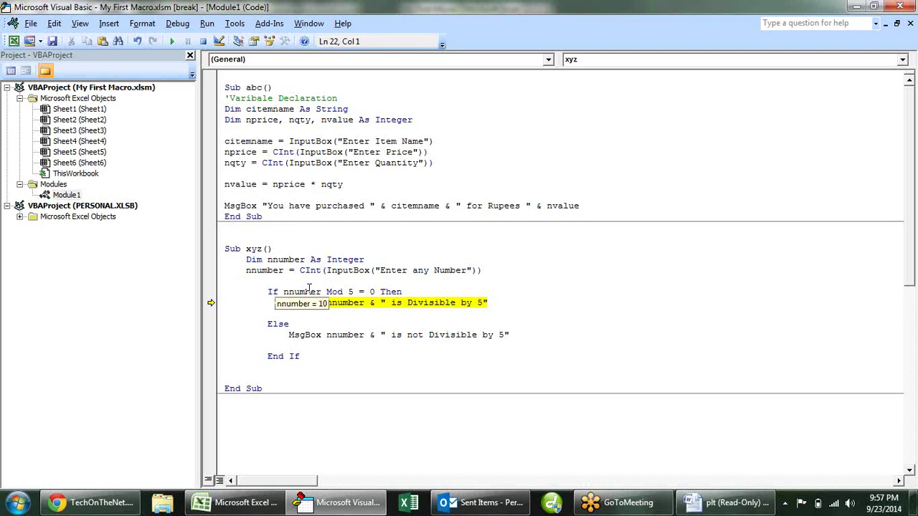
left_click_drag(376, 292, 283, 291)
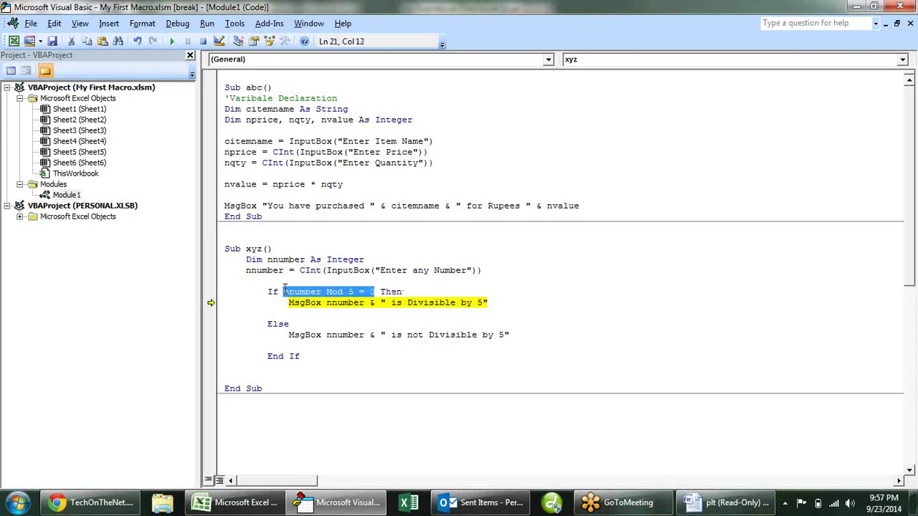
mouse_move(361, 291)
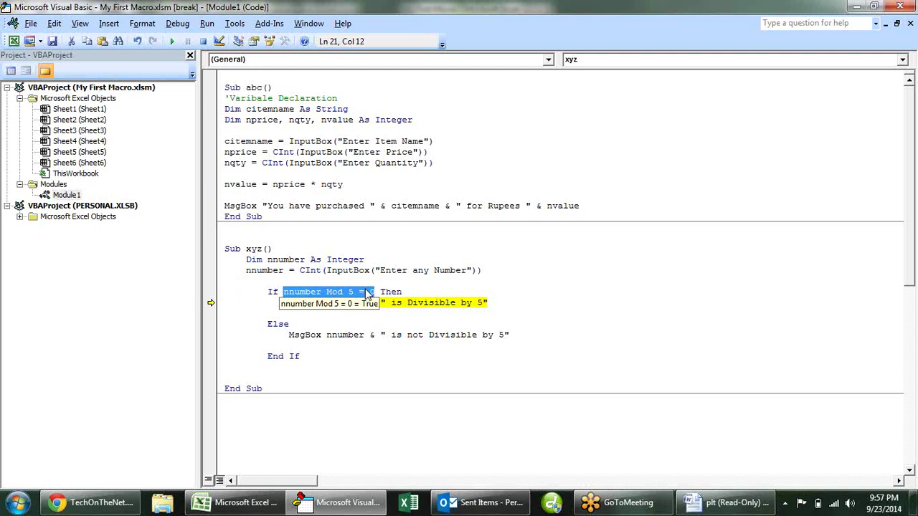
left_click(391, 302)
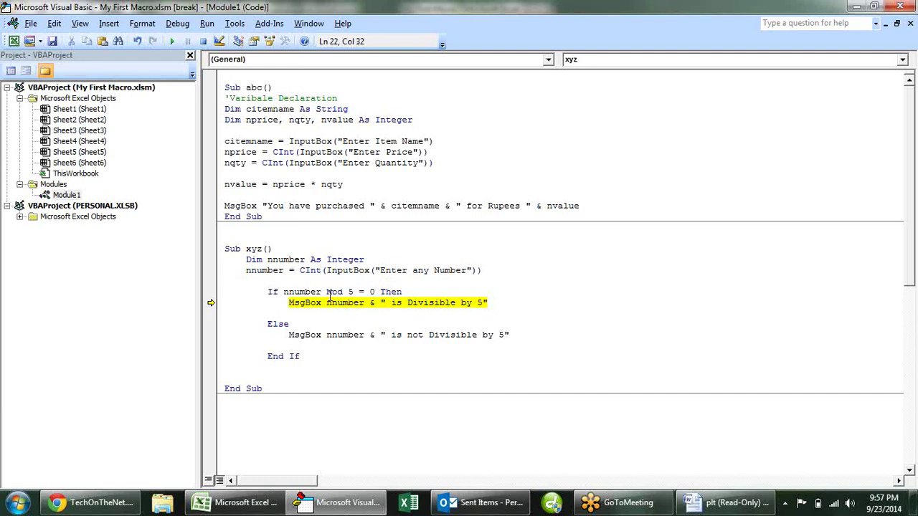
mouse_move(345, 307)
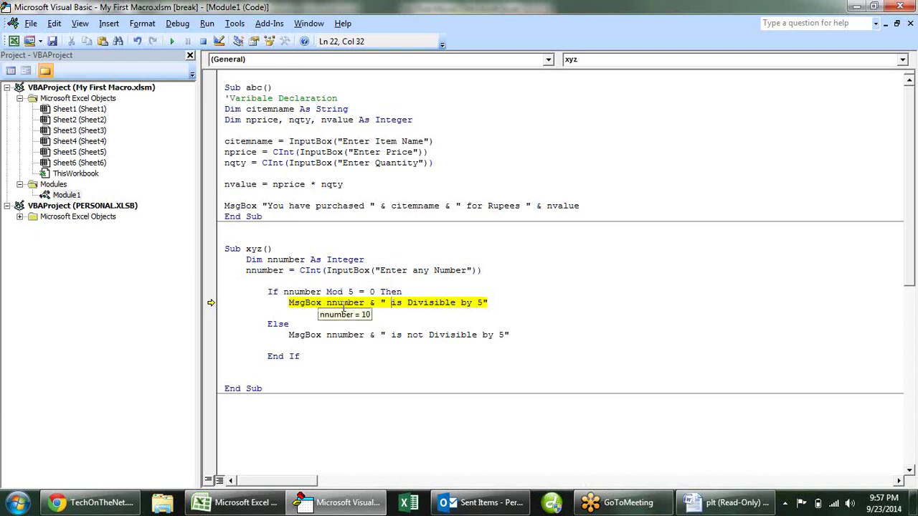
- Show the '10 is Divisible by 5' message and dismiss it with OK
key("F8")
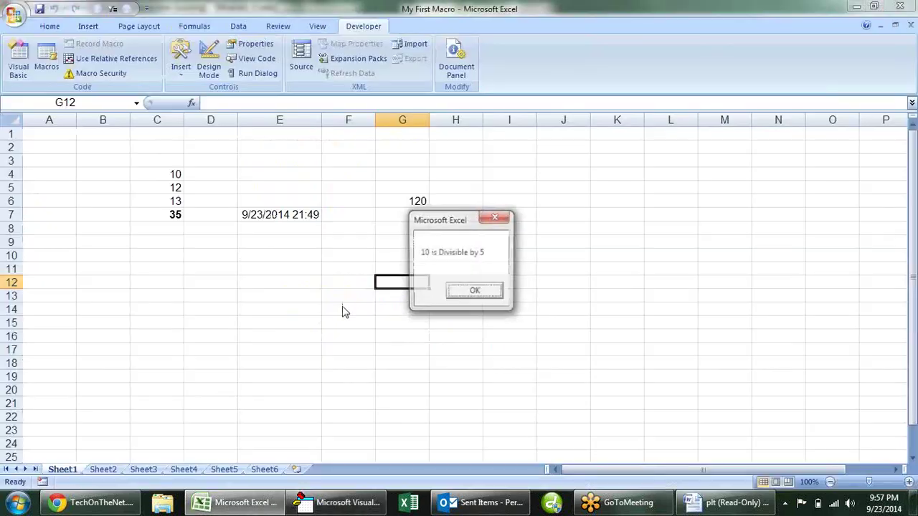
left_click(473, 294)
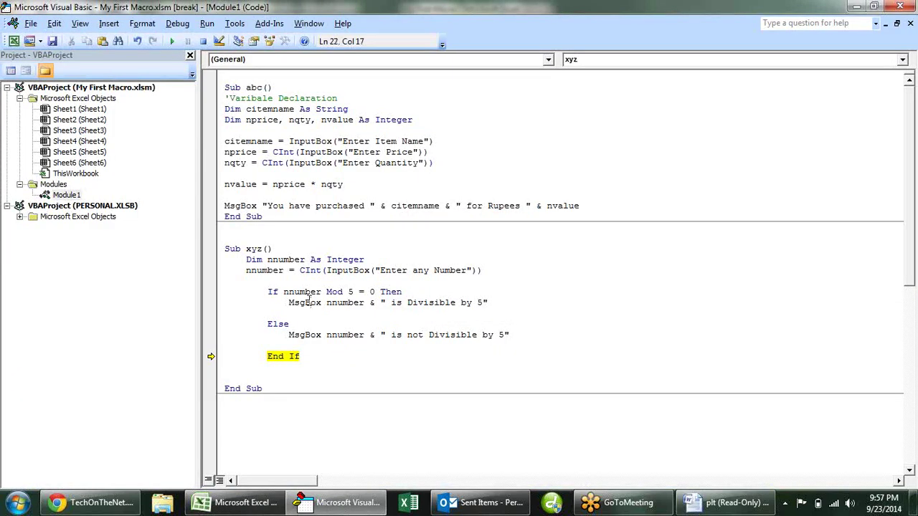
left_click_drag(312, 303, 346, 313)
left_click(286, 356)
- Step through End If and End Sub so xyz finishes and Excel's Sheet1 returns
key("F8")
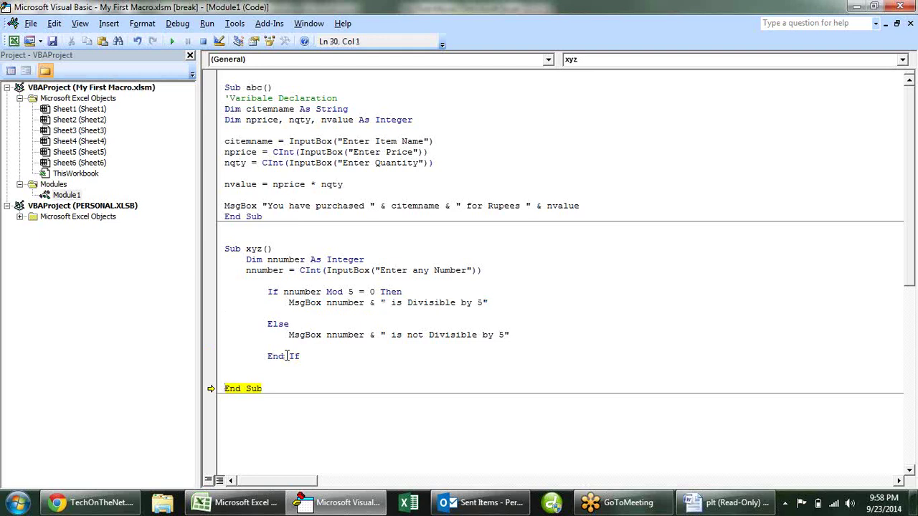
key("F8")
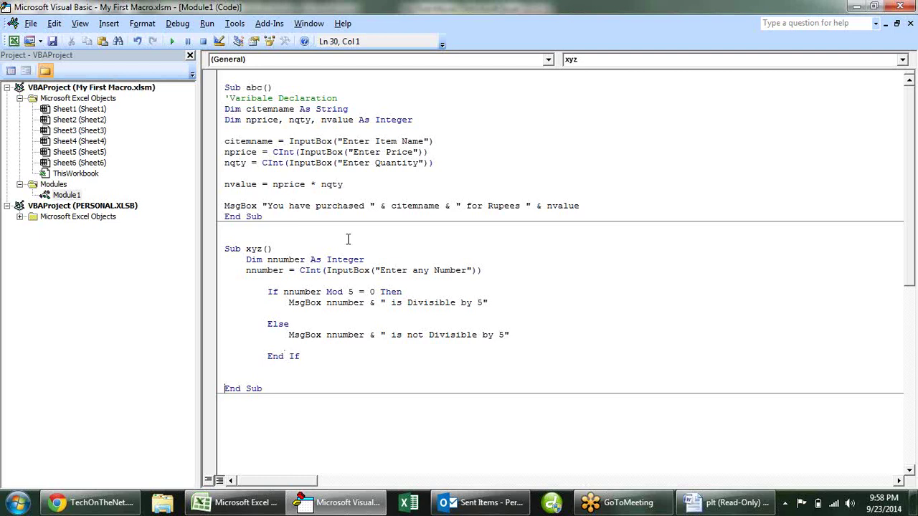
left_click(467, 163)
left_click_drag(262, 292, 283, 292)
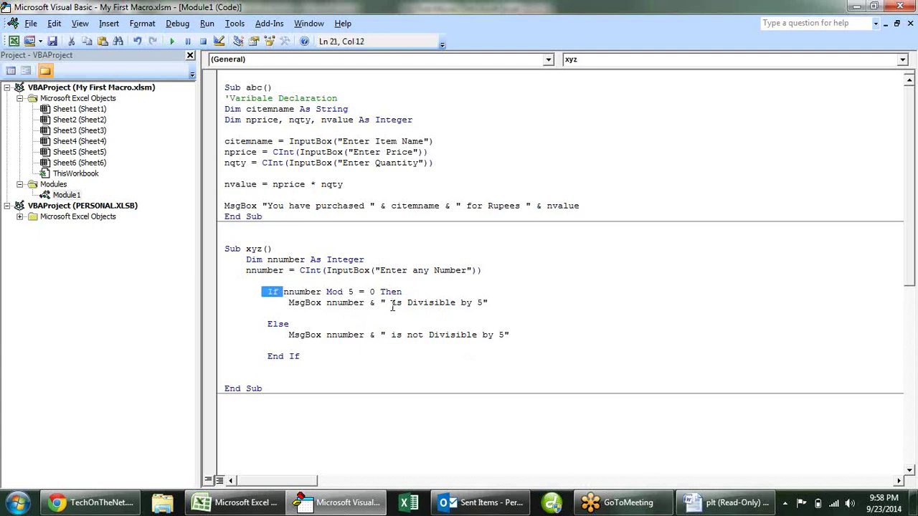
left_click(300, 334)
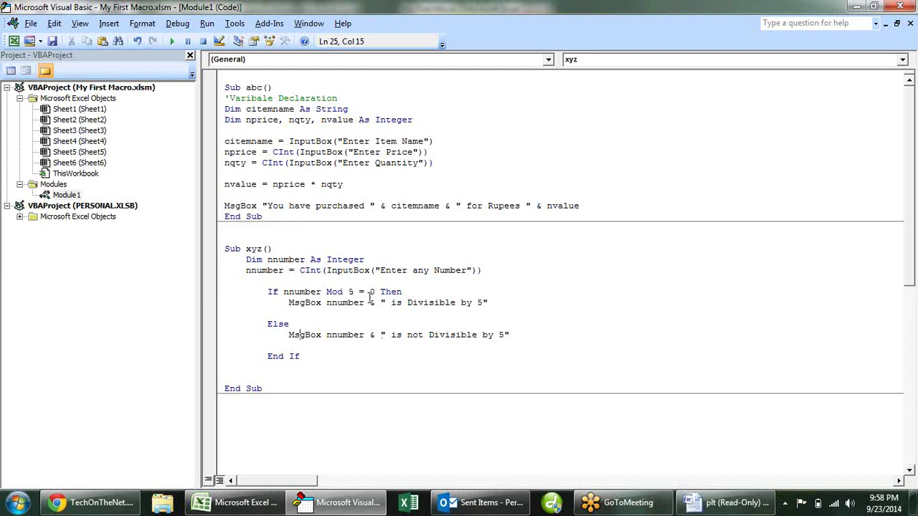
left_click(389, 281)
left_click(288, 164)
key("alt+F11")
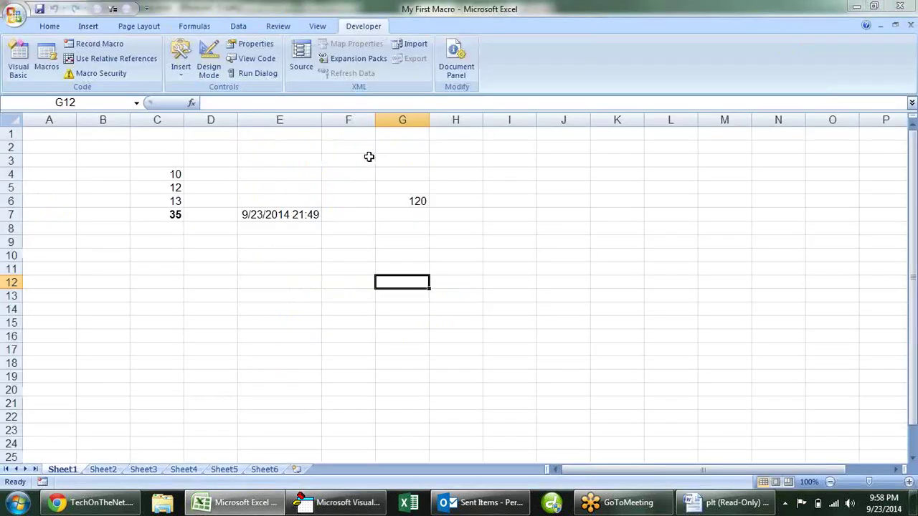
left_click(249, 289)
left_click(456, 198)
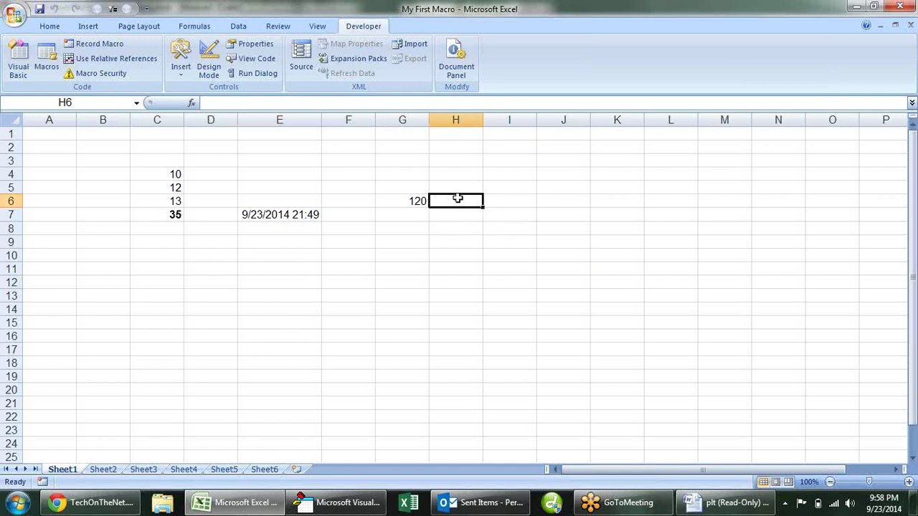
left_click_drag(459, 208, 467, 312)
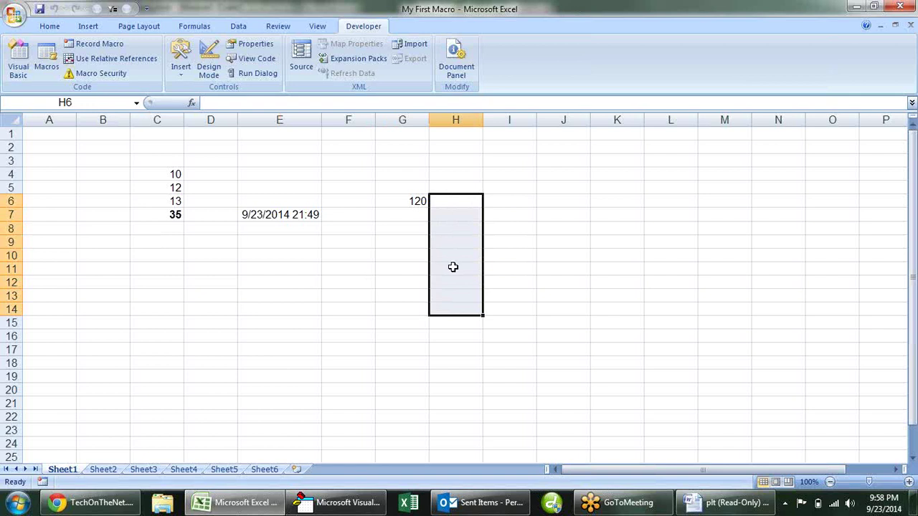
left_click(456, 205)
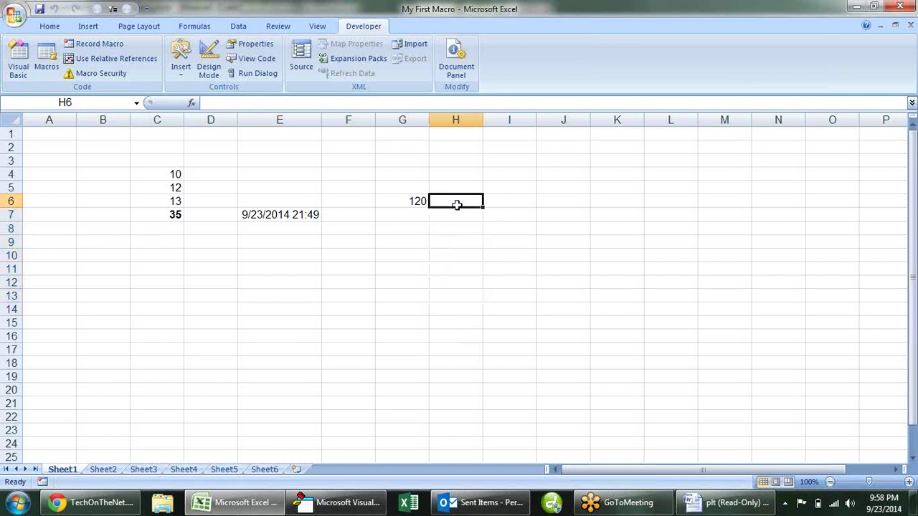
left_click_drag(466, 254, 465, 172)
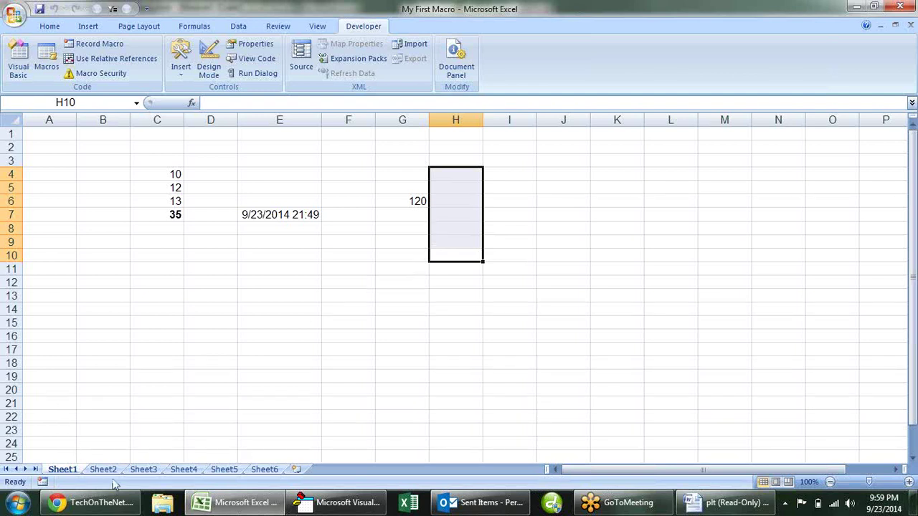
left_click(138, 469)
left_click(180, 470)
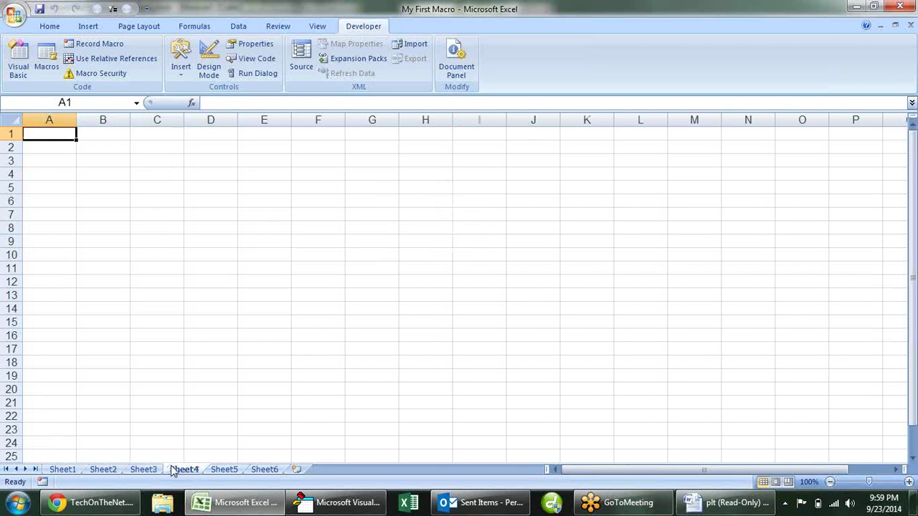
left_click(228, 469)
left_click(255, 470)
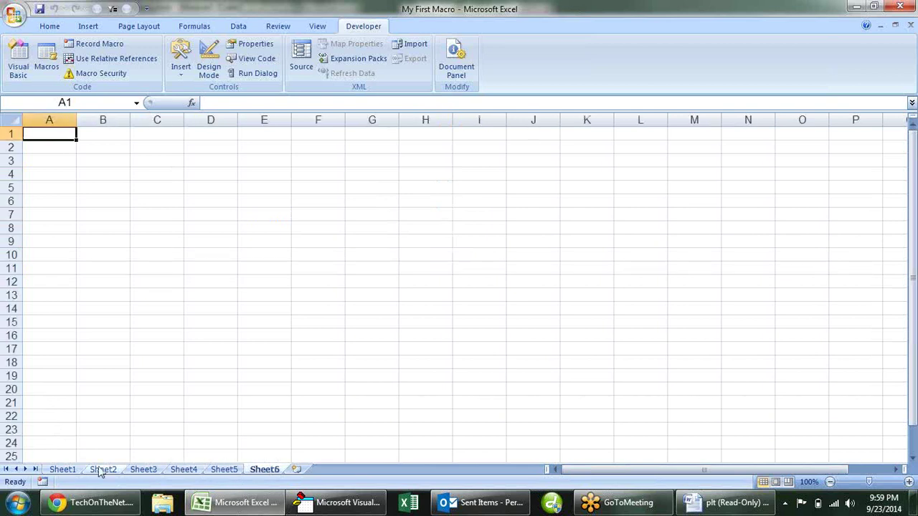
left_click(72, 473)
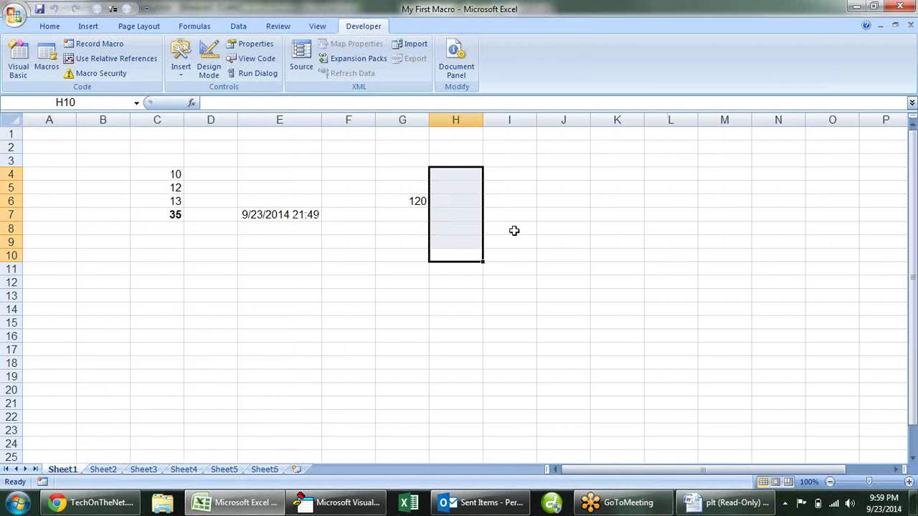
left_click(895, 26)
left_click_drag(565, 134, 553, 154)
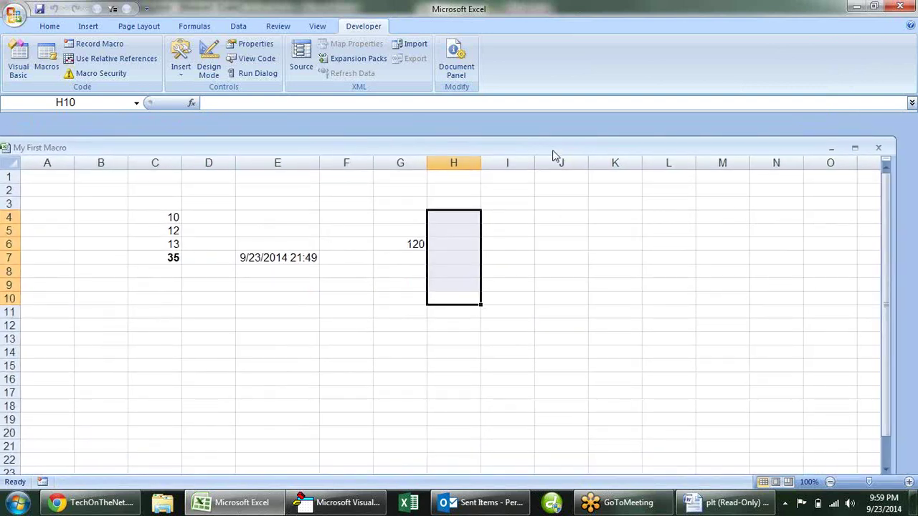
double_click(552, 154)
left_click(502, 229)
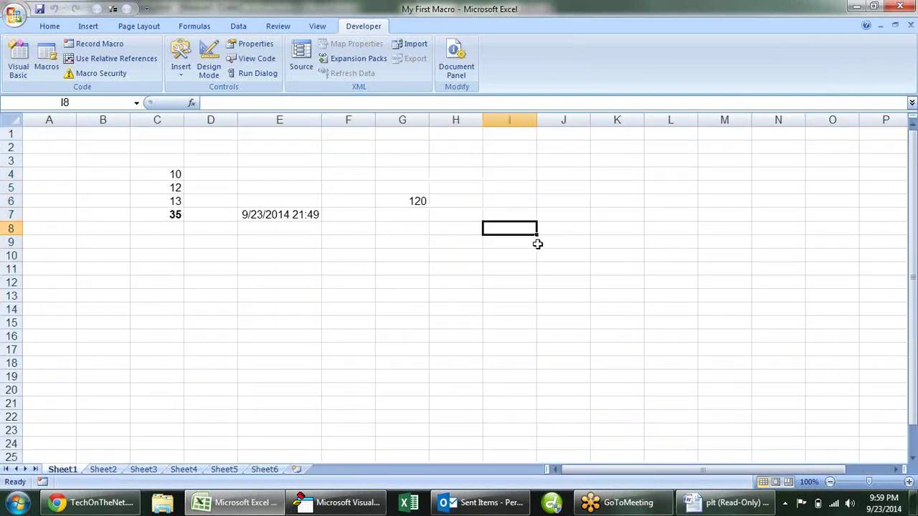